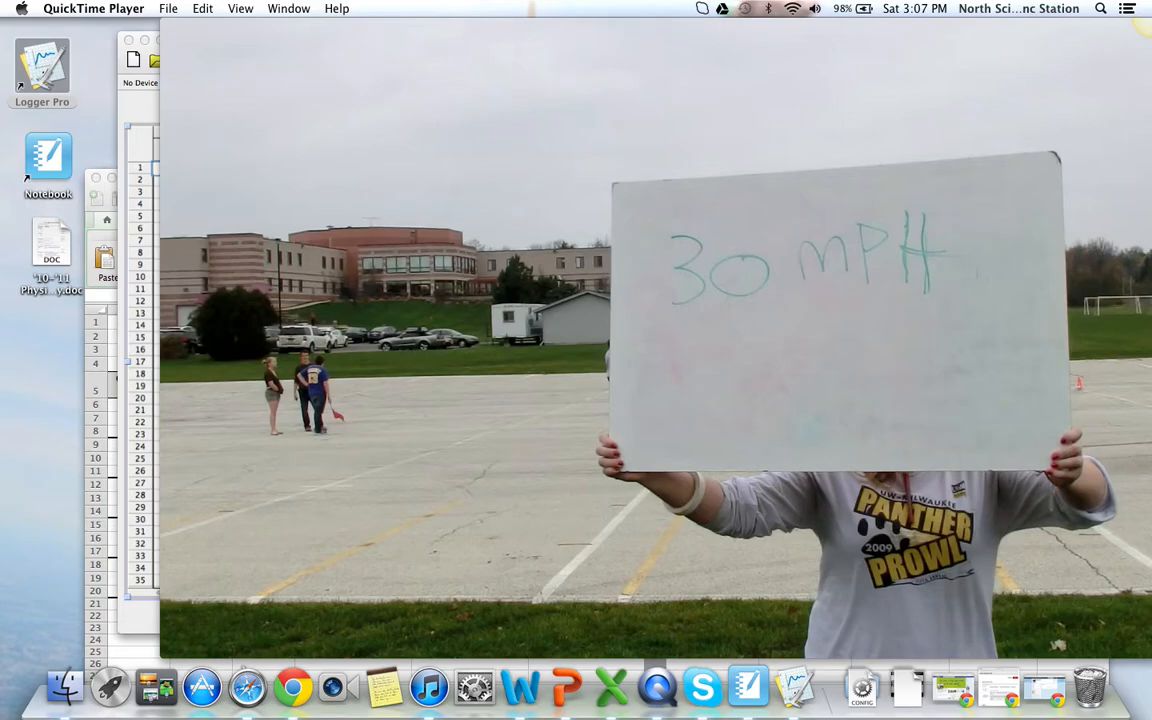
Play the 30 MPH.MOV braking video through to the end and close it
mouse_move(405, 404)
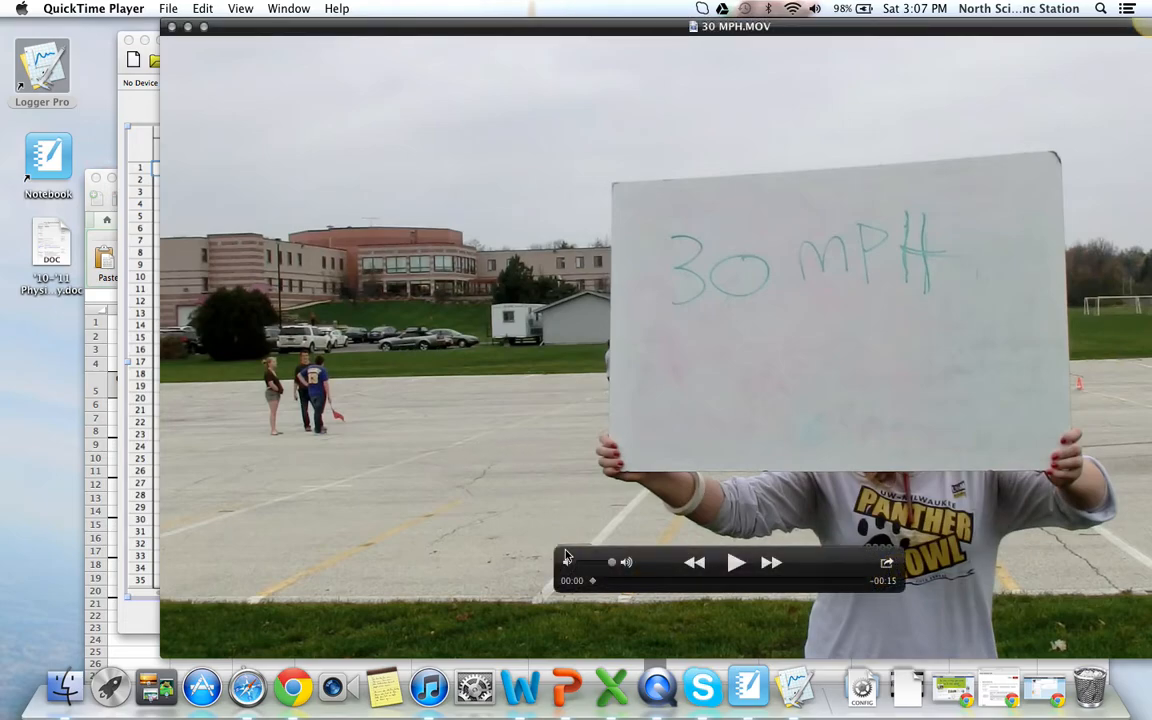
click(735, 562)
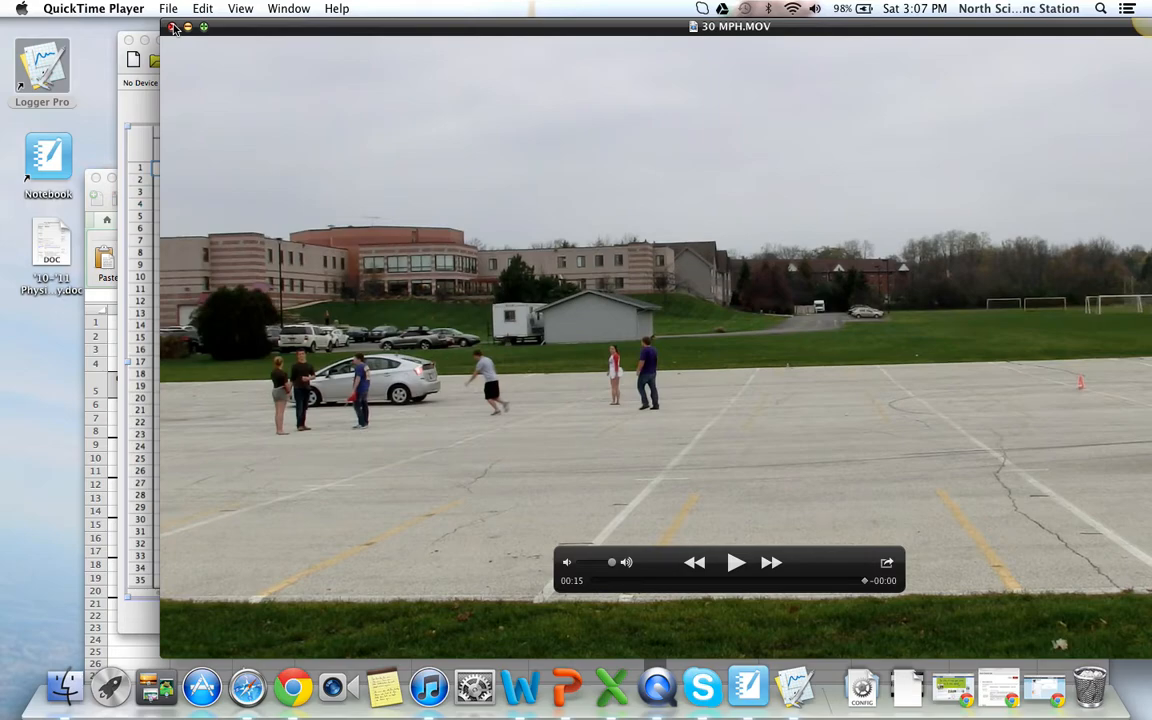
mouse_move(186, 55)
click(172, 27)
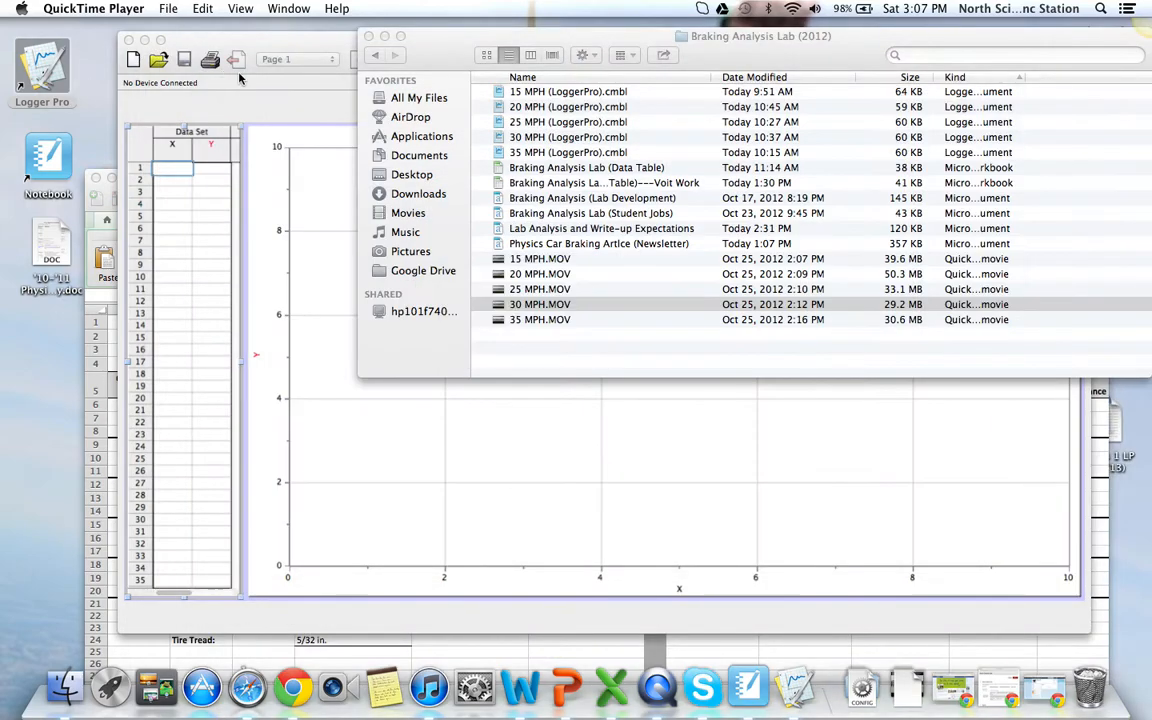
Switch to Logger Pro and start inserting a movie, browsing from the Desktop school folder through Physics 1 and Kinematics---Constant Acceleration to Braking Analysis Lab (2012)
click(312, 40)
click(378, 8)
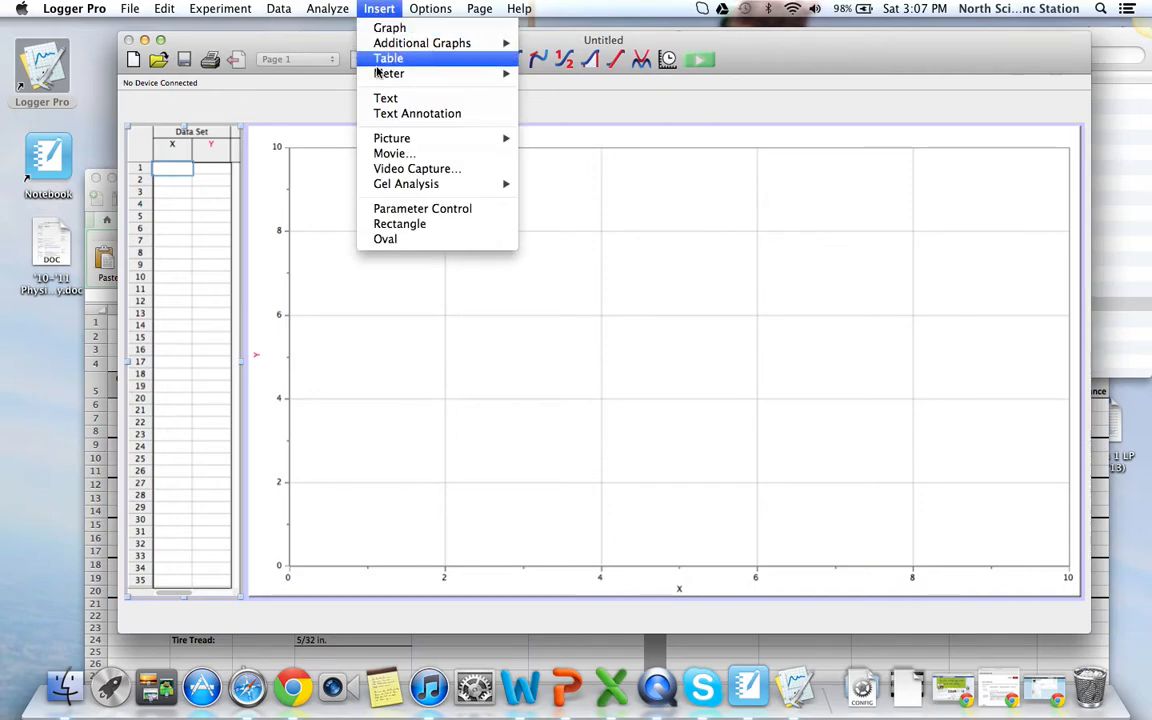
click(405, 153)
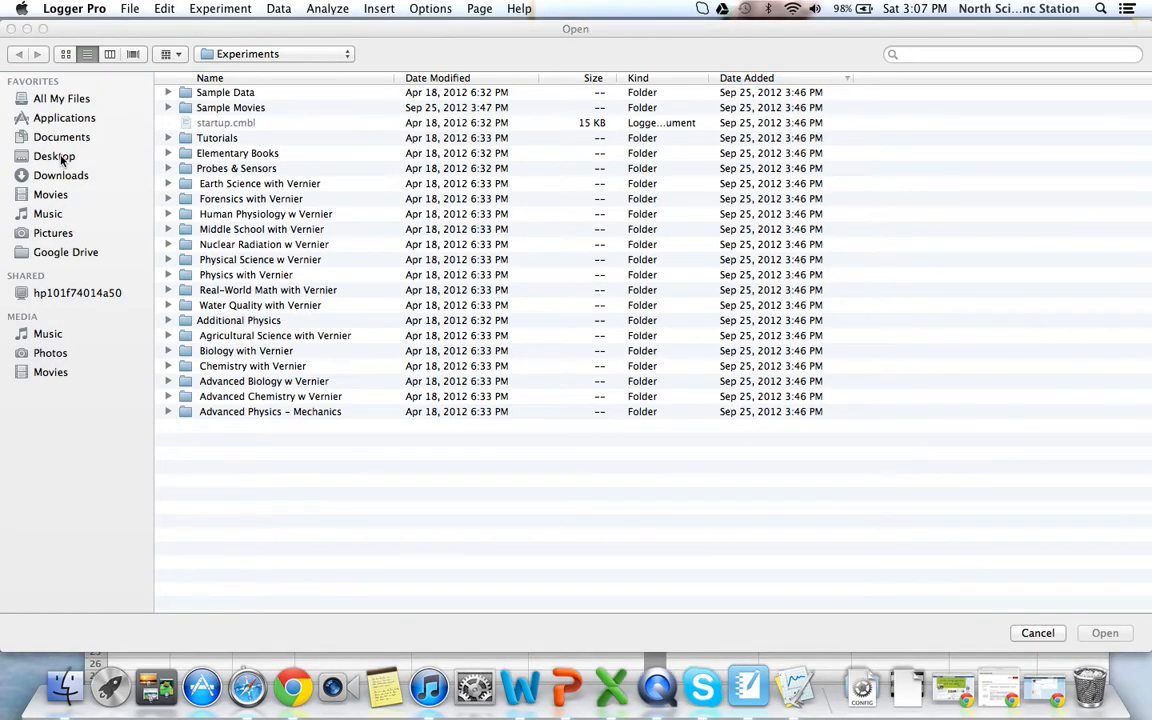
click(40, 155)
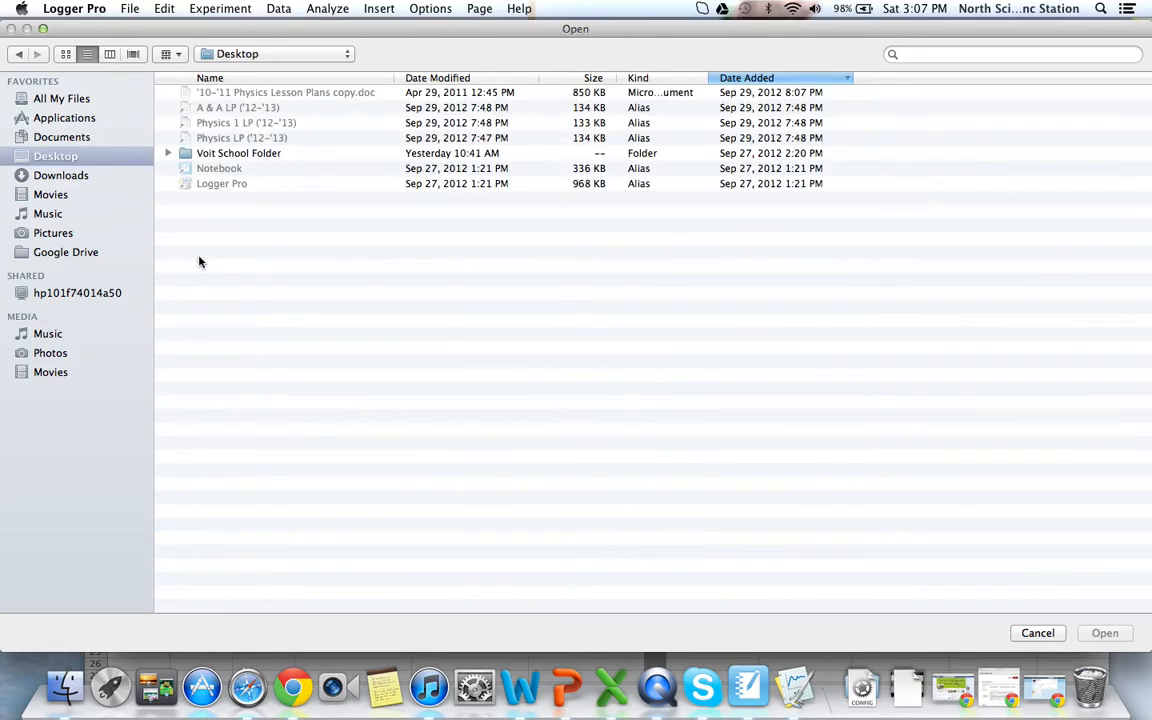
click(281, 136)
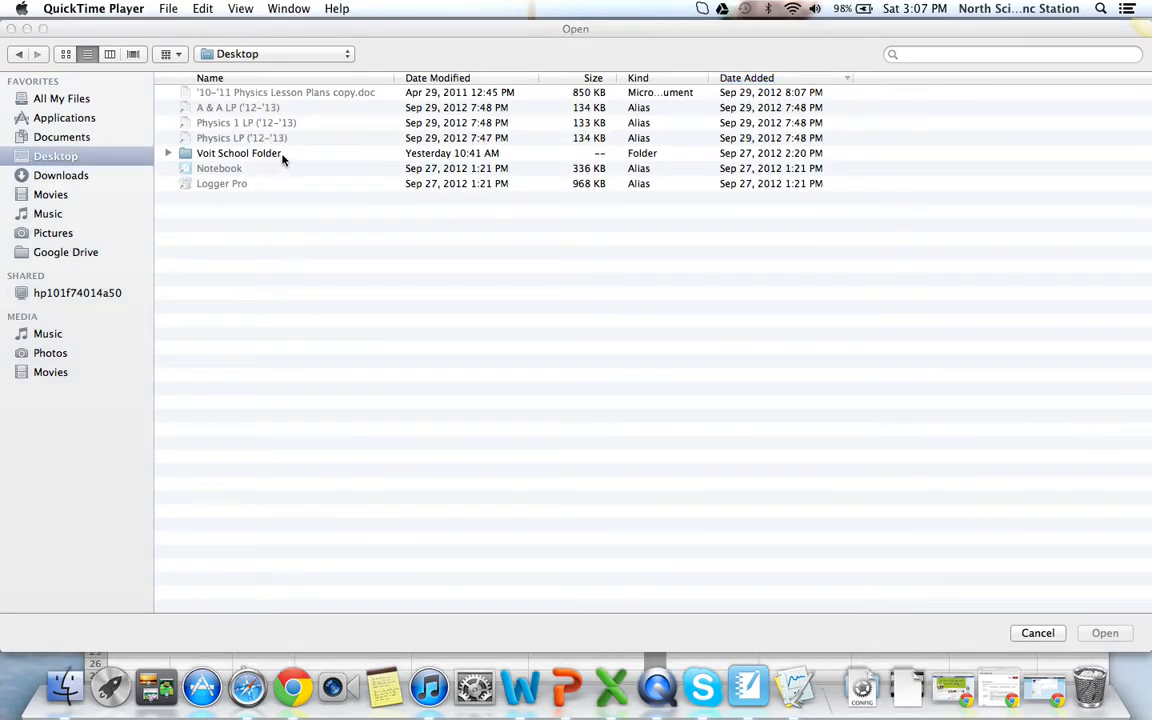
double_click(282, 155)
double_click(234, 214)
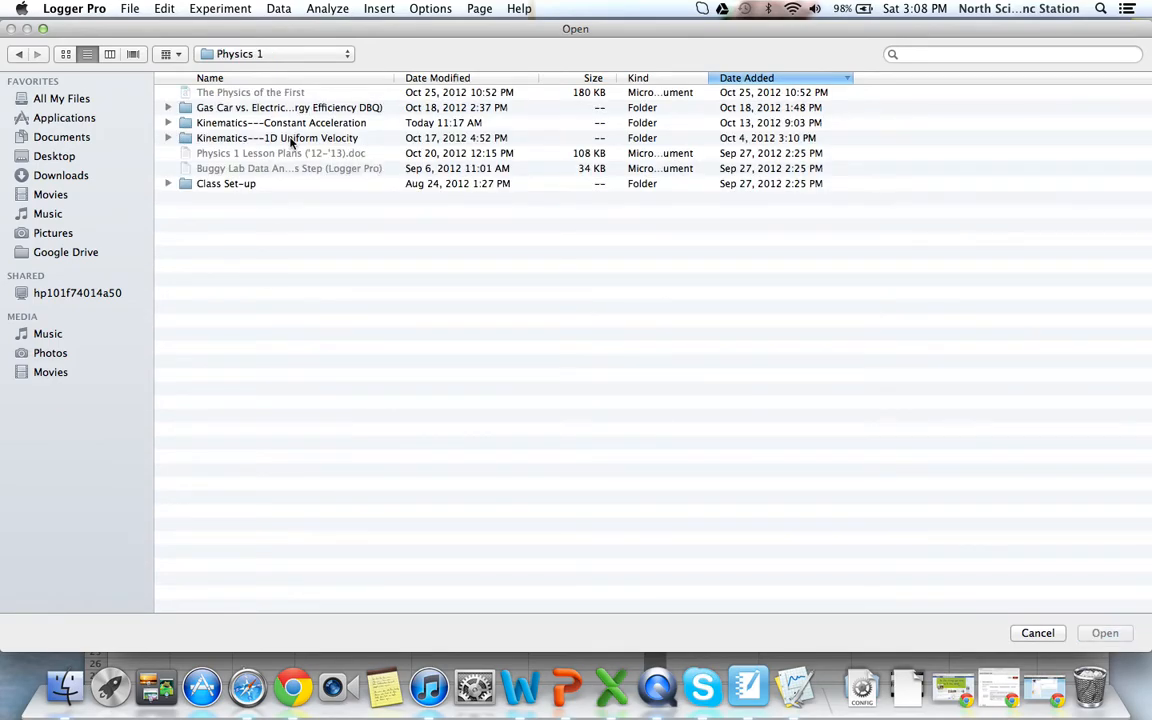
double_click(265, 122)
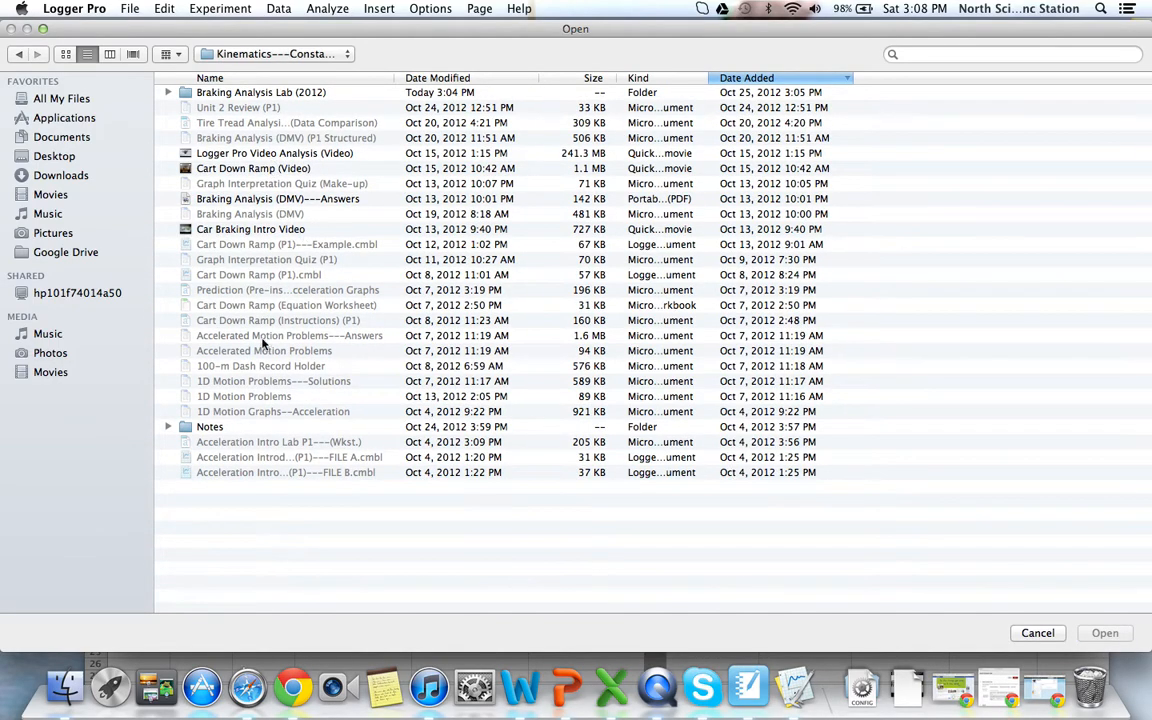
click(262, 232)
double_click(280, 91)
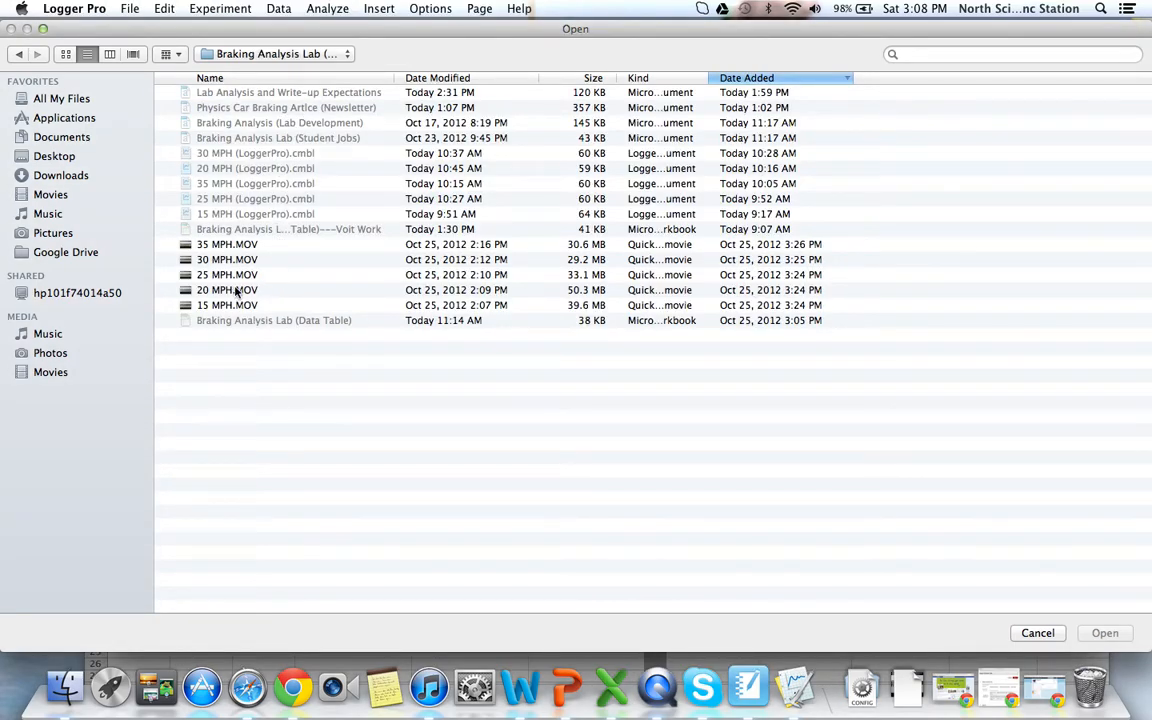
Insert the movie 30 MPH.MOV into the Logger Pro document
click(247, 177)
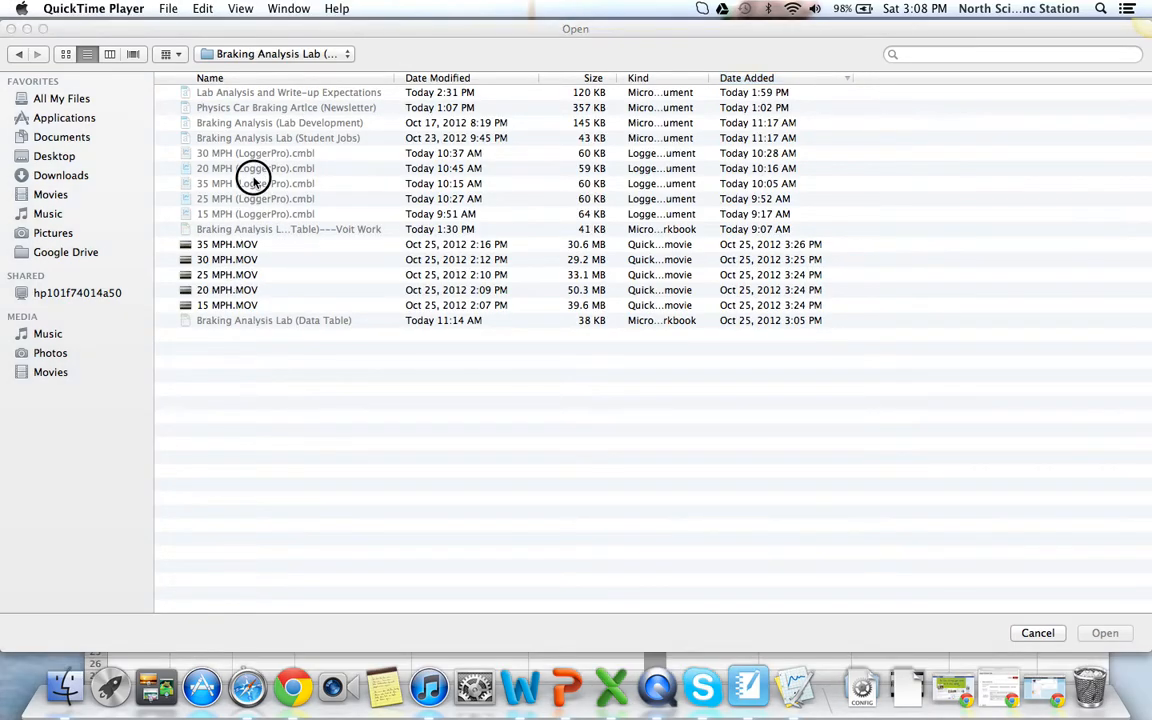
click(235, 261)
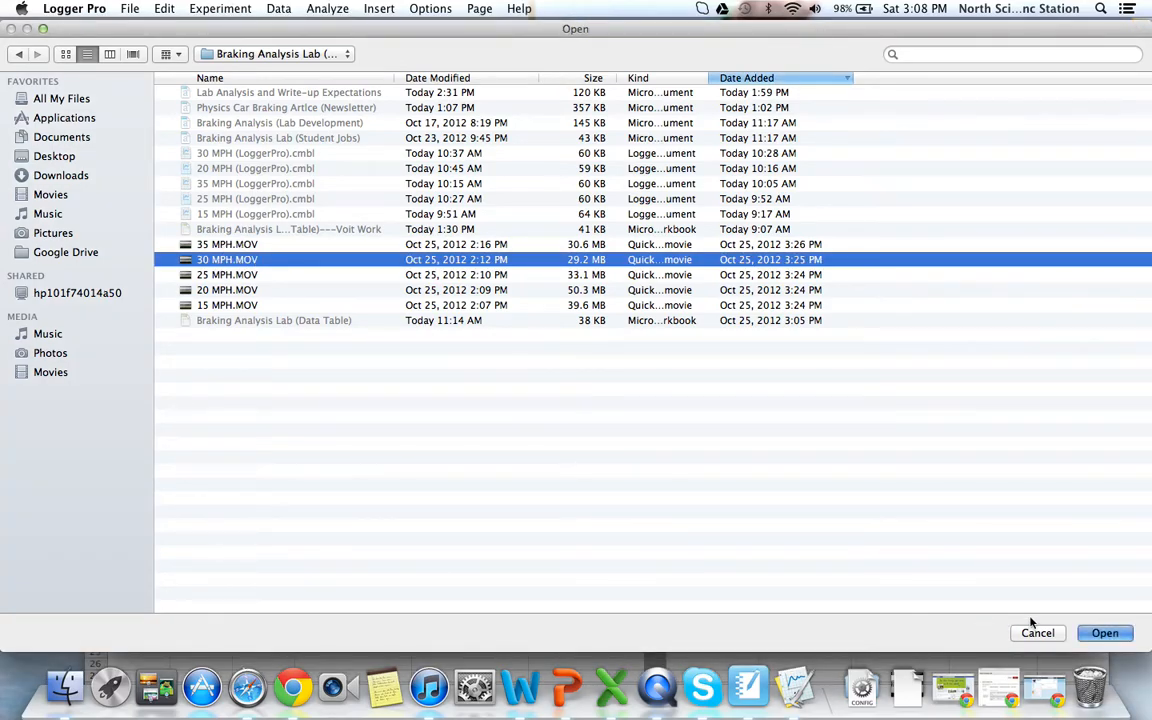
click(1104, 633)
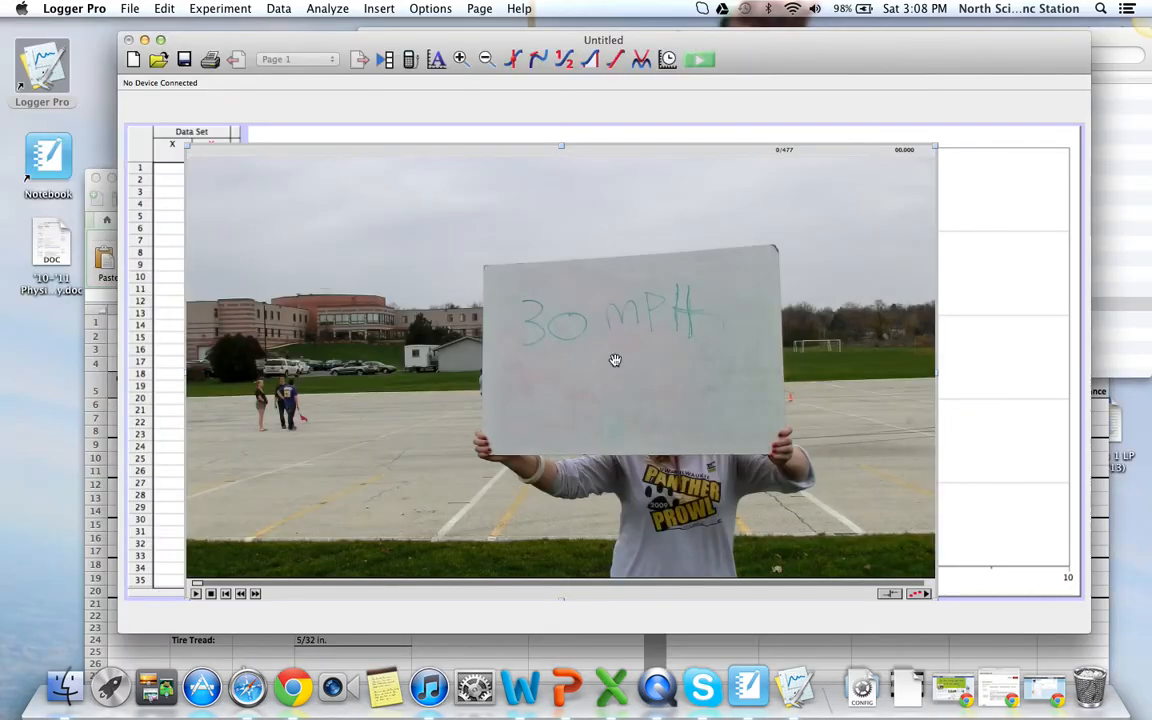
Advance the movie to frame 362, where the front of the car is at the orange cone
drag(353, 38, 295, 10)
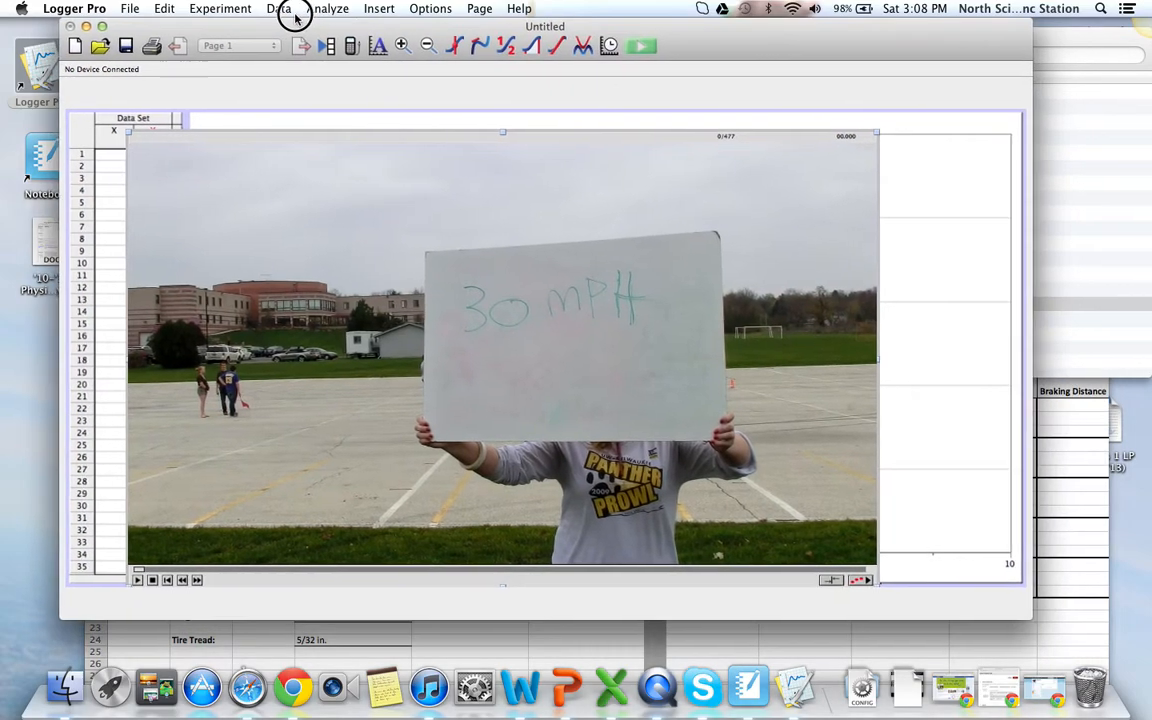
click(516, 572)
drag(557, 571, 574, 571)
click(621, 572)
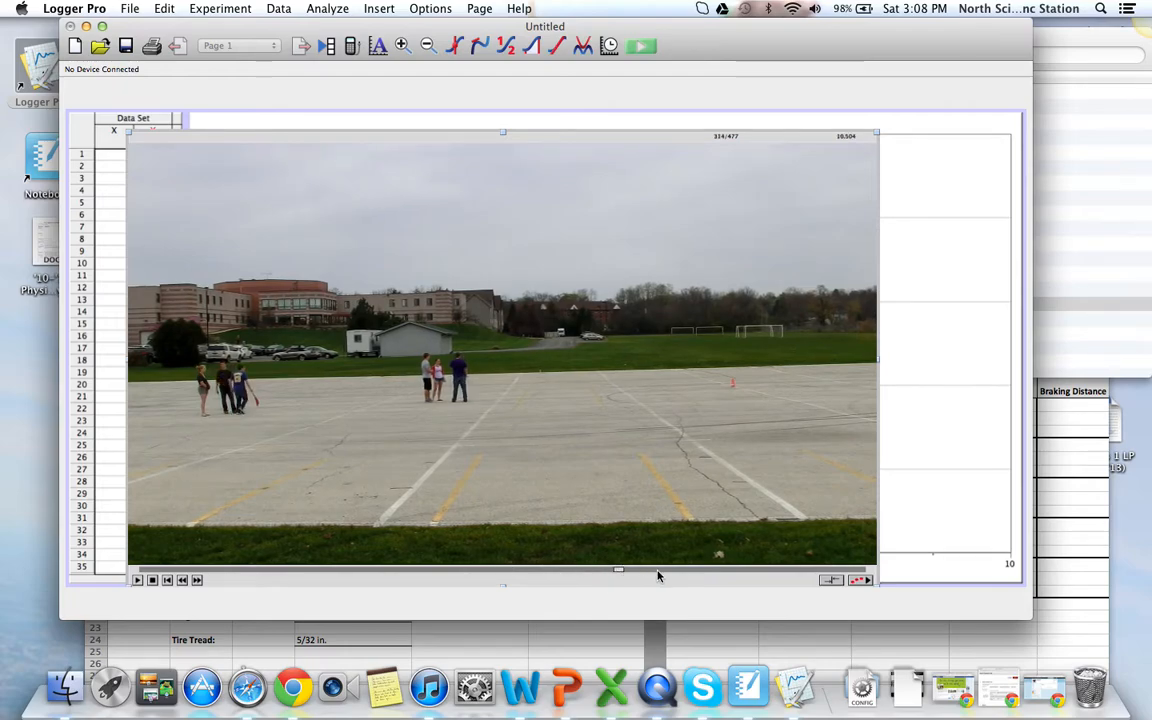
click(660, 572)
click(727, 573)
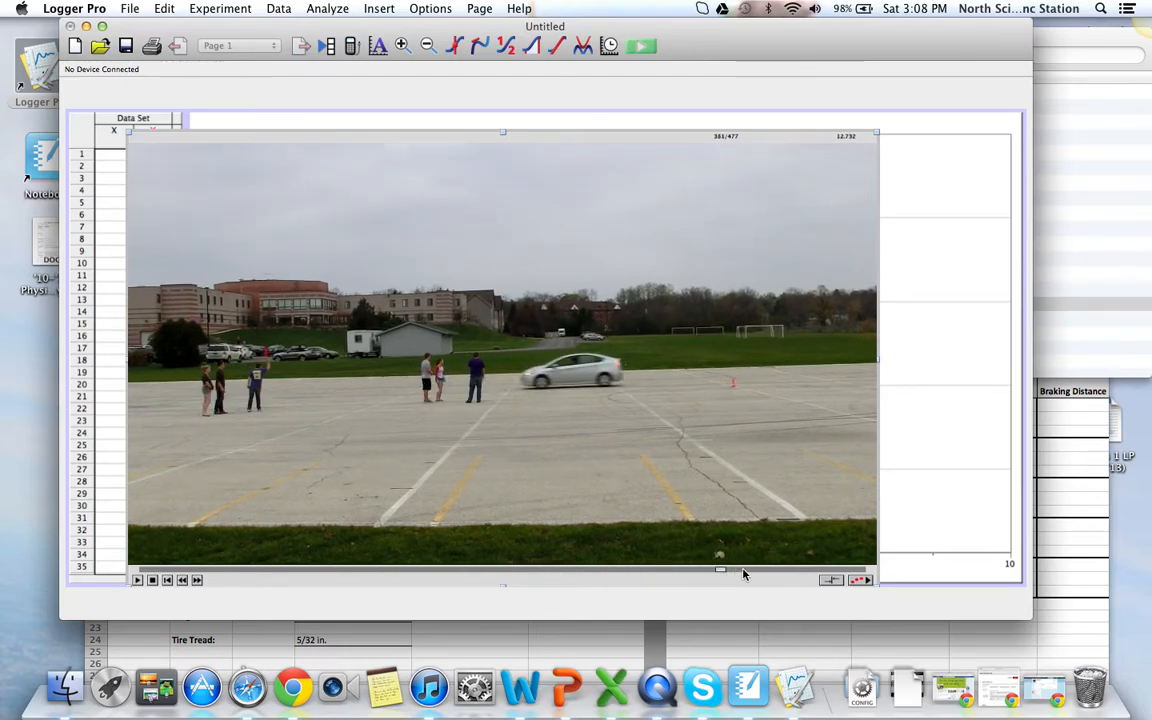
click(688, 574)
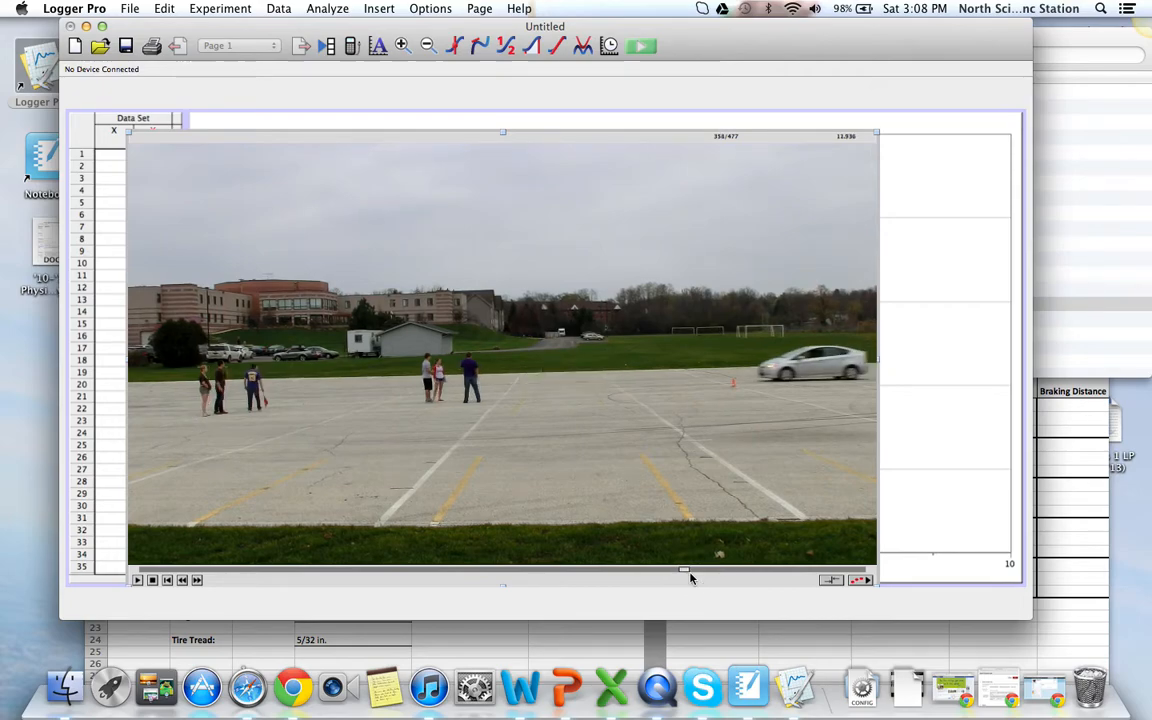
click(197, 580)
click(196, 580)
click(196, 580)
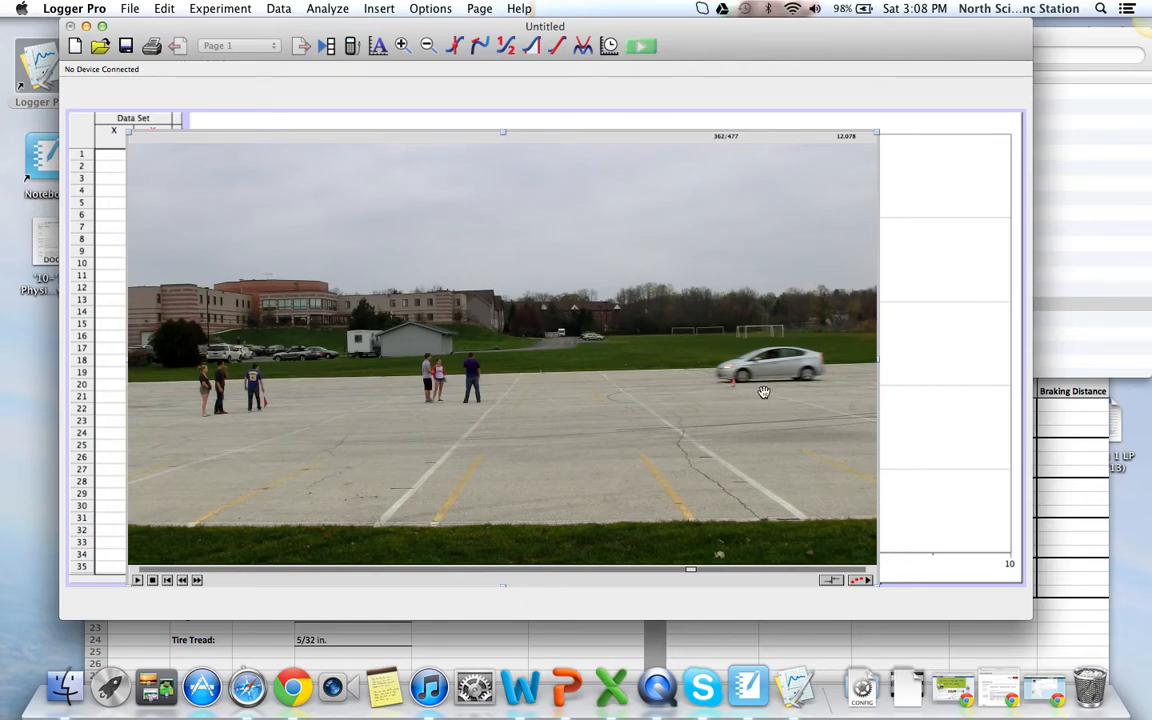
Enable video analysis and scale the movie along the car's length, using the 4.39 m car length from the Excel data table
click(862, 581)
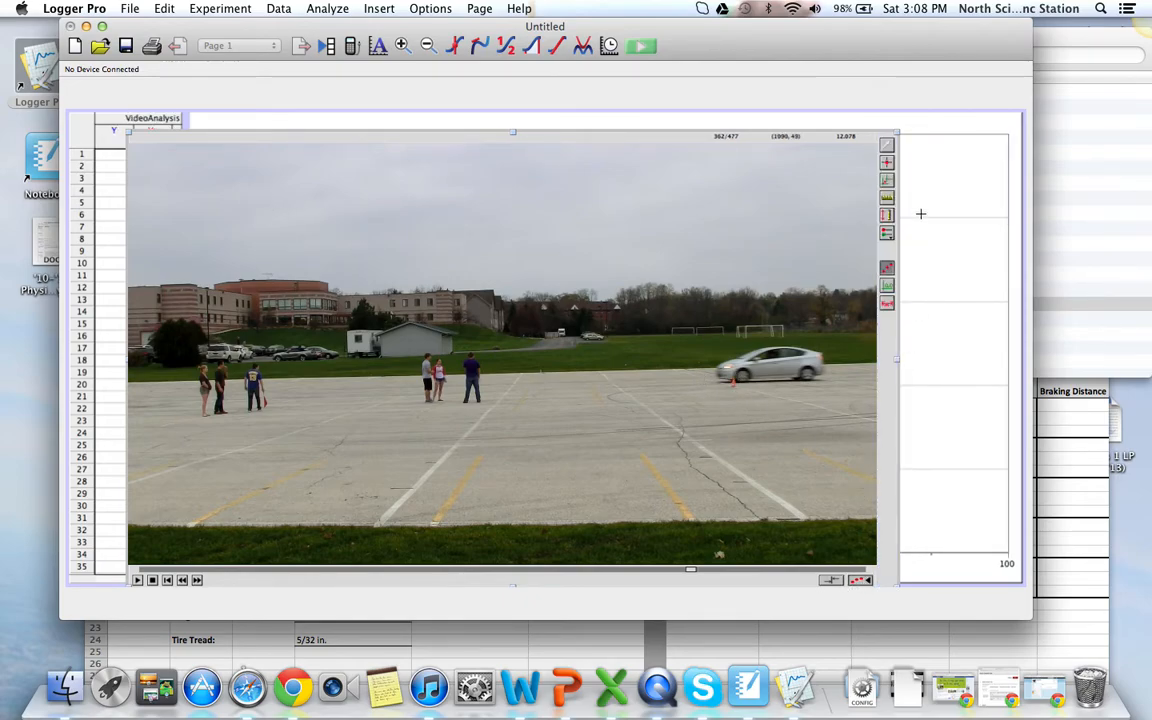
click(888, 198)
drag(822, 368, 716, 369)
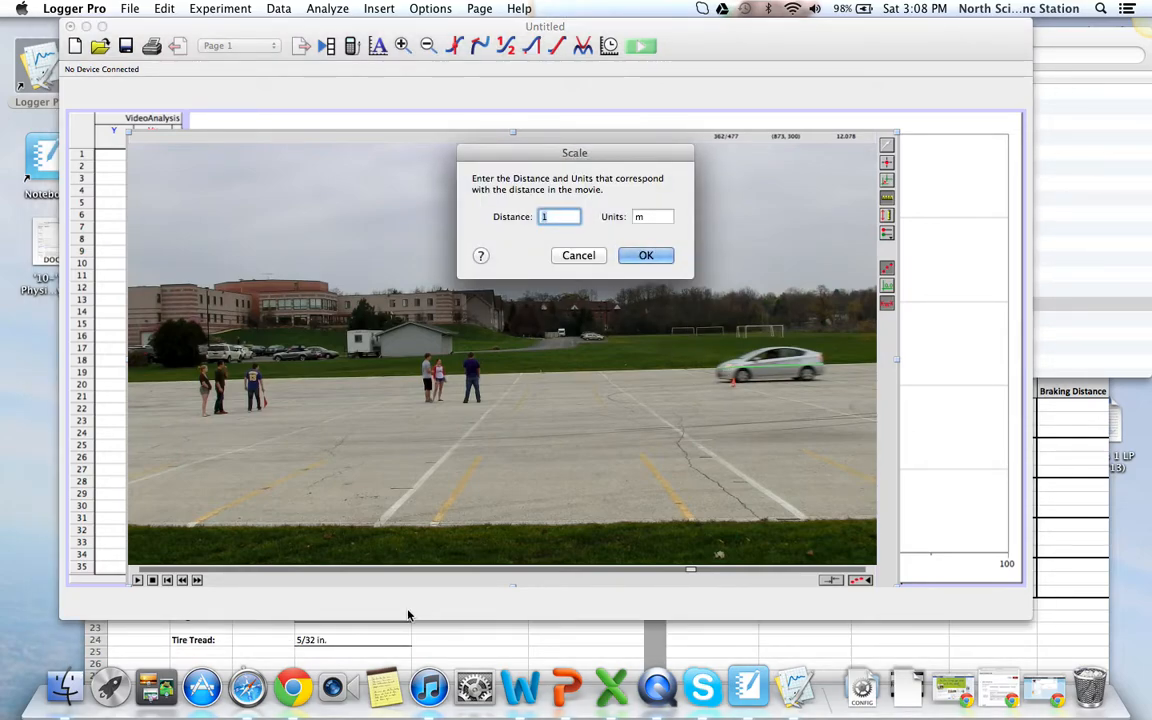
click(395, 644)
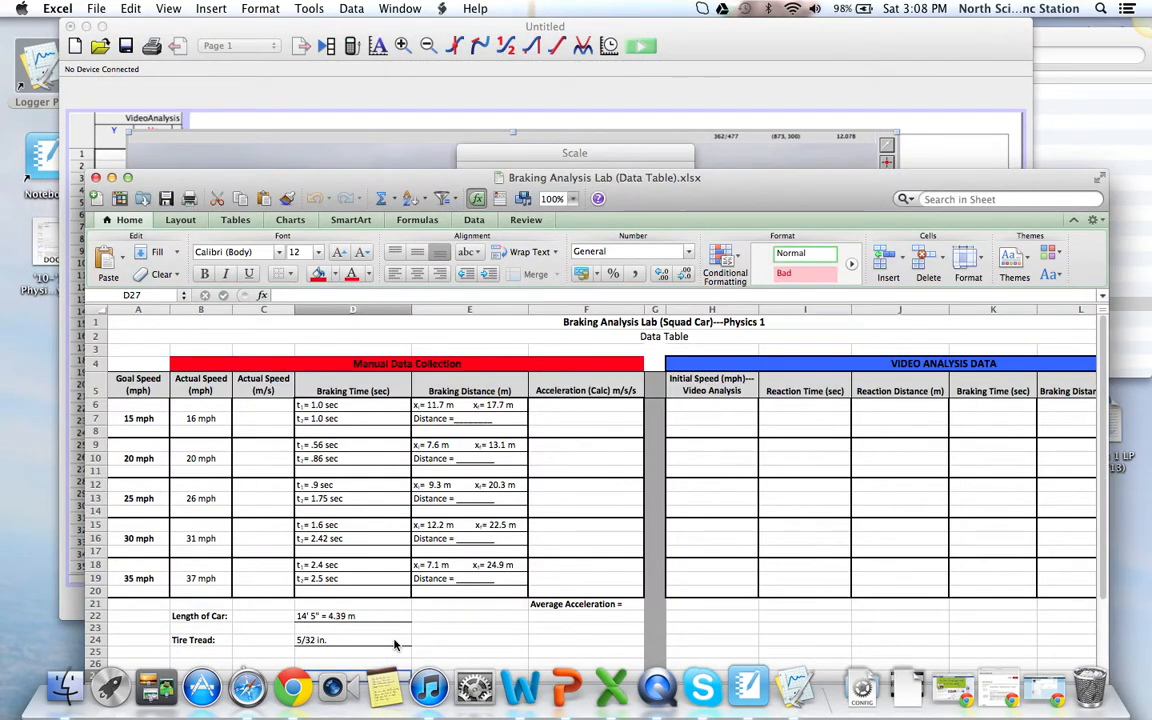
click(383, 38)
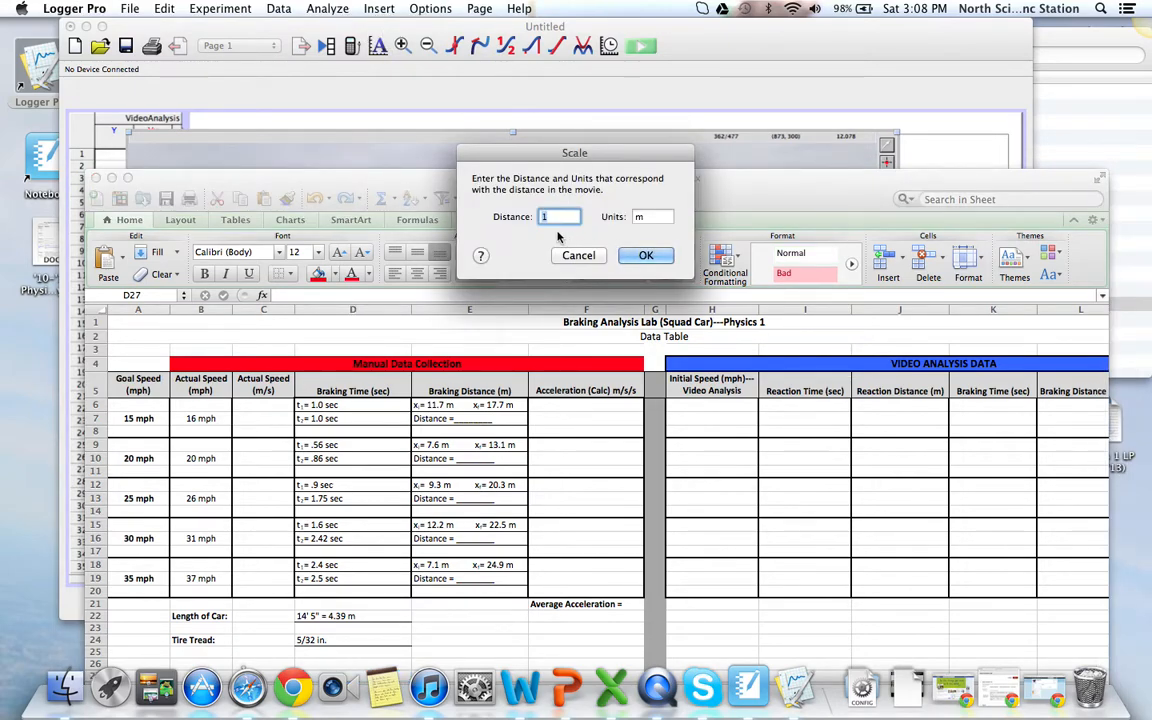
text(4.39)
click(645, 255)
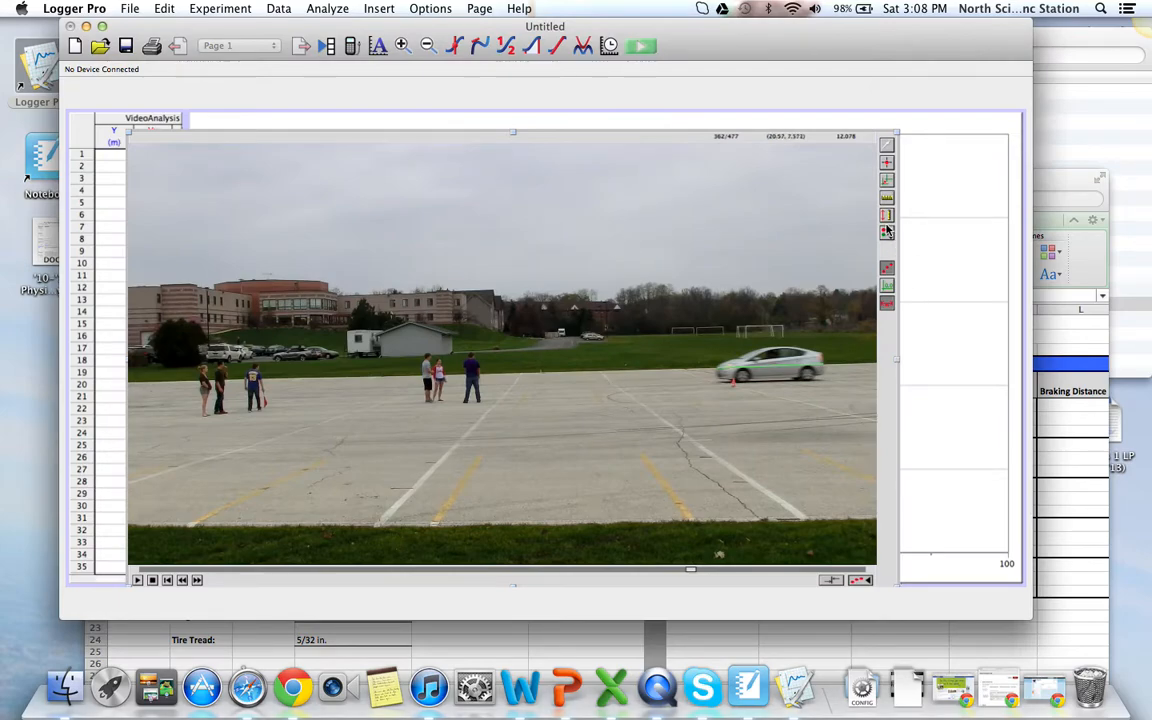
Place the coordinate origin at the car's front bumper and rotate the axes to follow the car's direction of travel
click(716, 370)
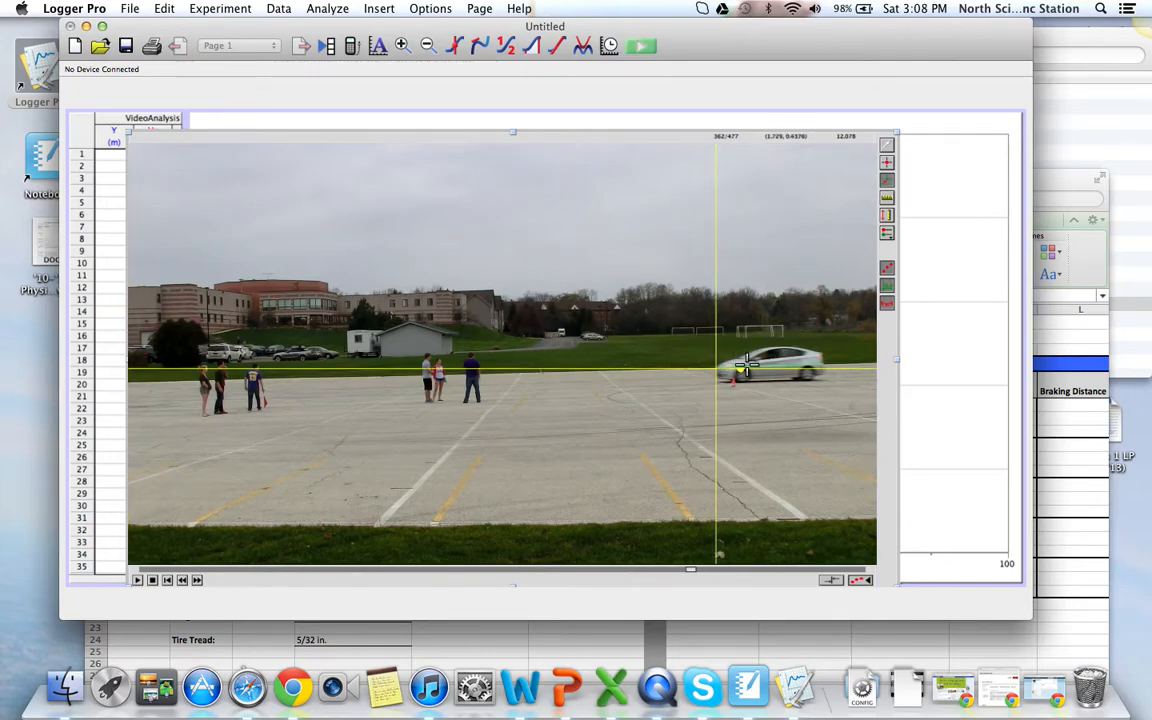
drag(738, 370, 741, 367)
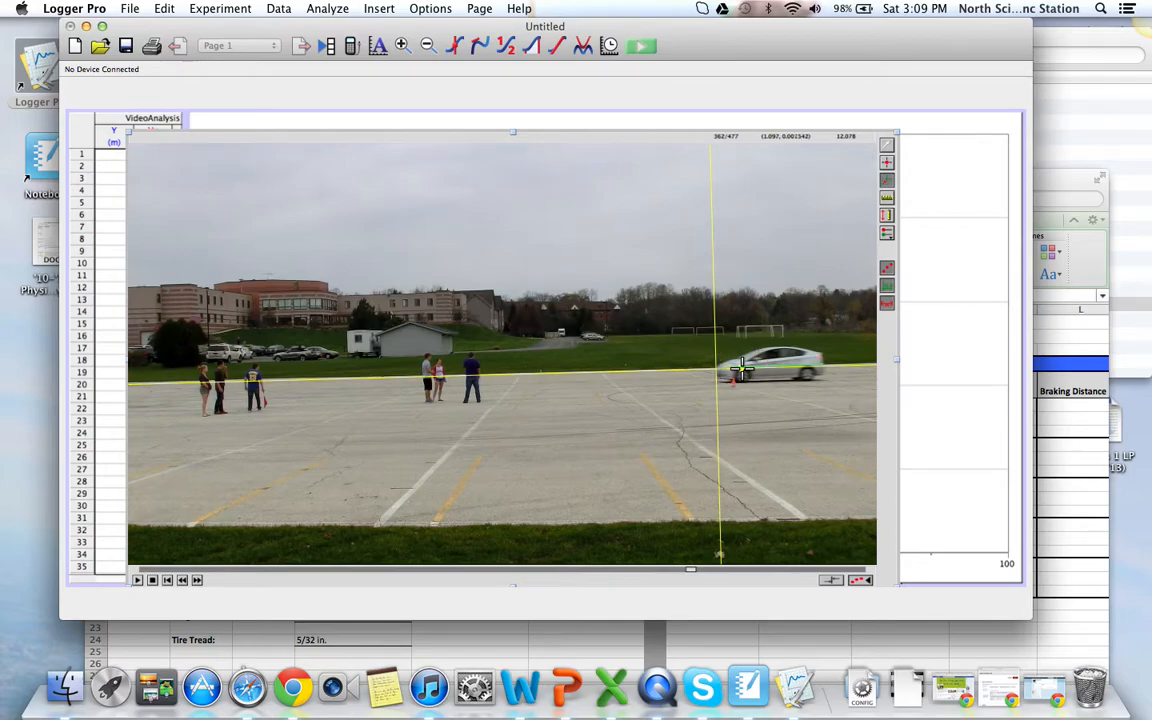
Mark the car's front bumper with the Add Point tool in every frame from 362 through 375
click(887, 162)
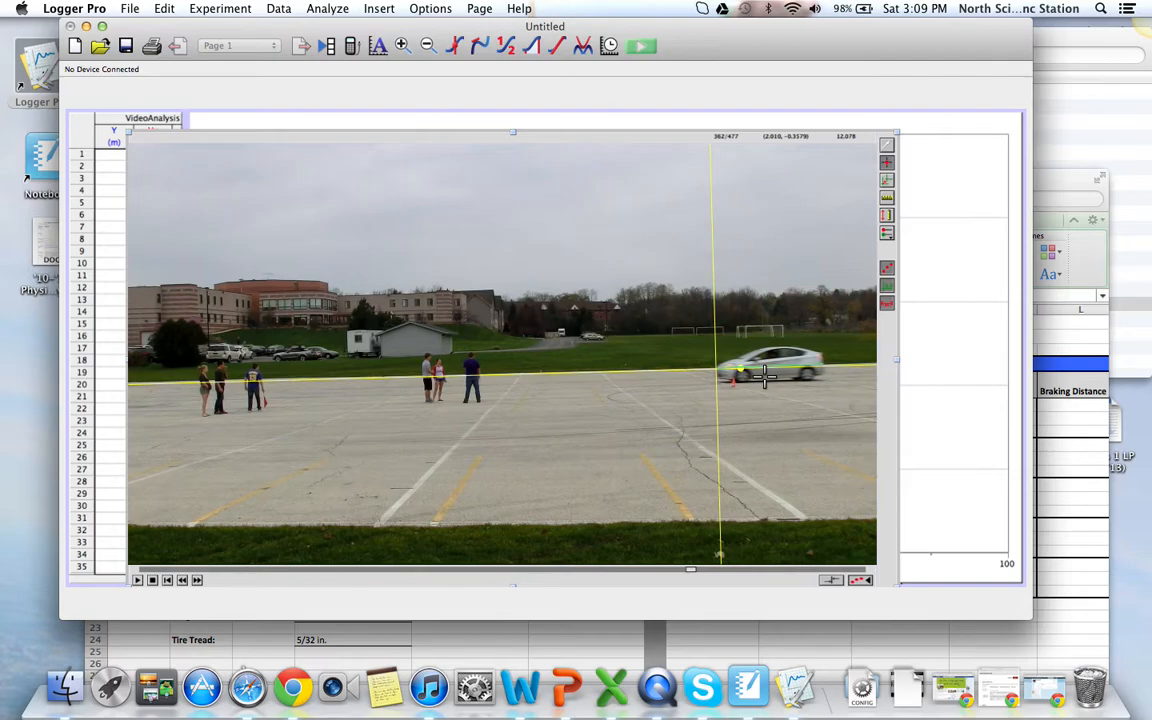
click(715, 369)
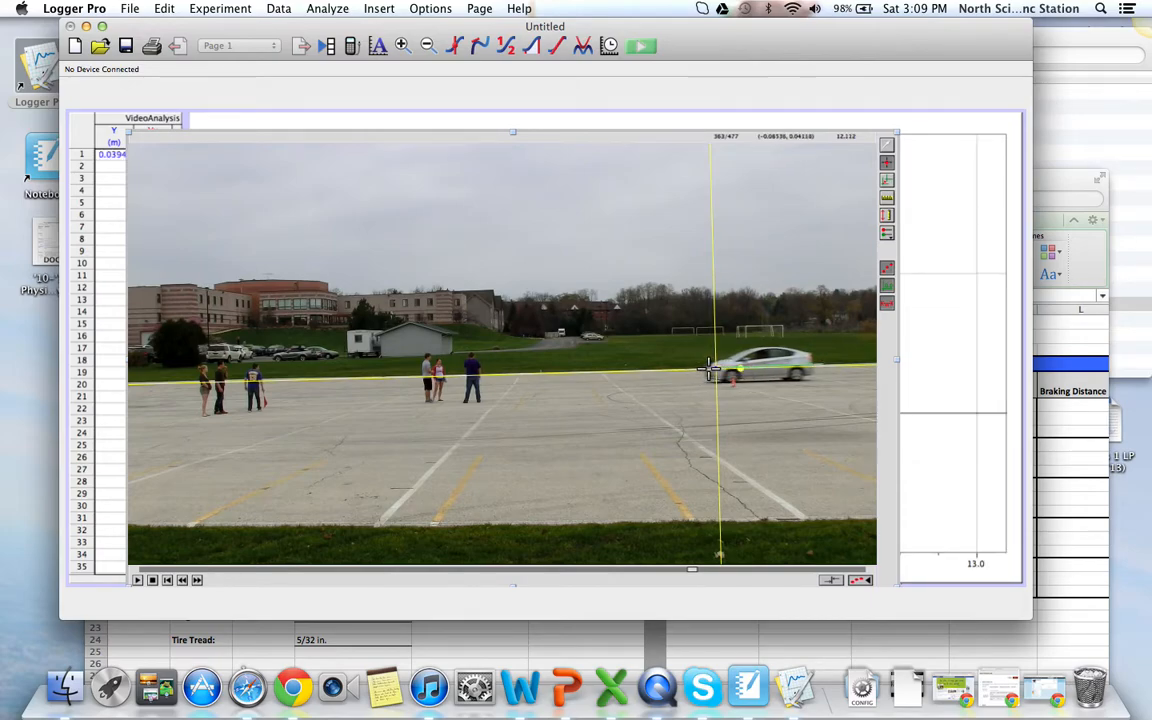
click(701, 369)
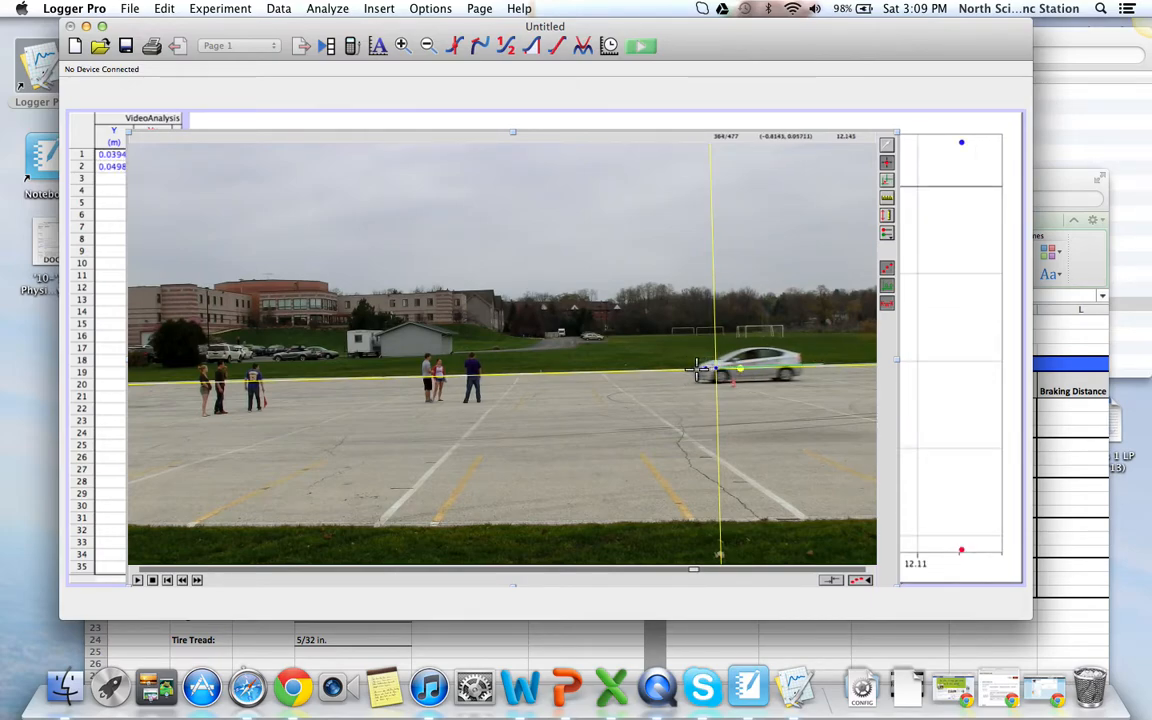
click(692, 369)
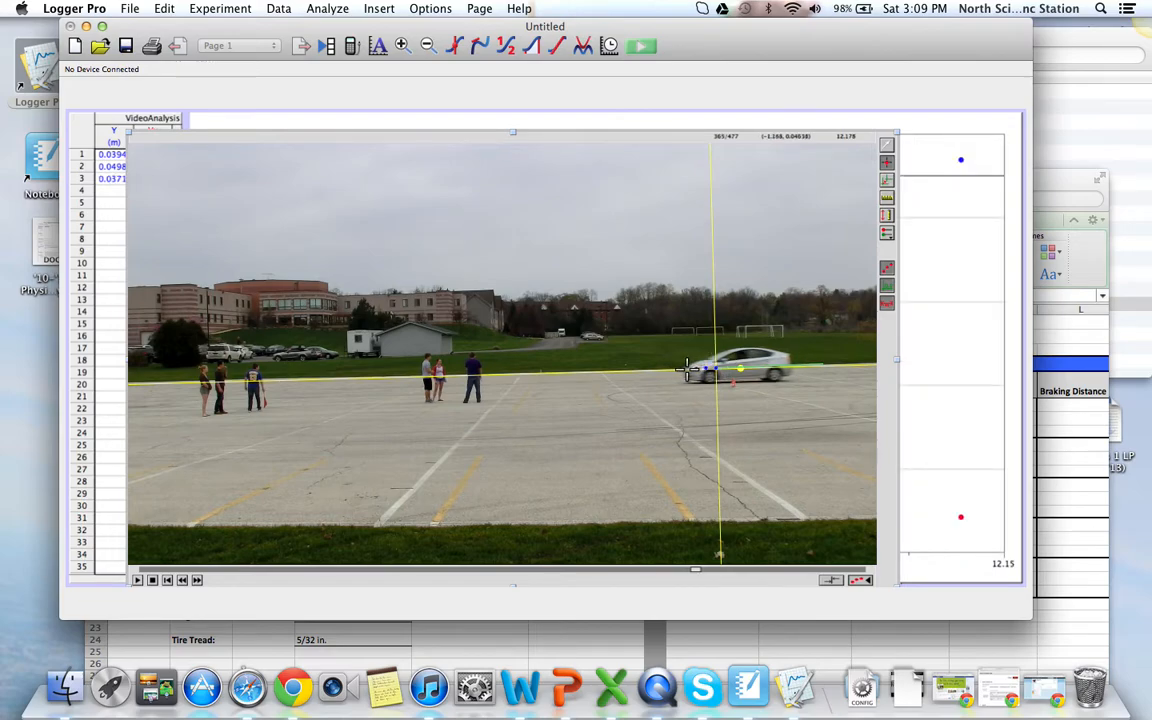
click(681, 369)
click(676, 369)
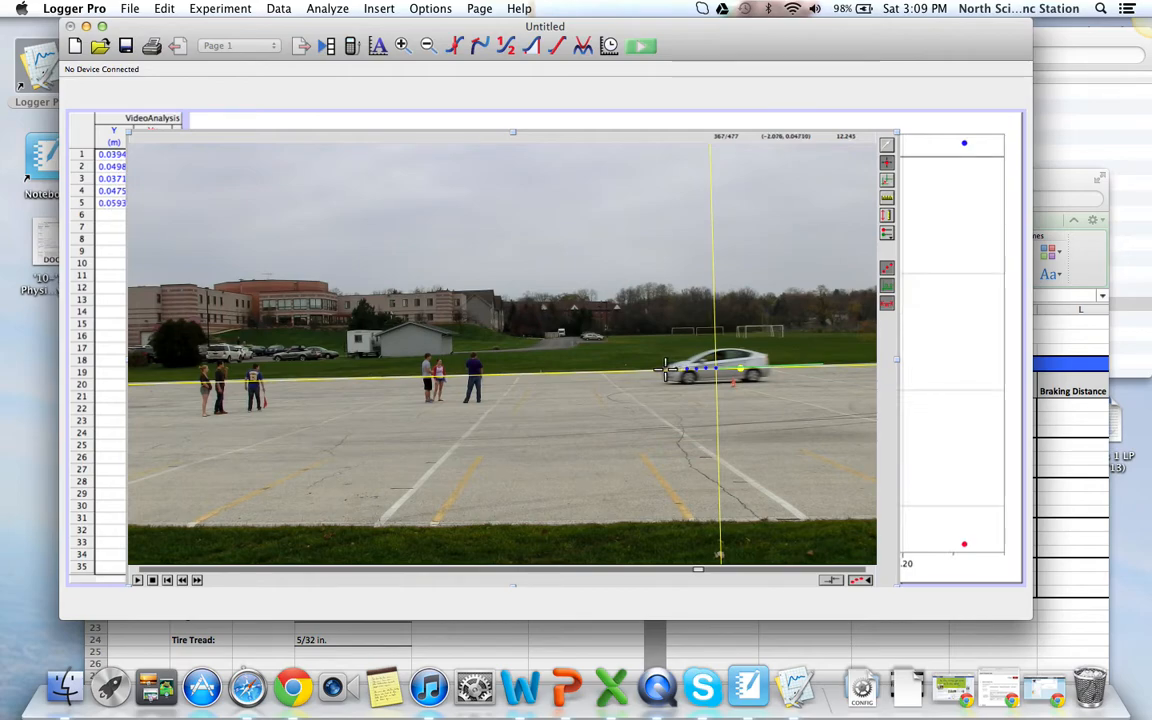
click(658, 369)
click(645, 370)
click(634, 370)
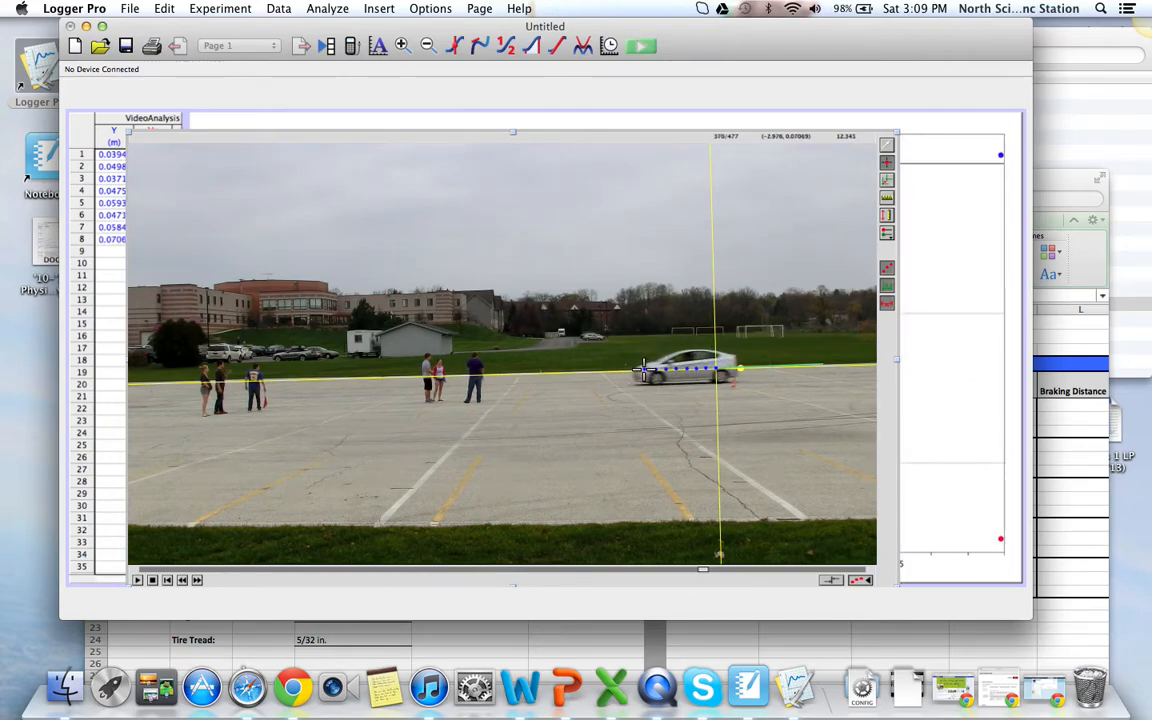
click(627, 370)
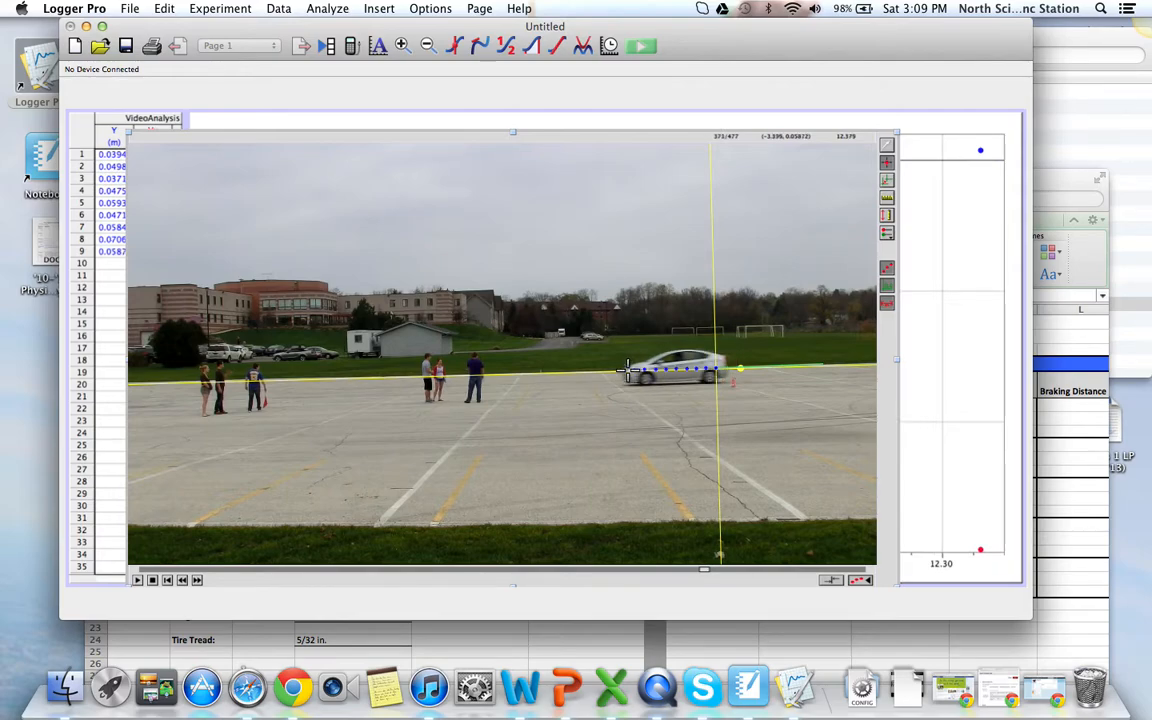
click(620, 370)
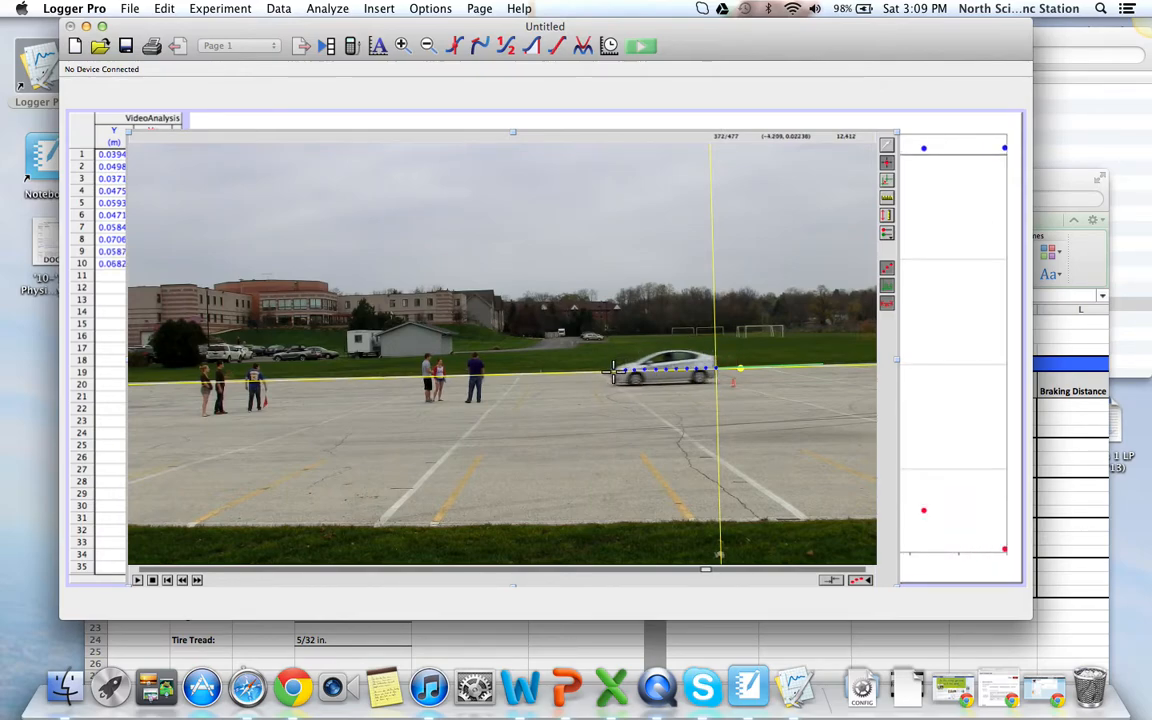
click(605, 370)
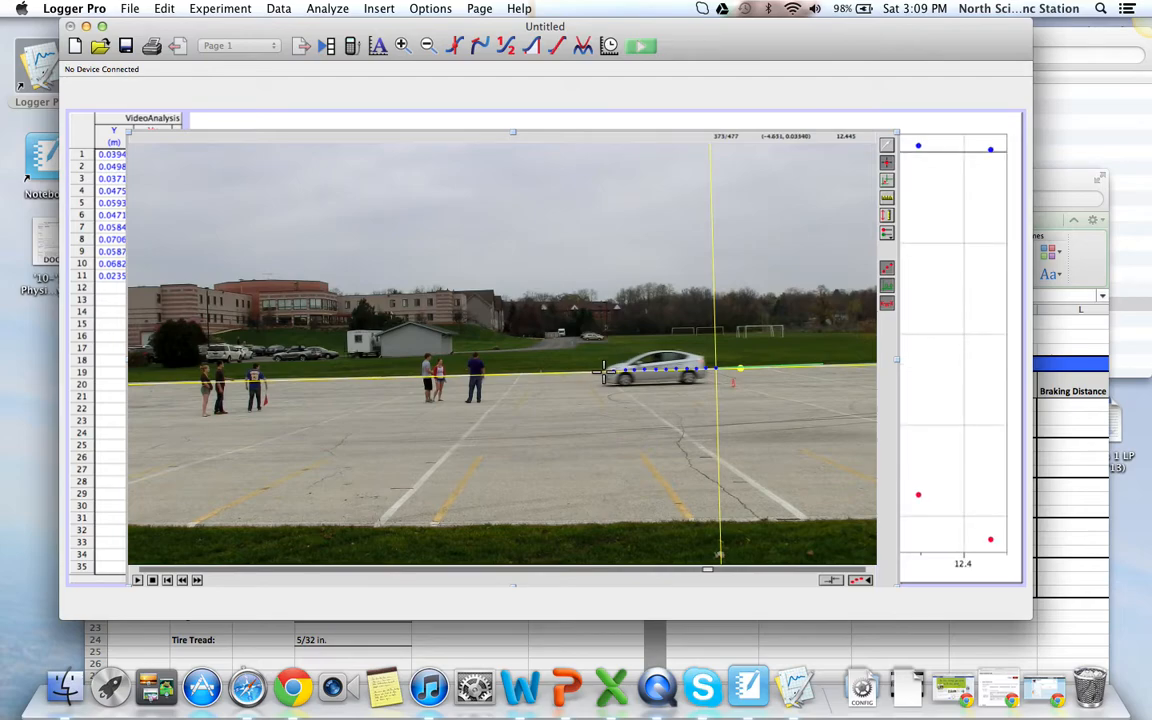
click(596, 371)
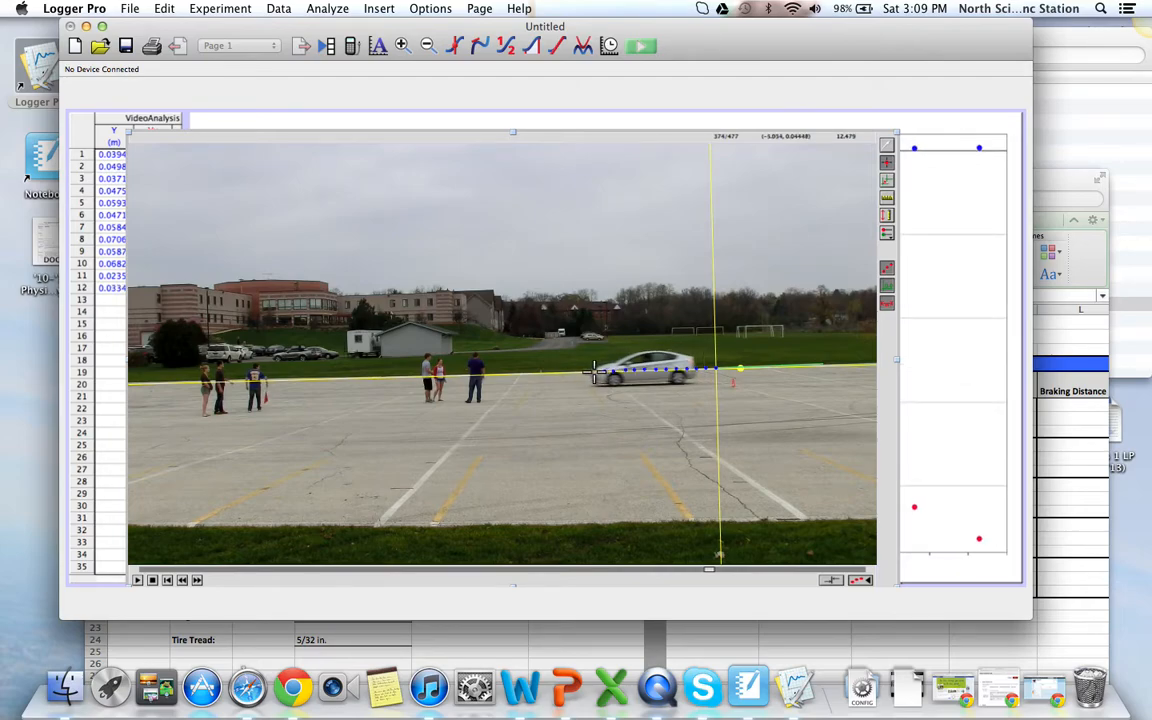
click(591, 372)
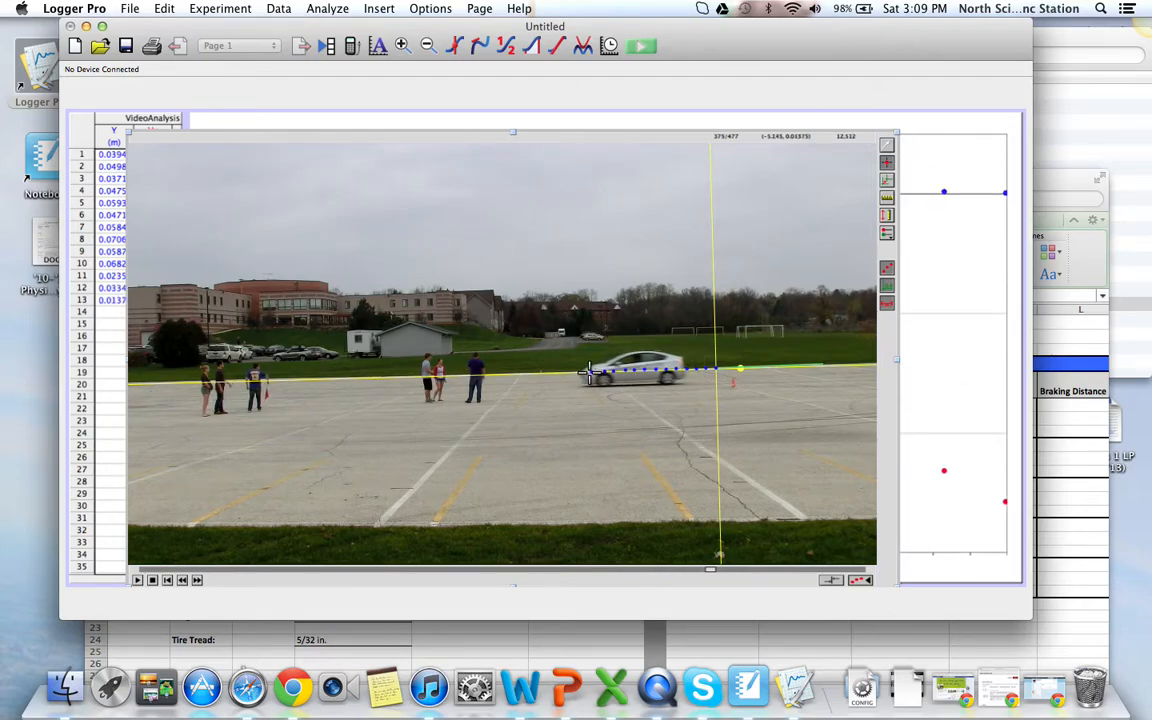
click(581, 372)
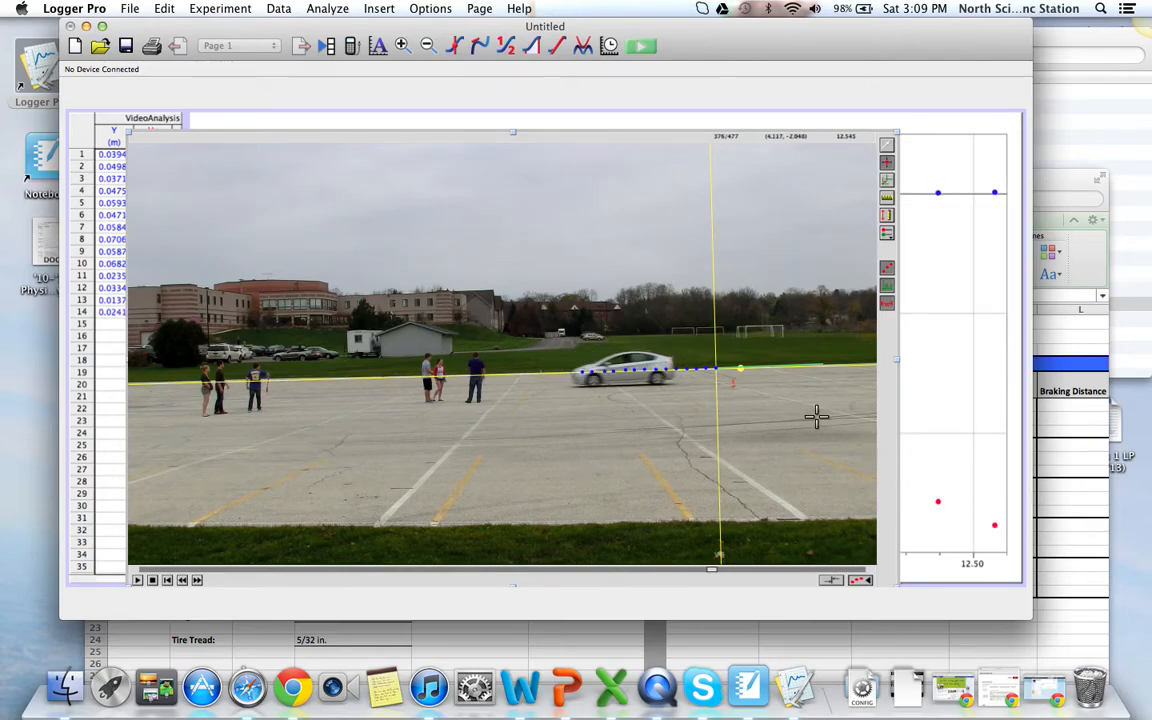
Add a second point series and mark the car's front bumper in every frame from 376 through 381
click(886, 236)
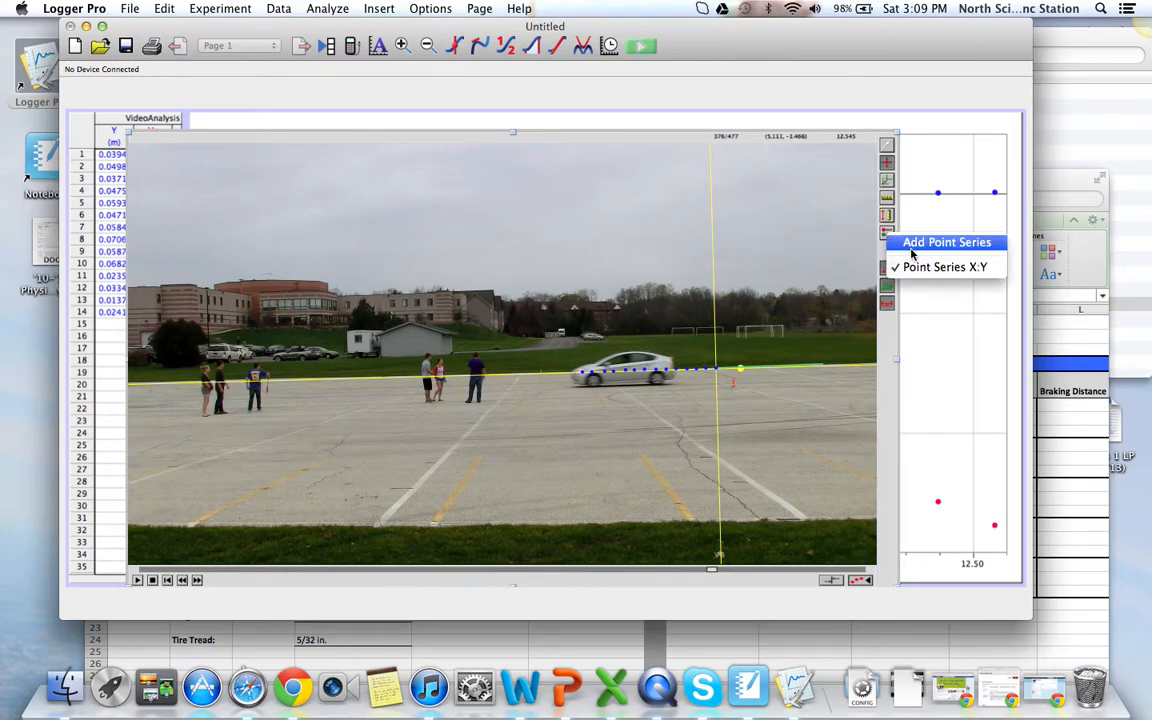
click(911, 245)
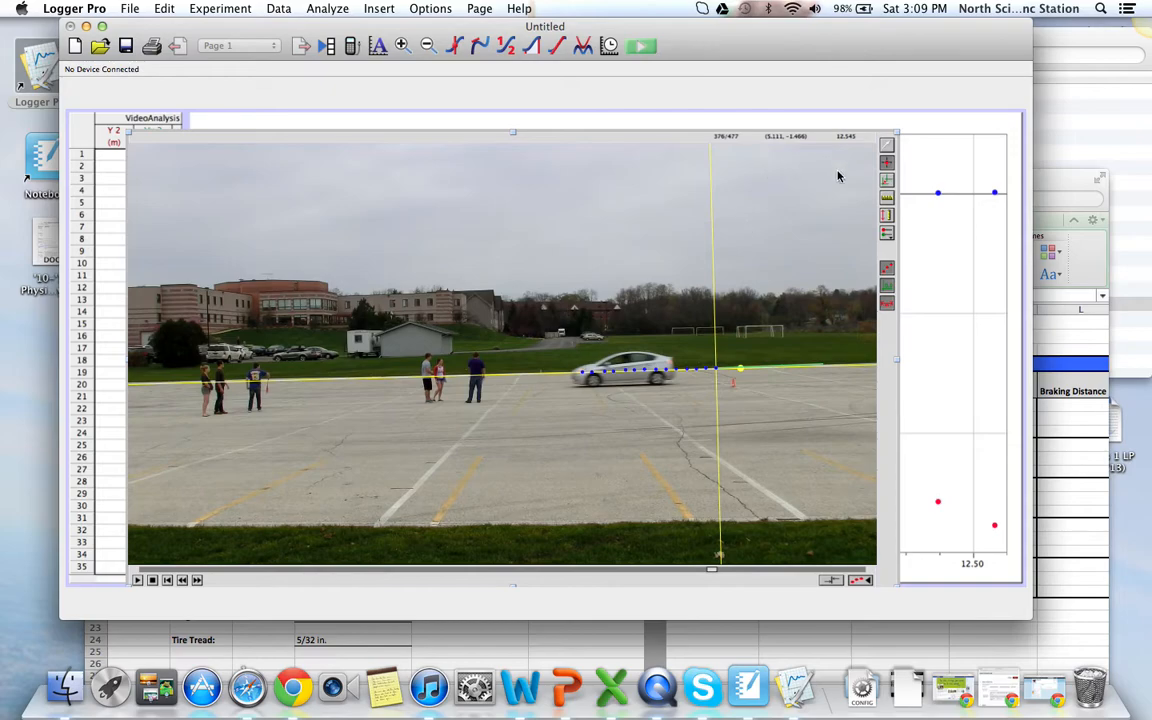
click(572, 371)
click(563, 371)
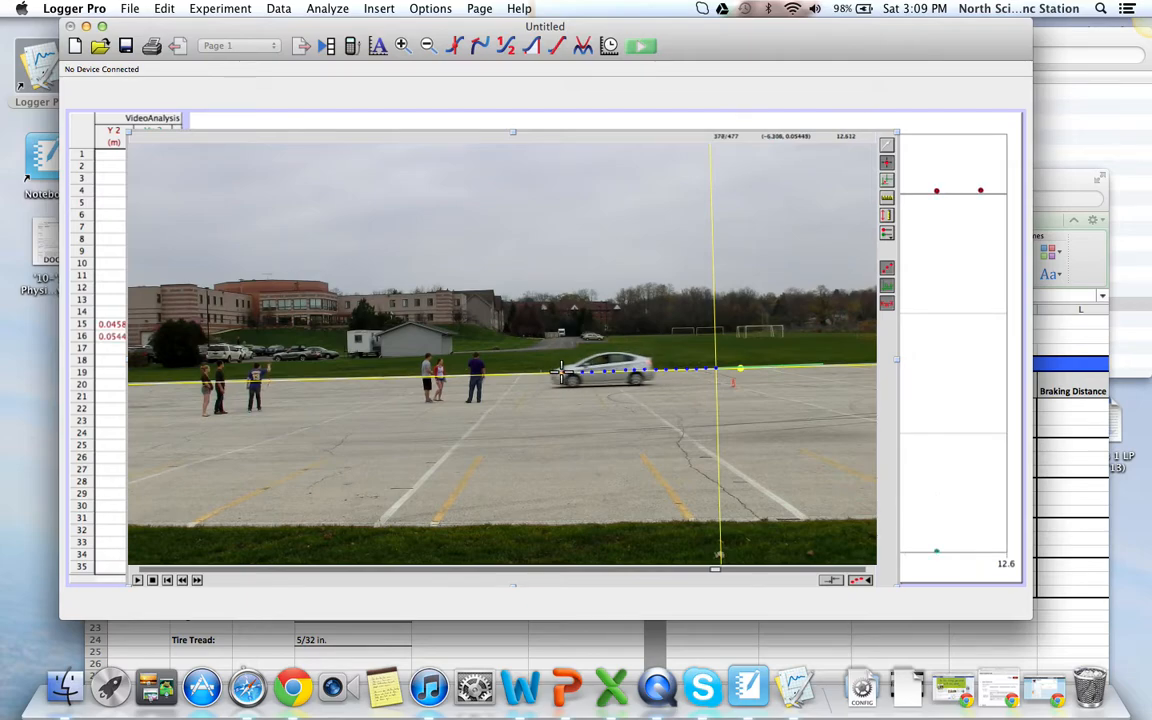
click(551, 373)
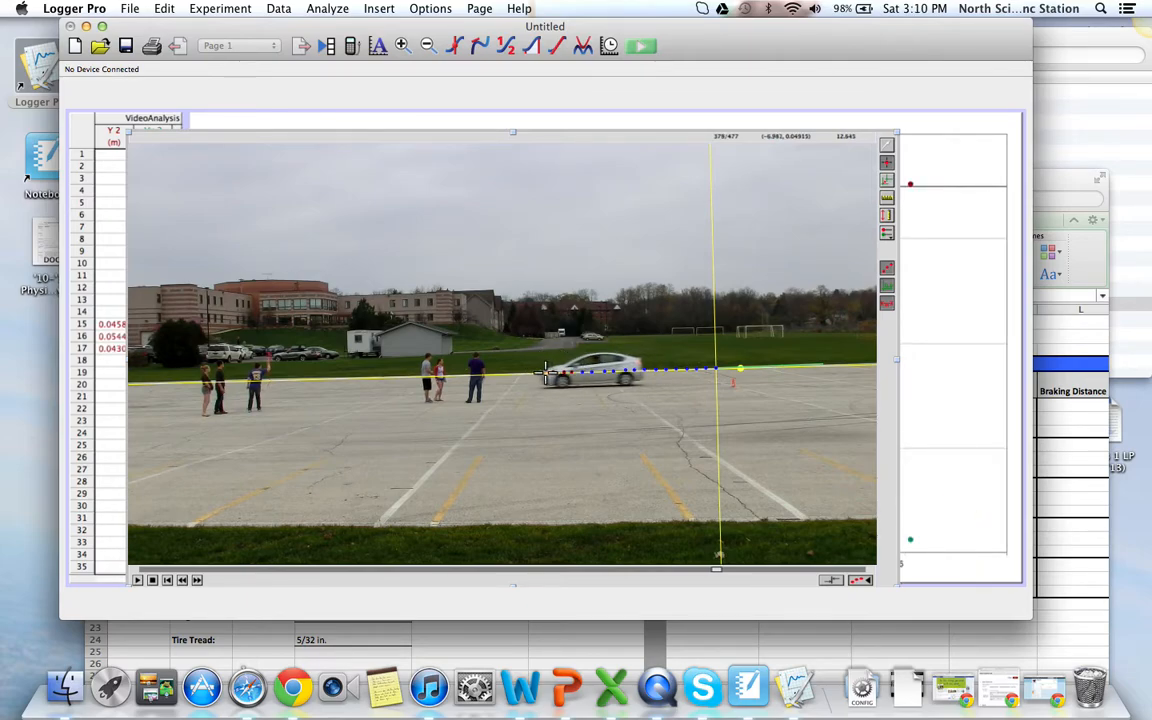
click(540, 372)
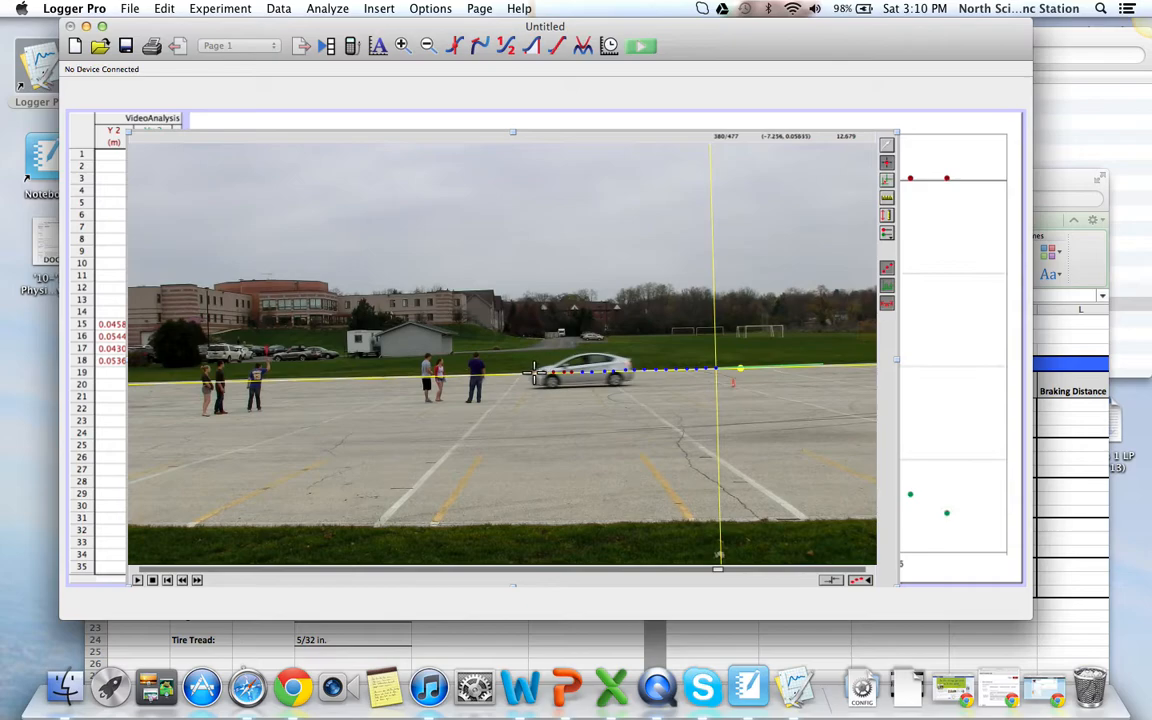
click(524, 372)
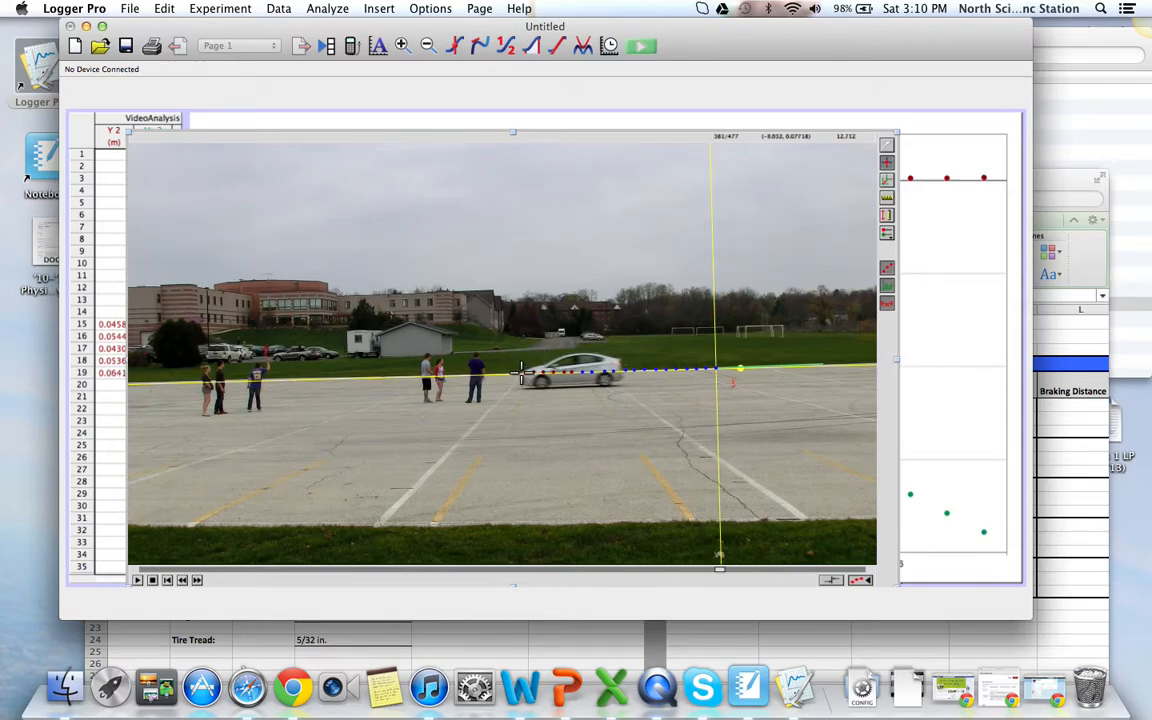
click(520, 372)
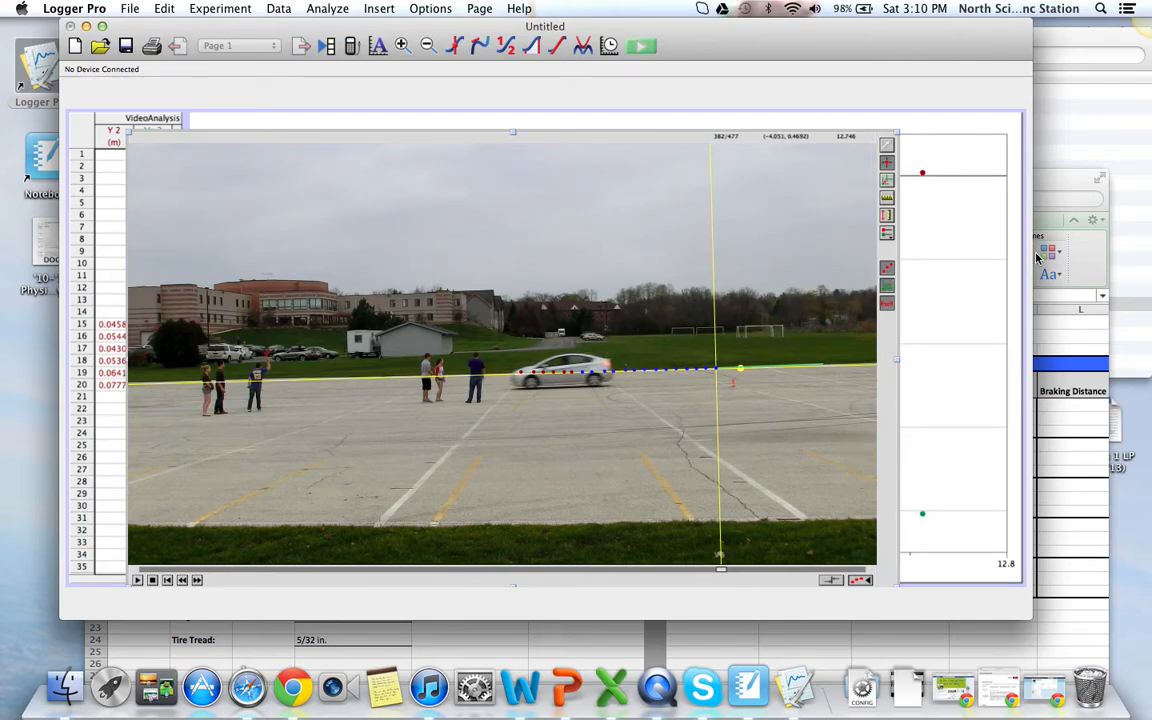
Add a third point series and mark the car's front bumper in every frame from 382 through 446, until the car stops
click(886, 234)
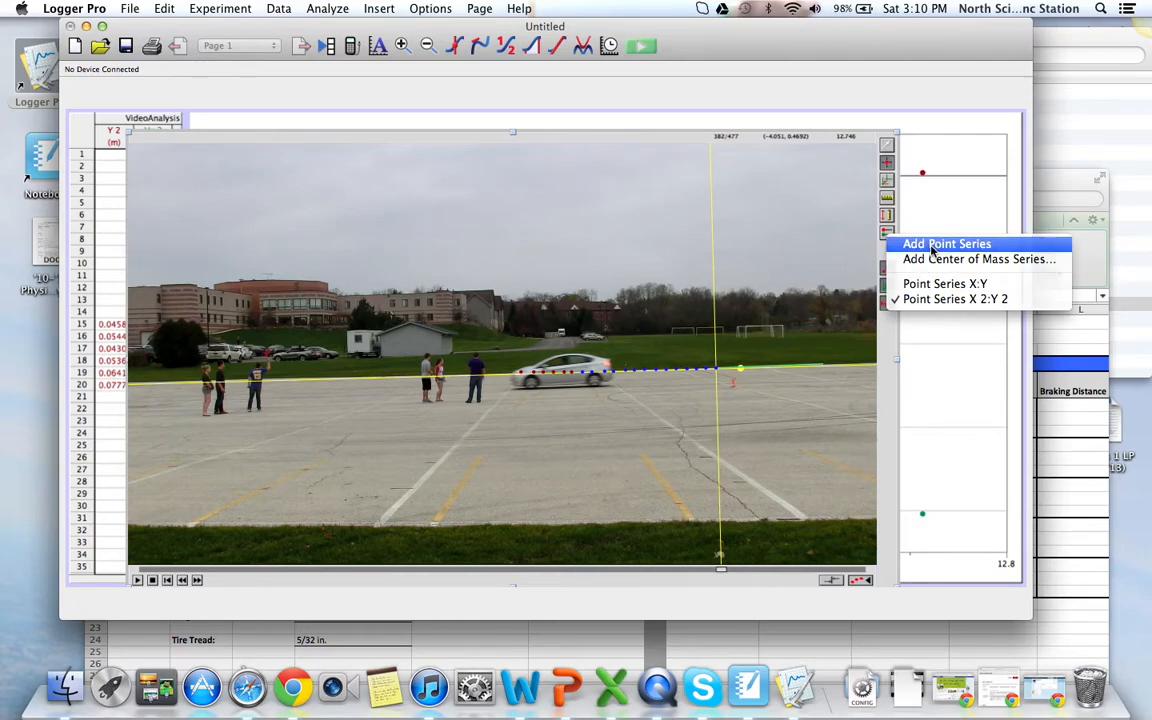
click(930, 246)
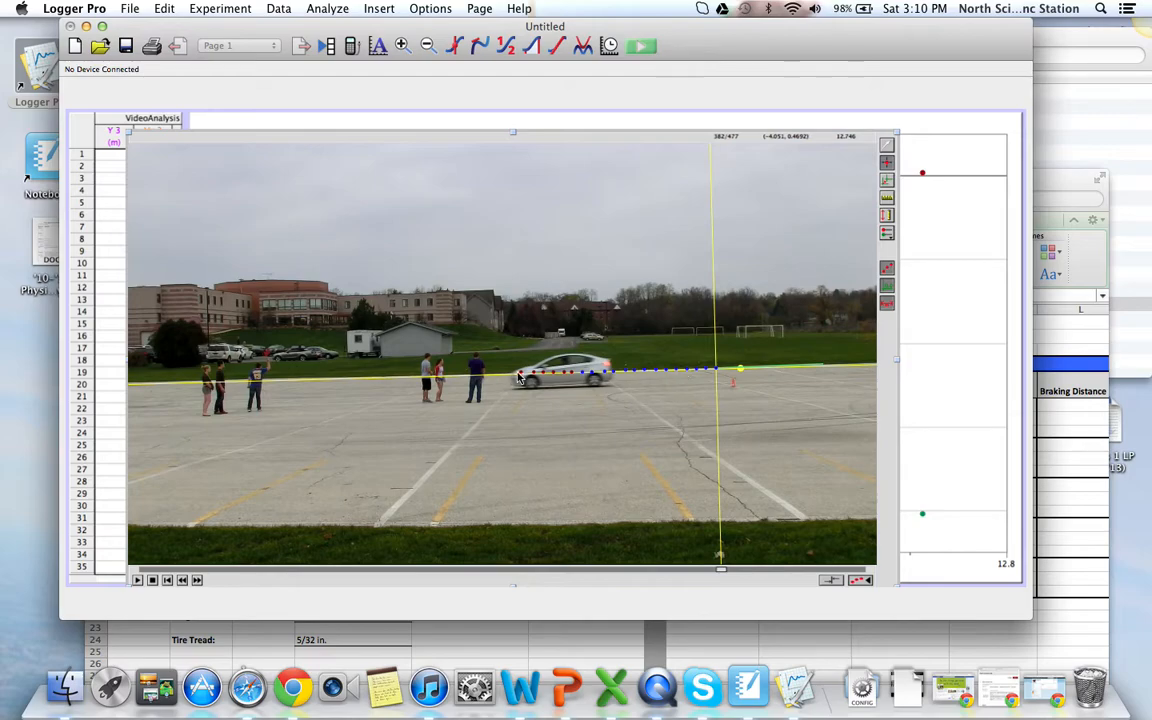
click(887, 163)
click(510, 373)
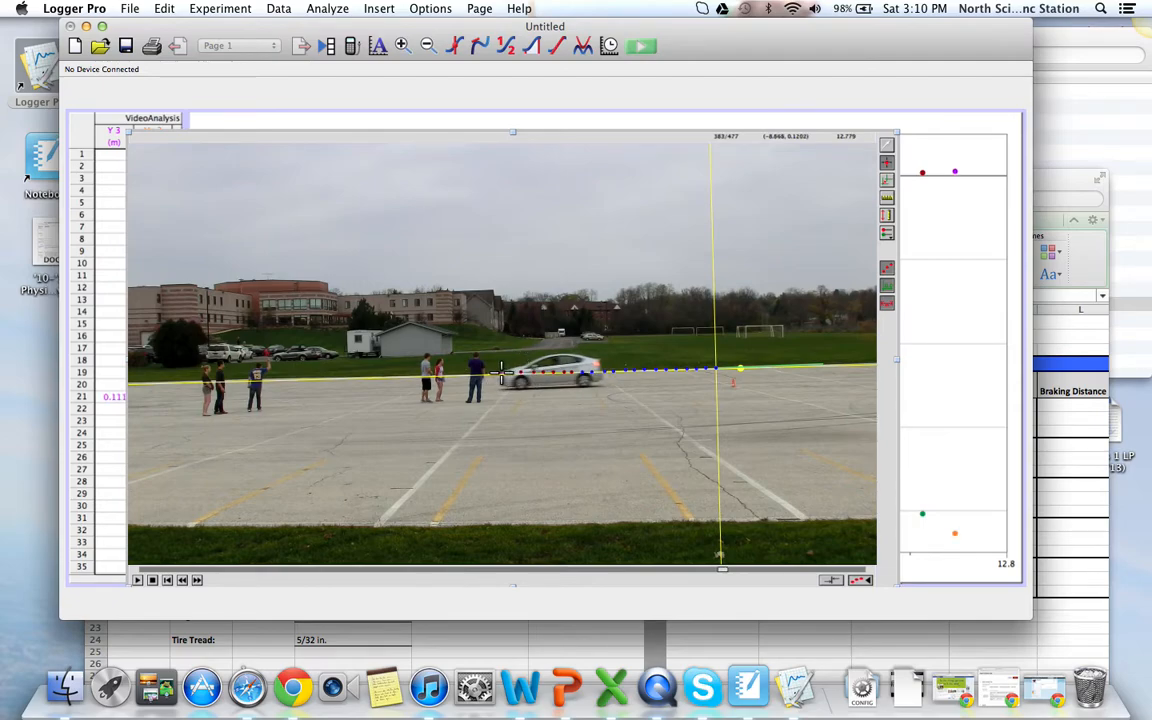
click(496, 373)
click(490, 373)
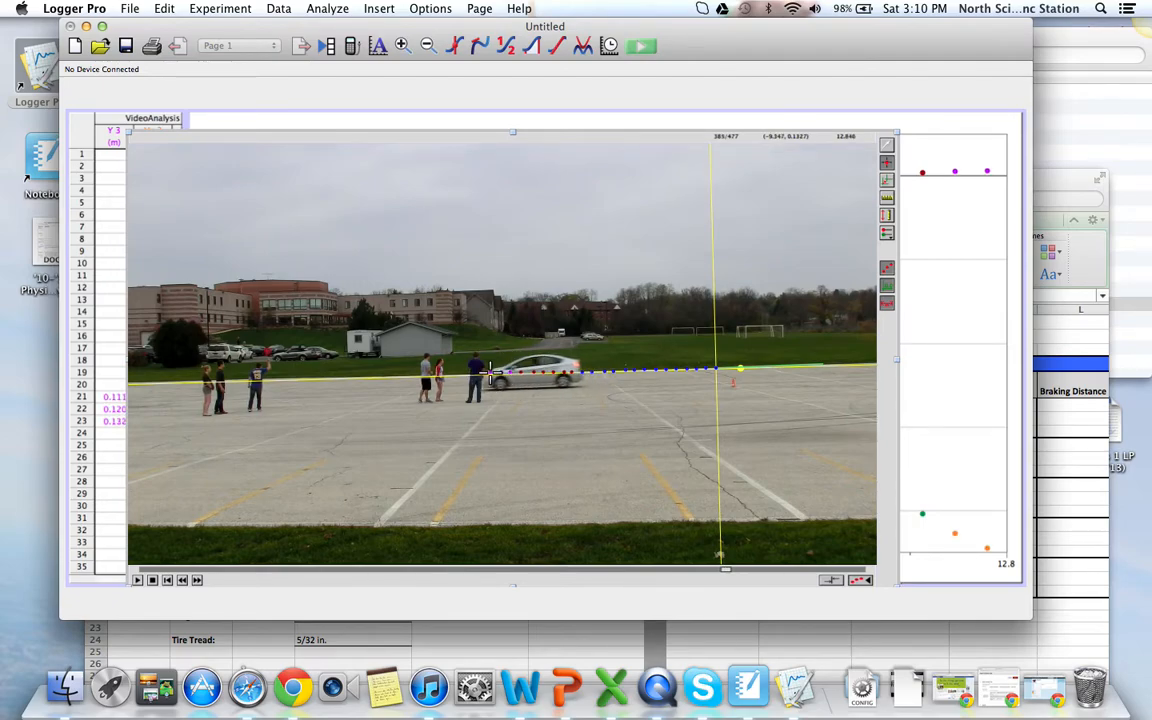
click(476, 373)
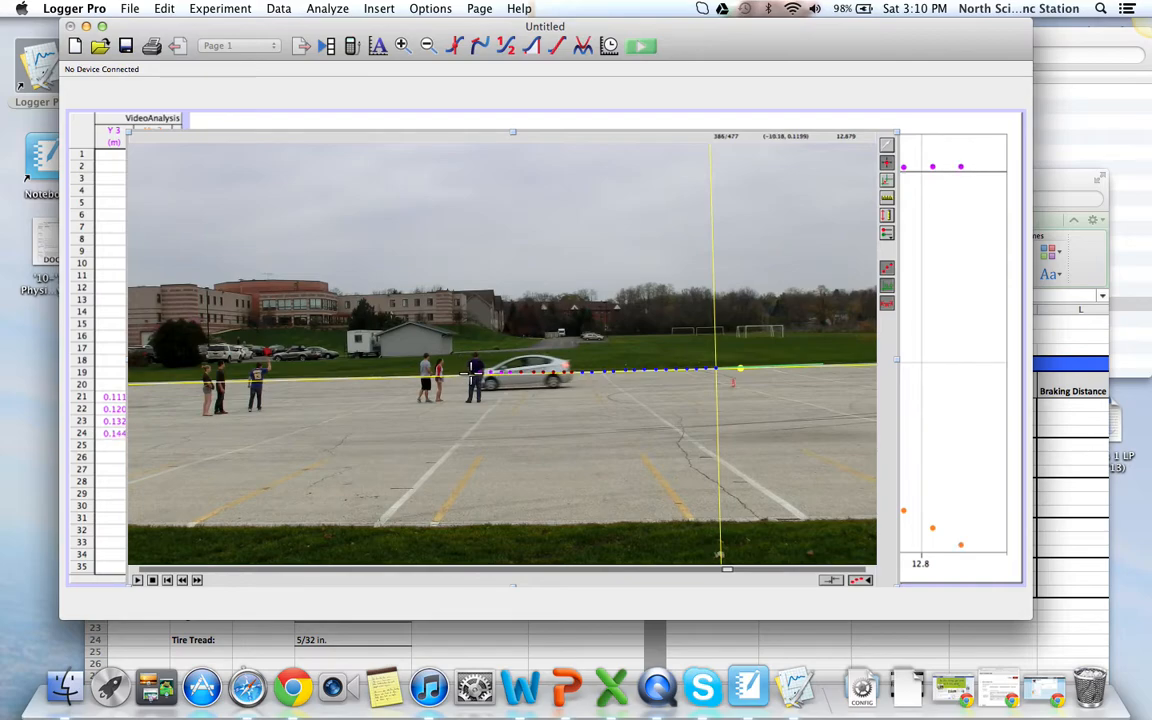
click(467, 373)
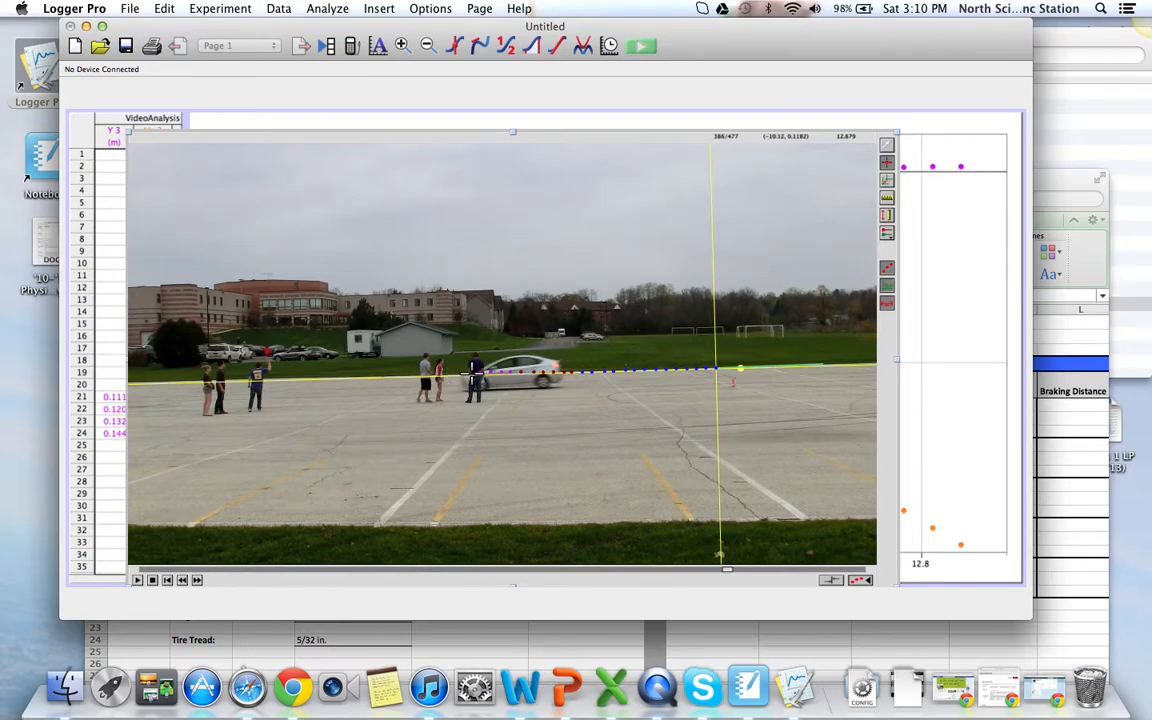
click(458, 373)
click(445, 372)
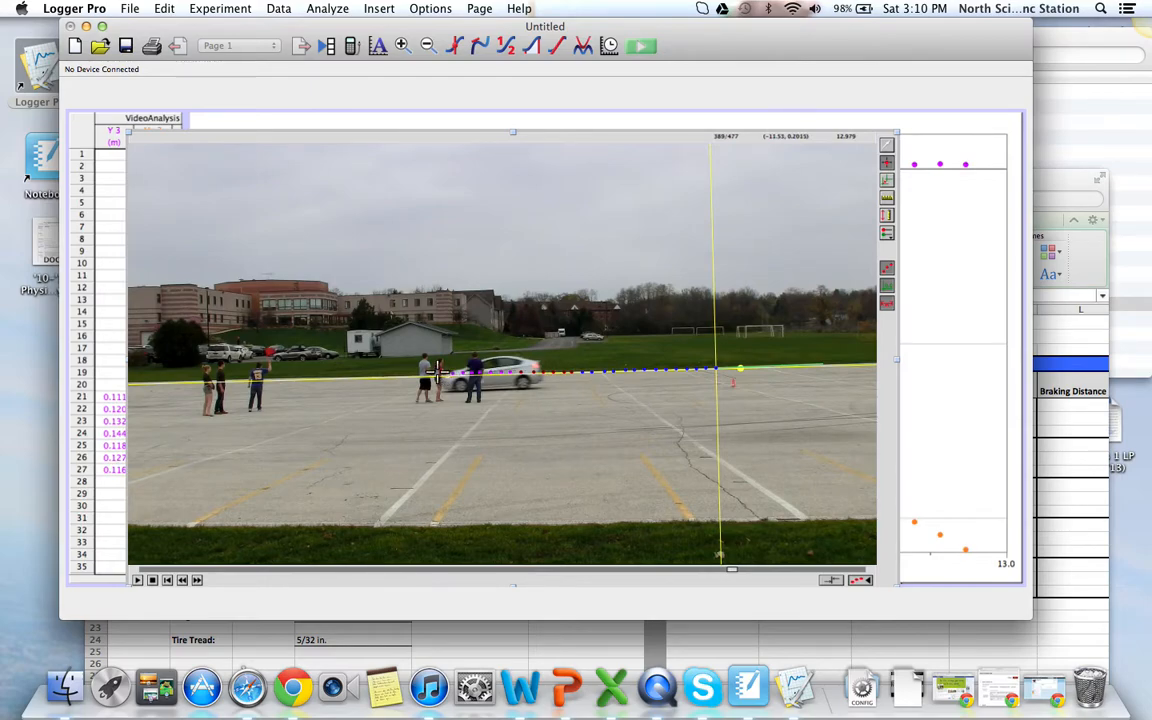
click(430, 372)
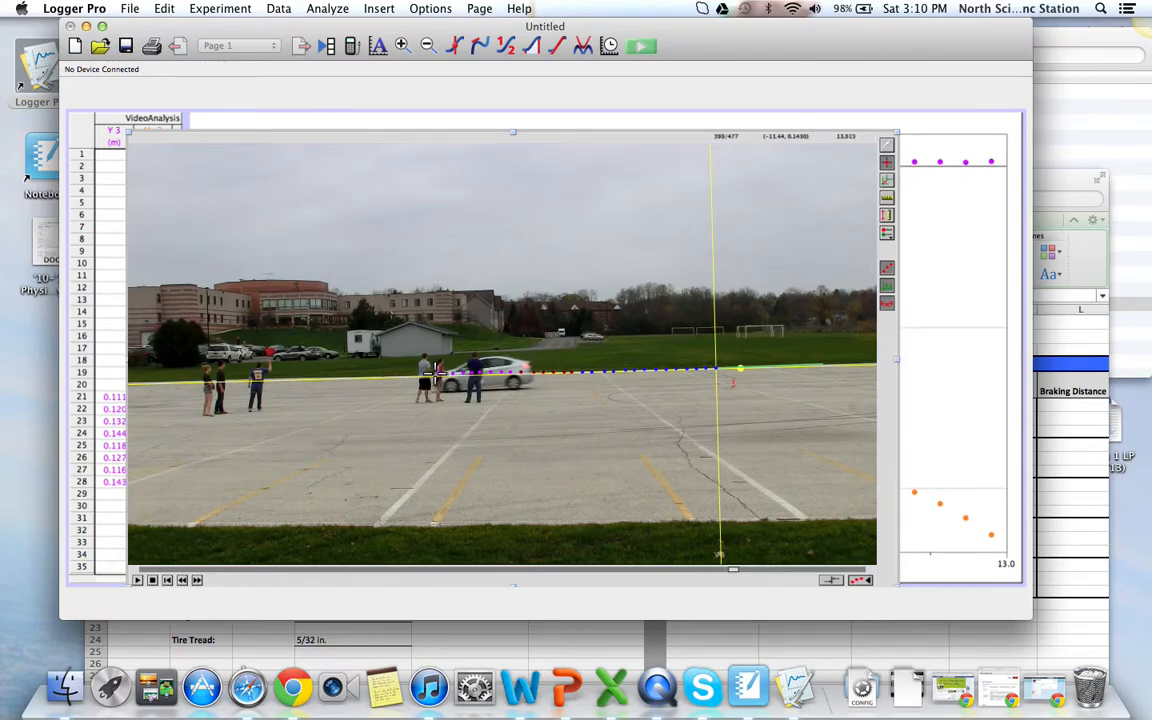
click(424, 372)
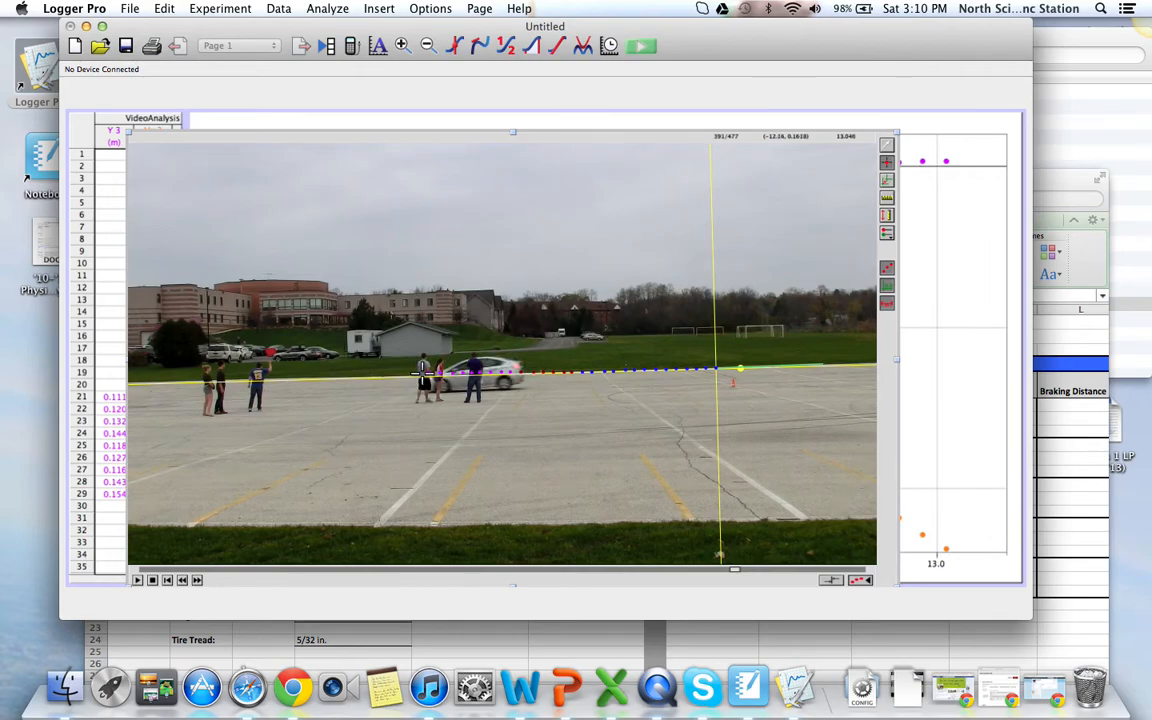
click(419, 372)
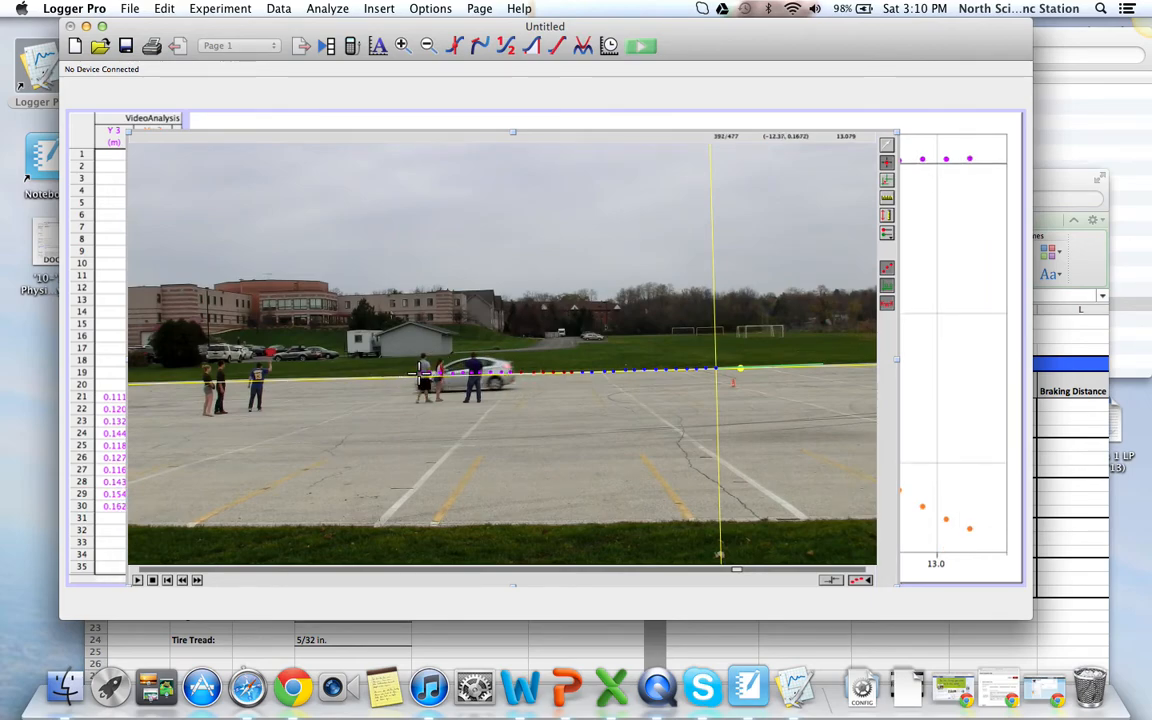
click(412, 373)
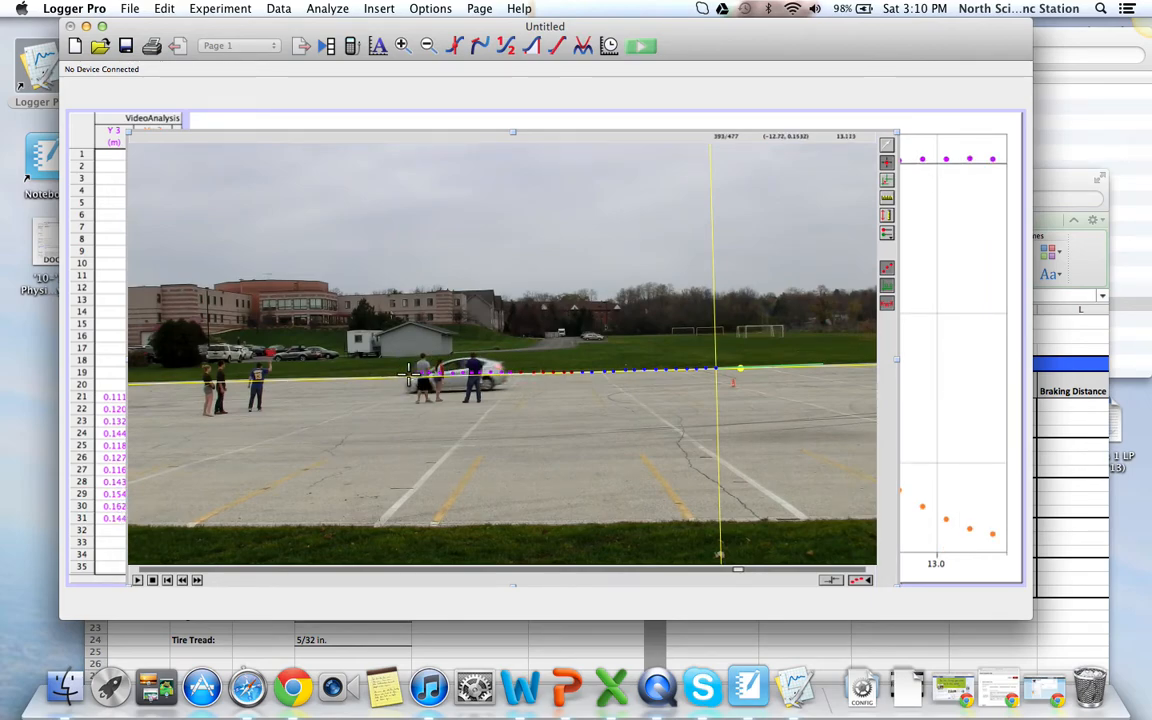
click(402, 372)
click(391, 372)
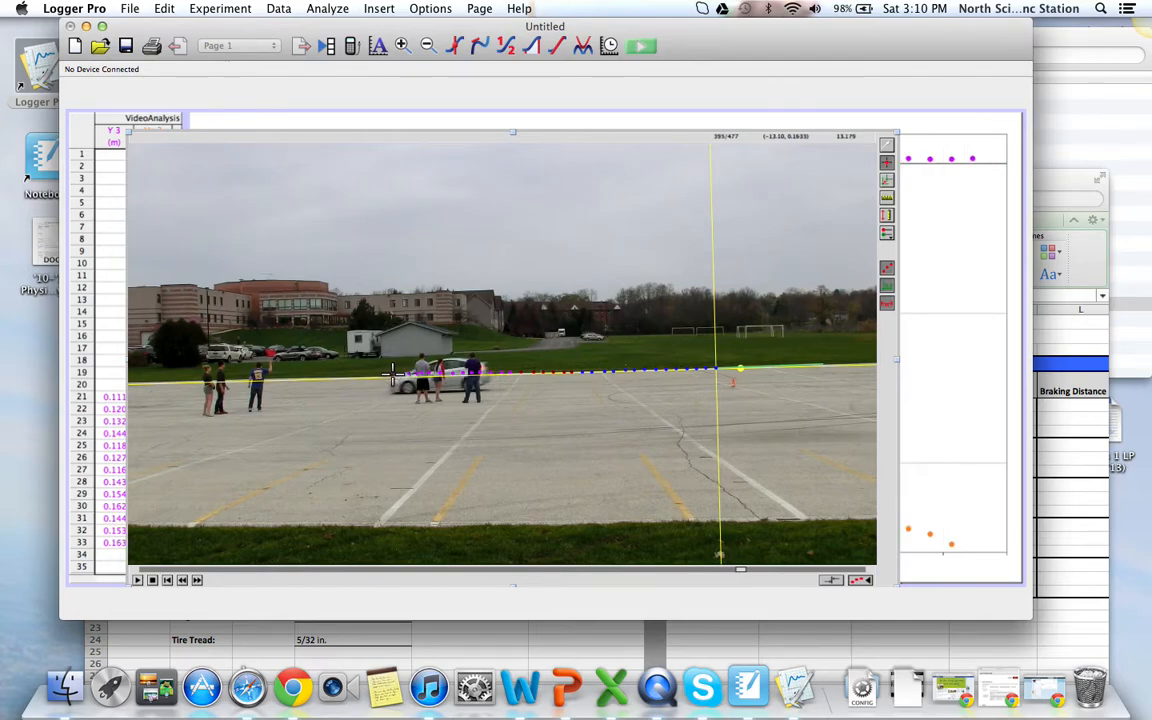
click(385, 372)
click(378, 372)
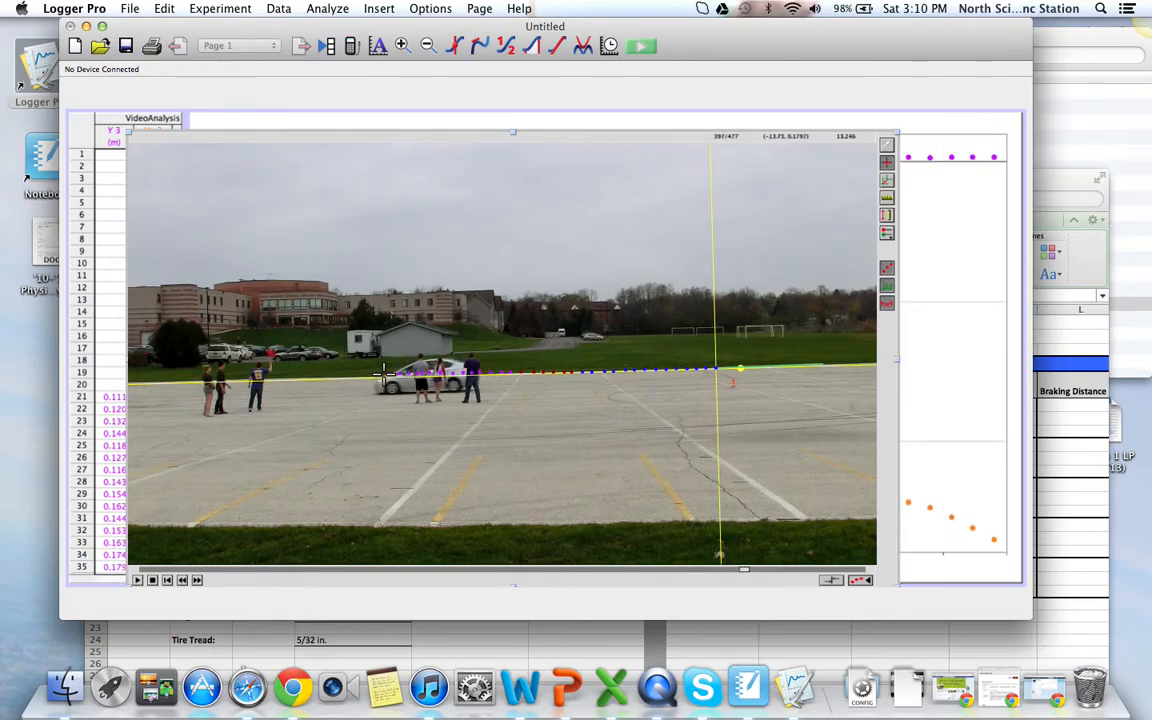
click(371, 372)
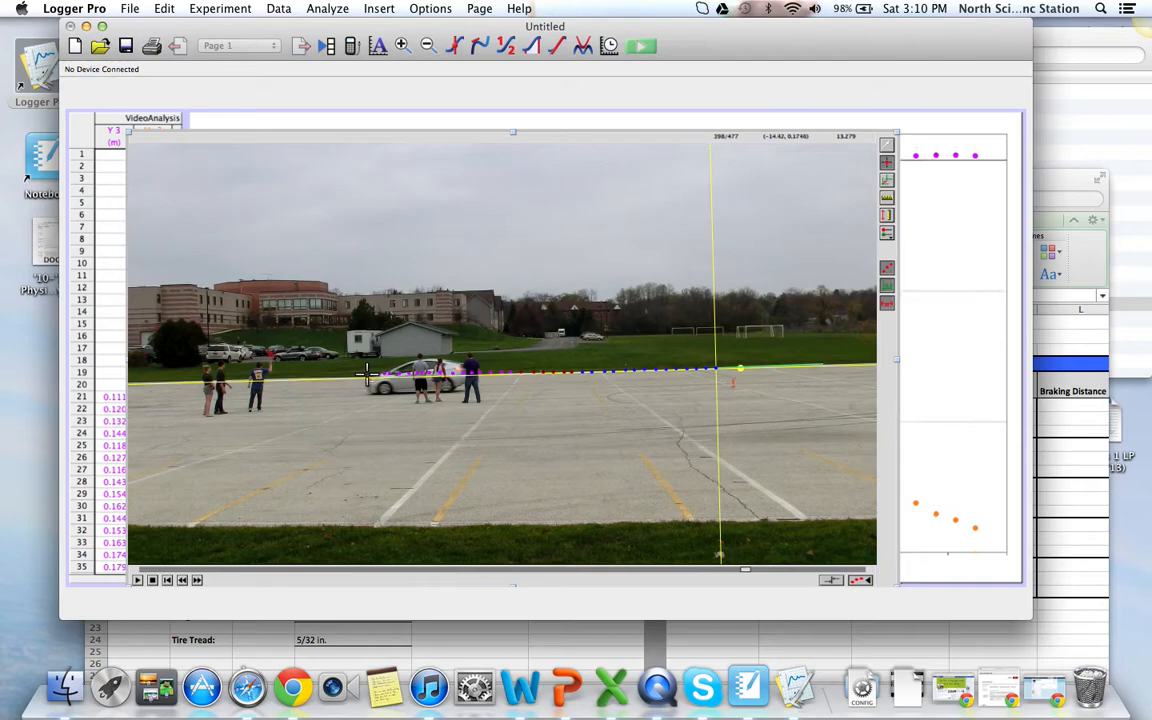
click(364, 372)
click(357, 372)
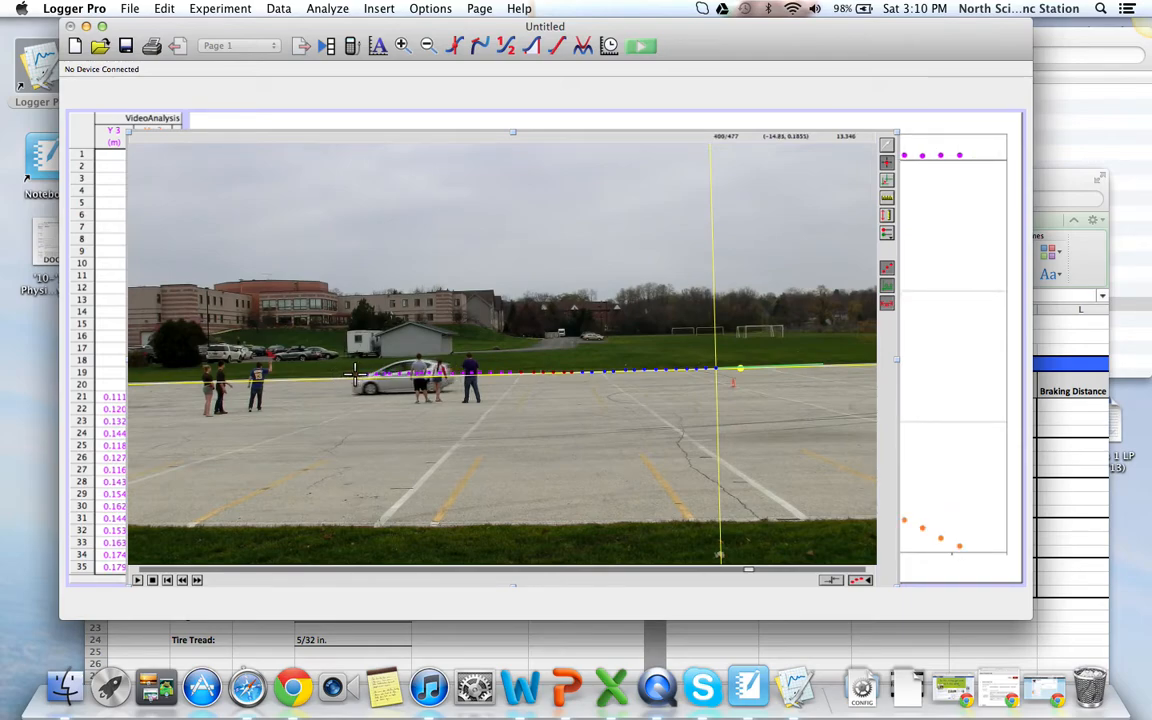
click(352, 372)
click(344, 372)
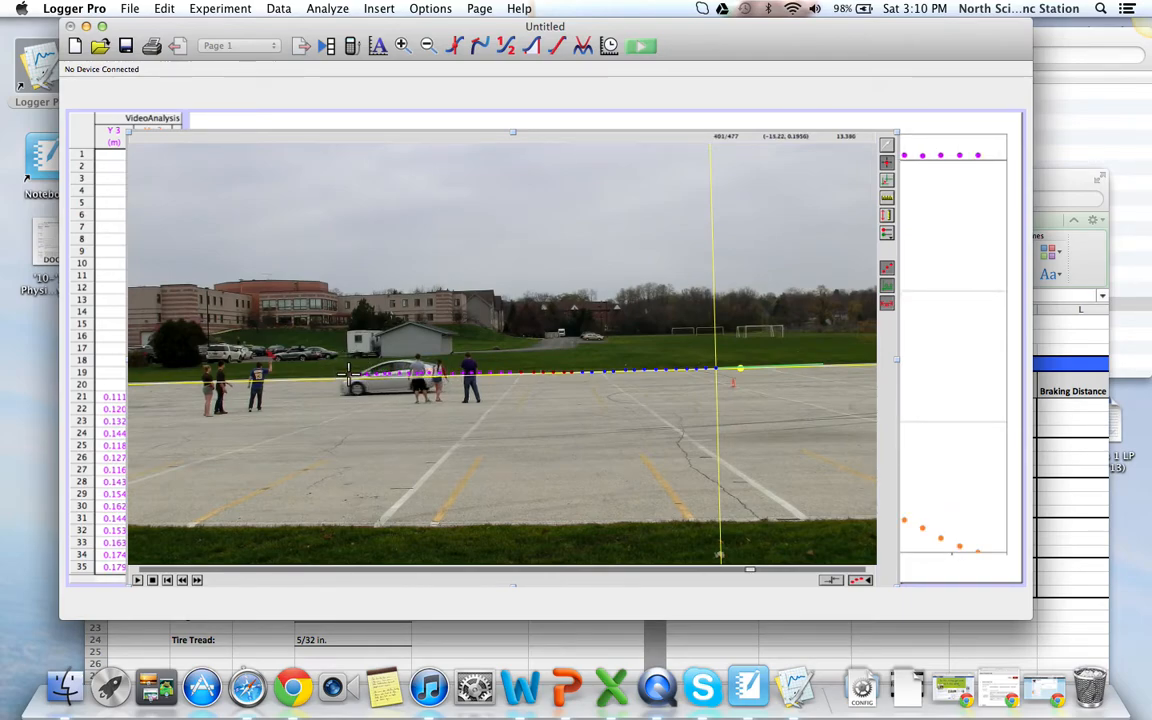
click(339, 372)
click(331, 372)
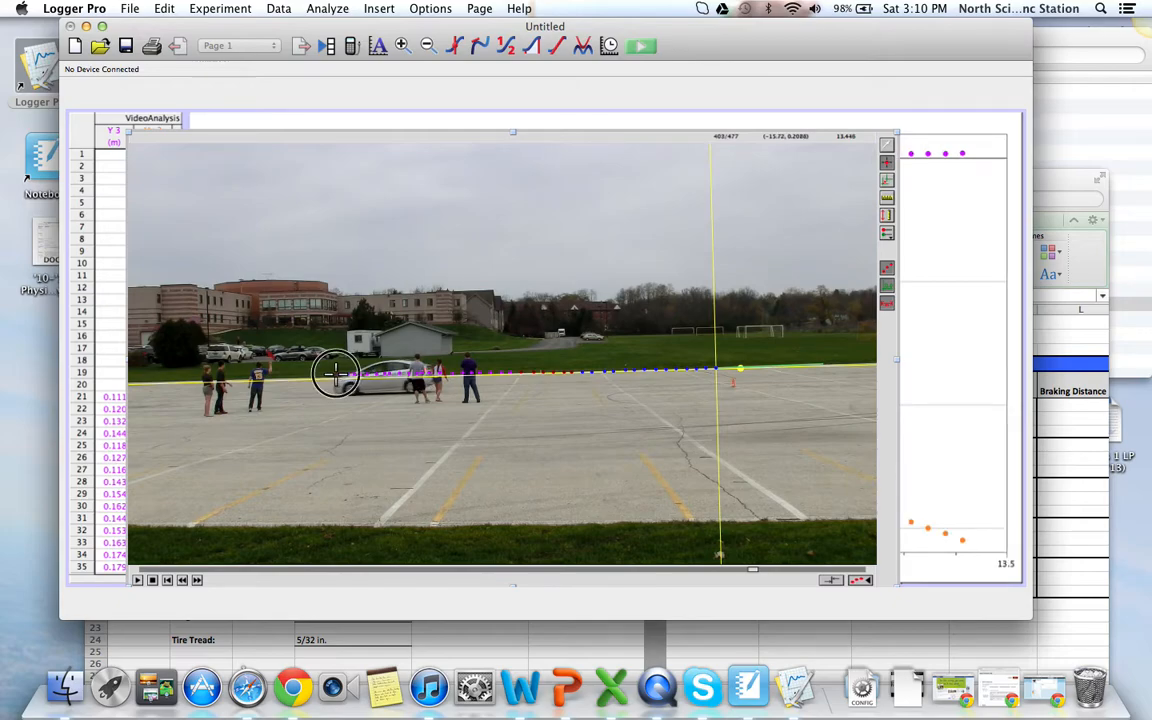
click(324, 373)
click(317, 373)
click(312, 375)
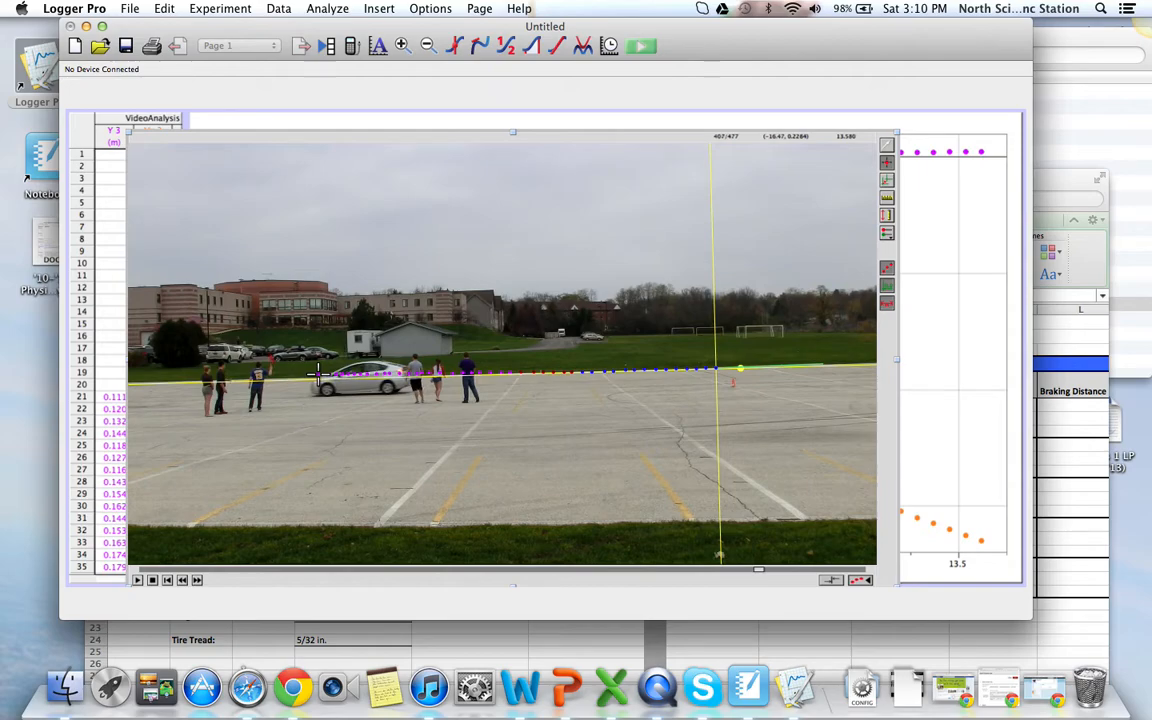
click(307, 375)
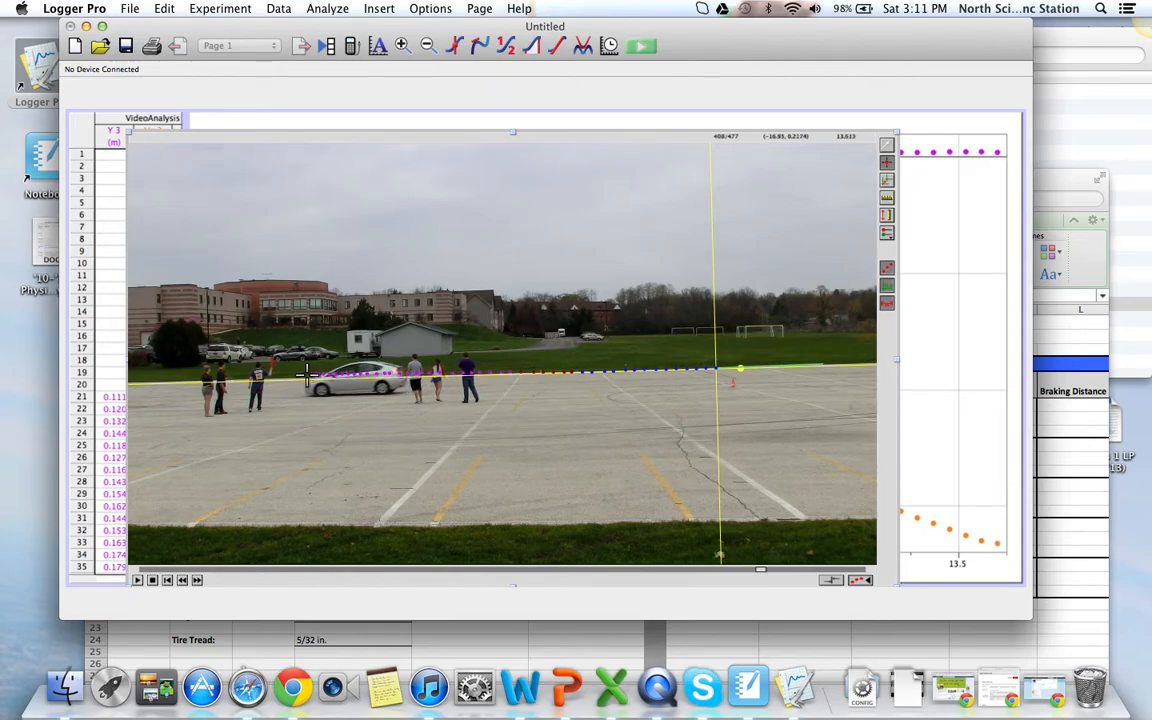
click(302, 373)
click(300, 374)
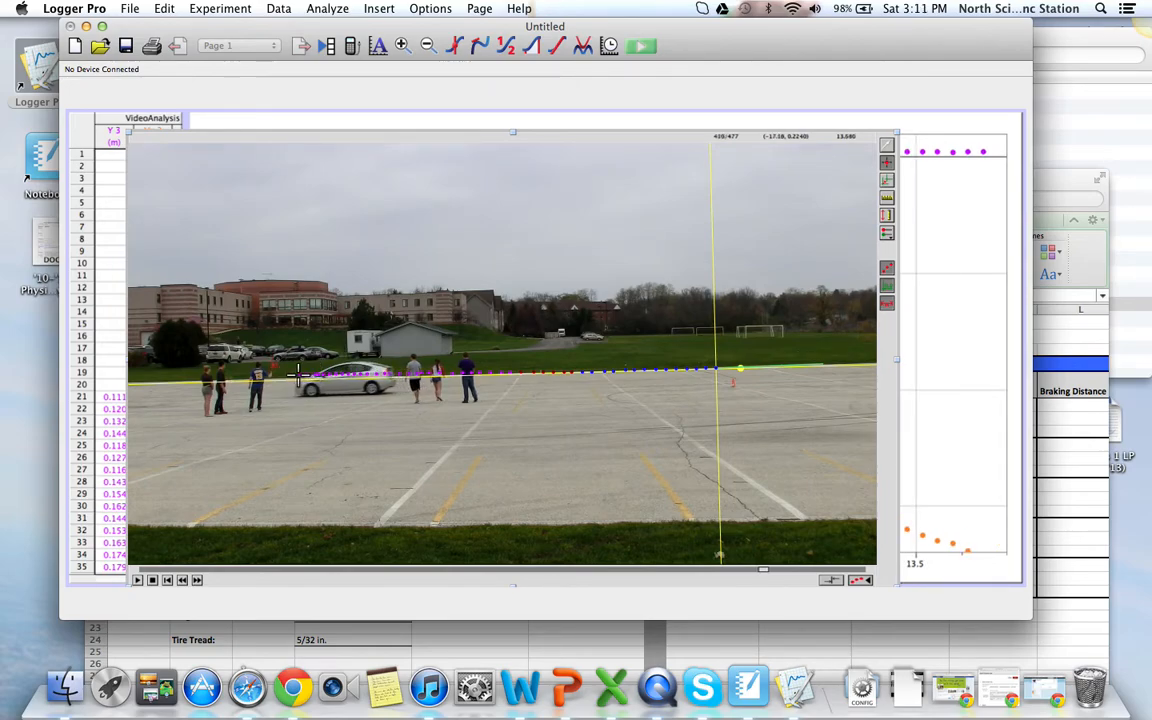
click(296, 375)
click(290, 374)
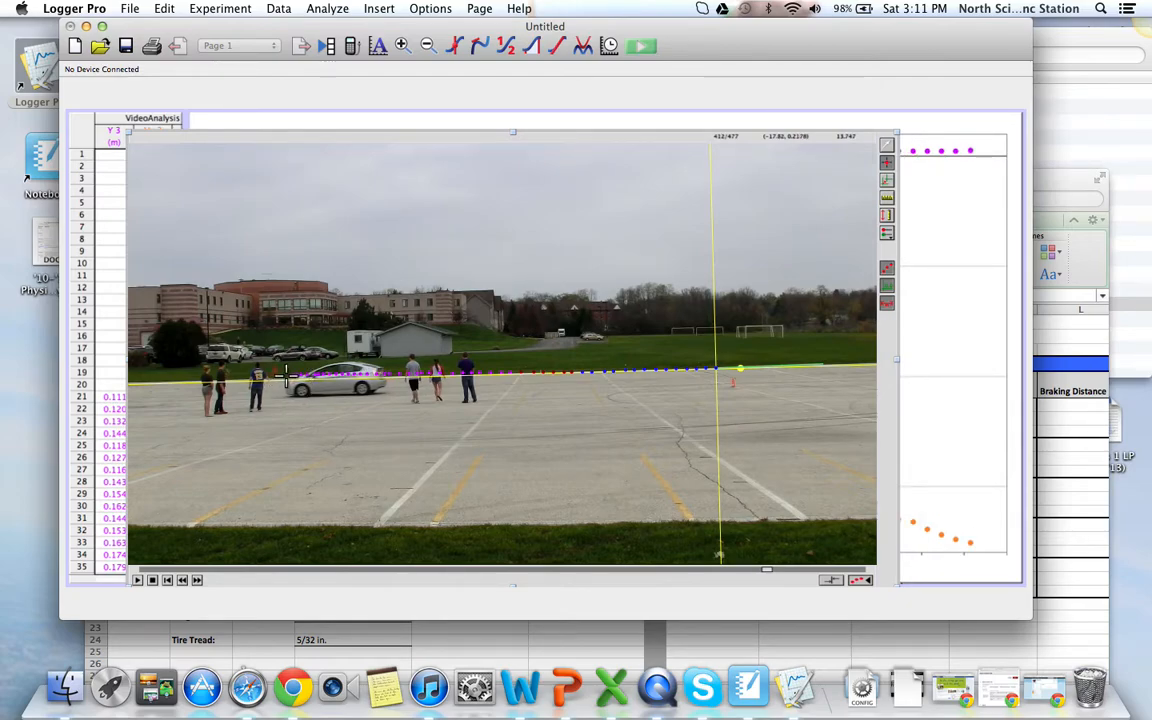
click(285, 375)
click(282, 374)
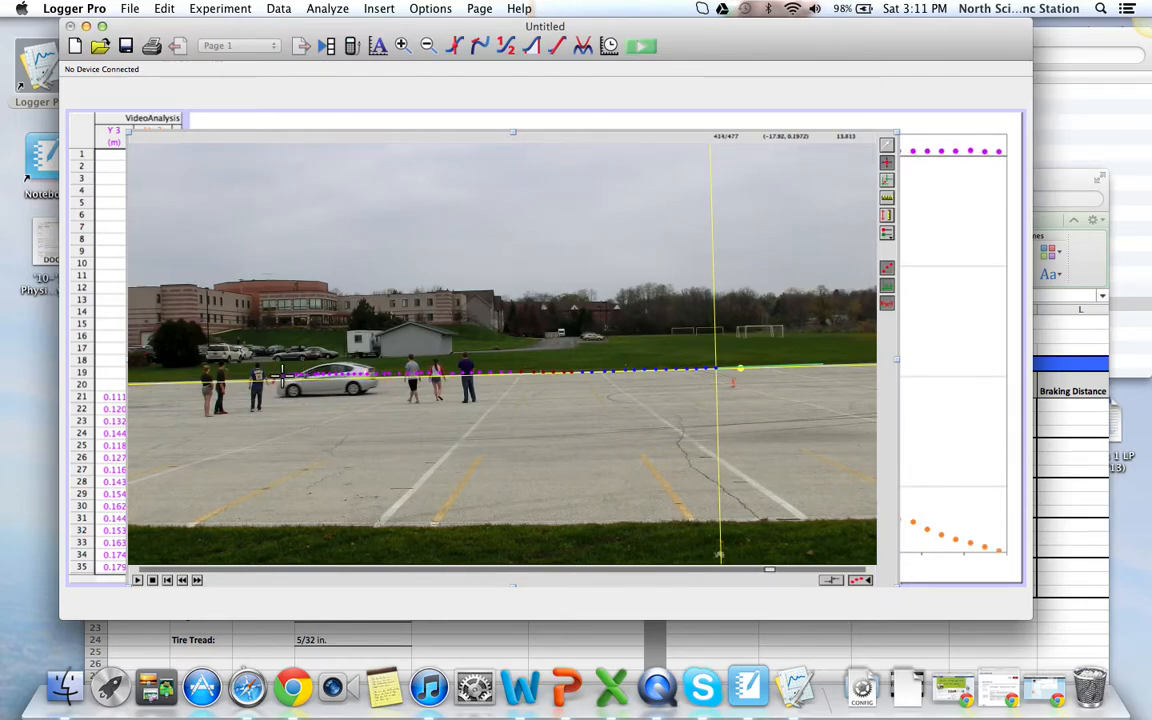
click(276, 374)
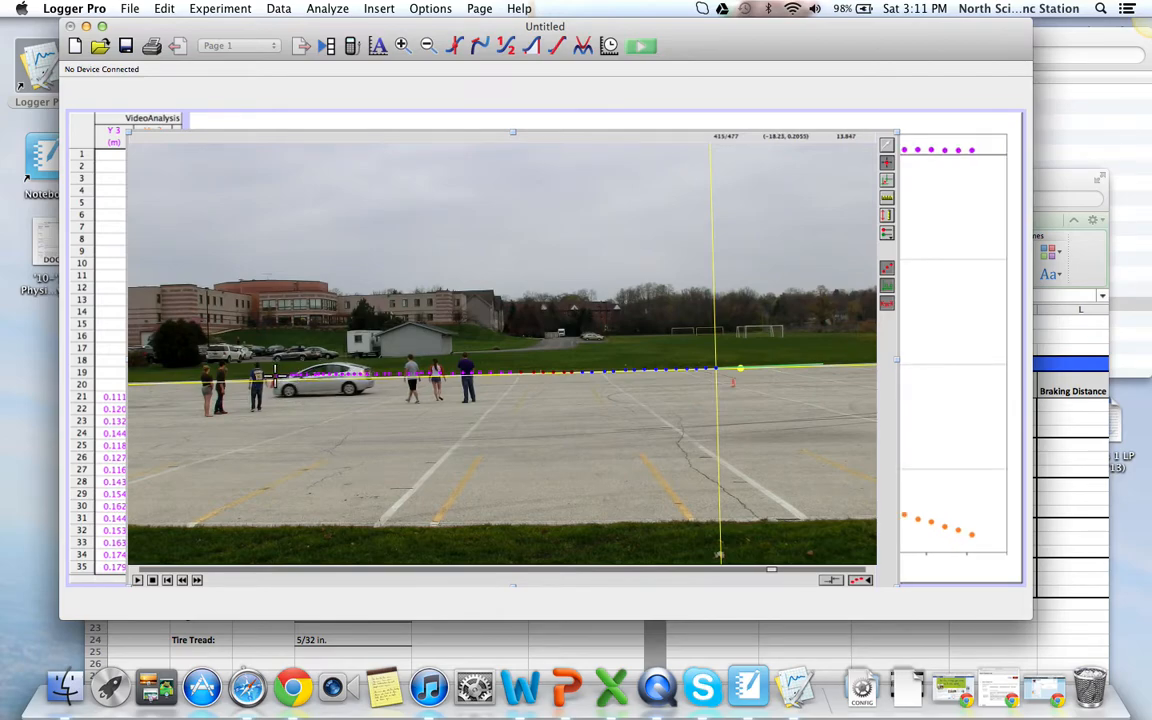
click(272, 376)
click(266, 376)
click(262, 376)
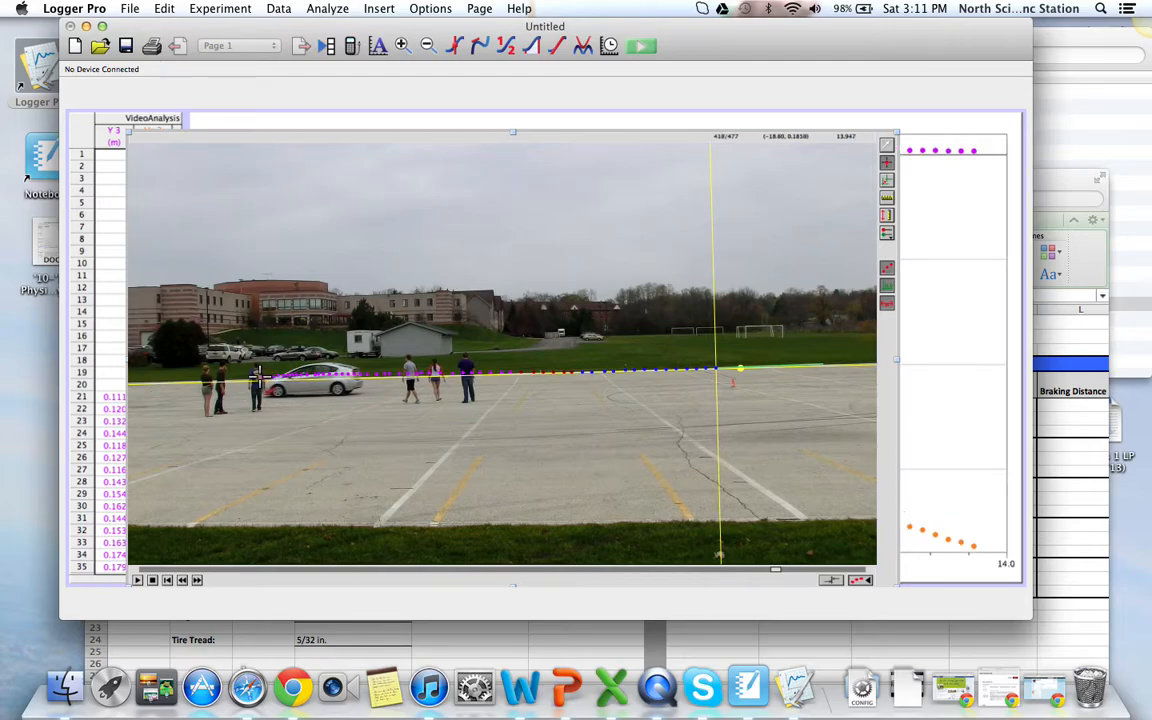
click(257, 376)
click(254, 376)
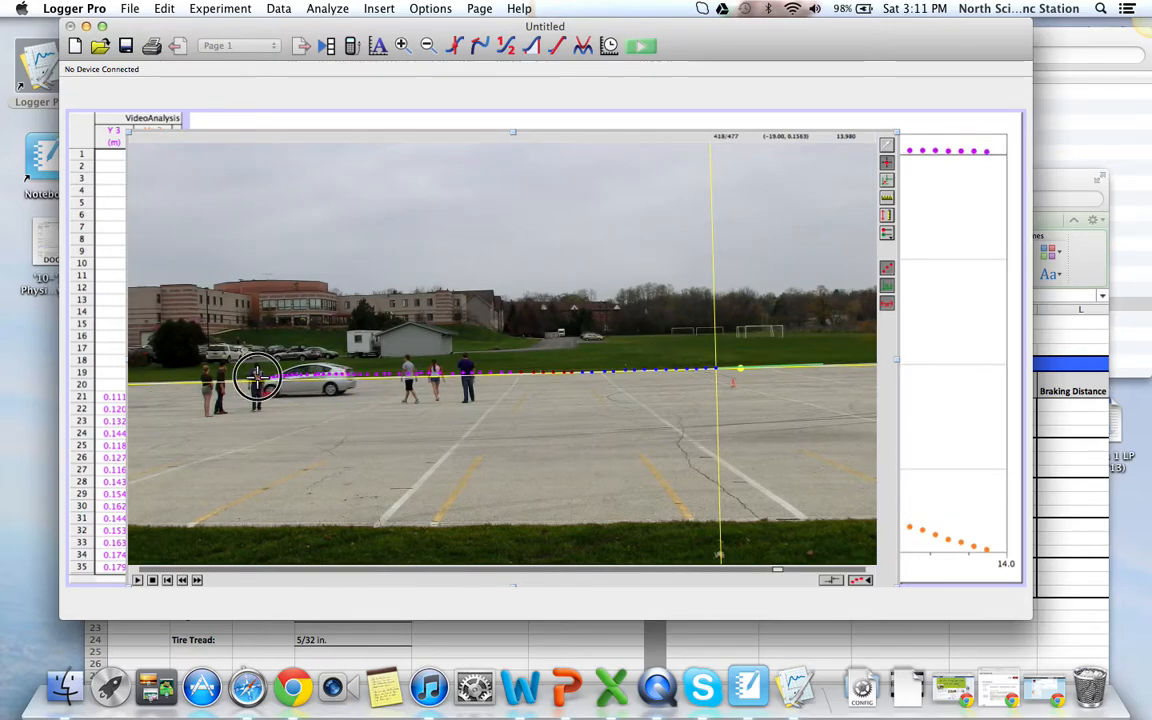
click(253, 376)
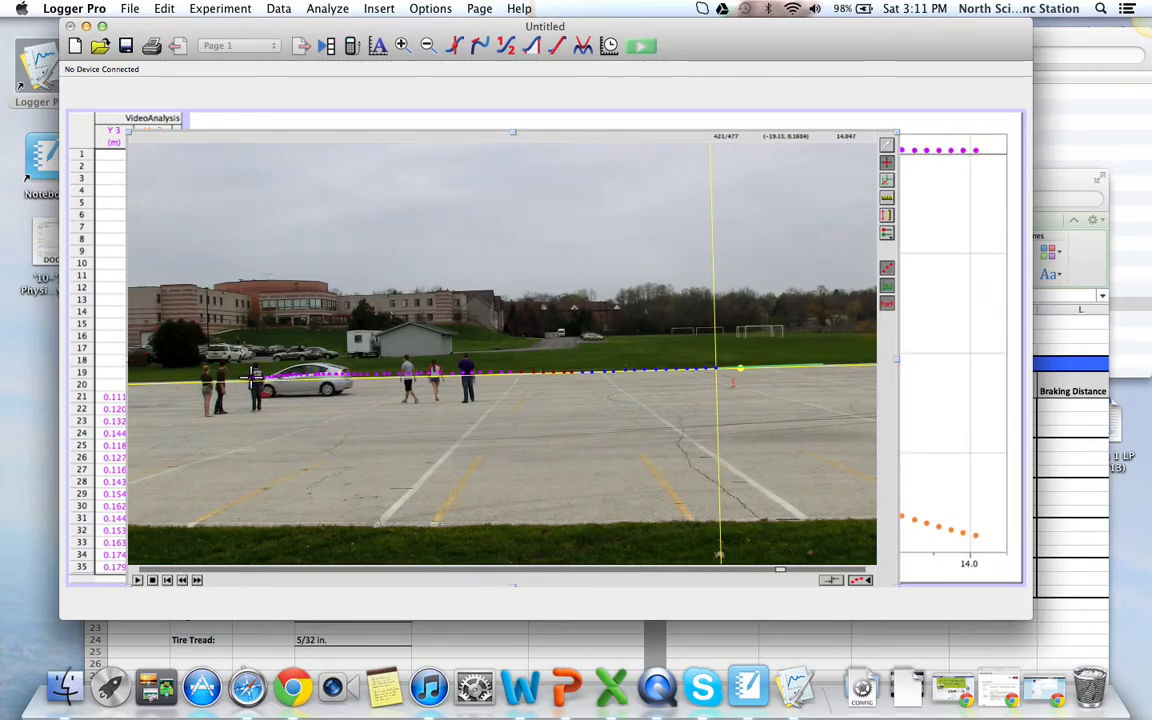
click(254, 376)
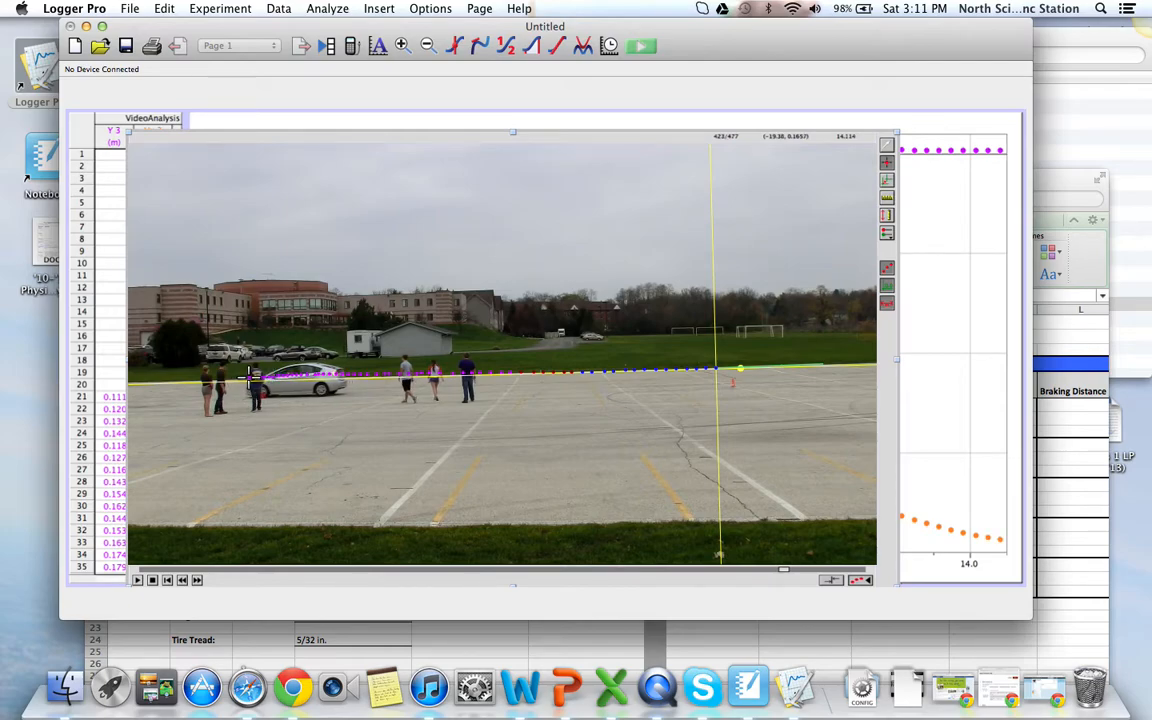
click(244, 377)
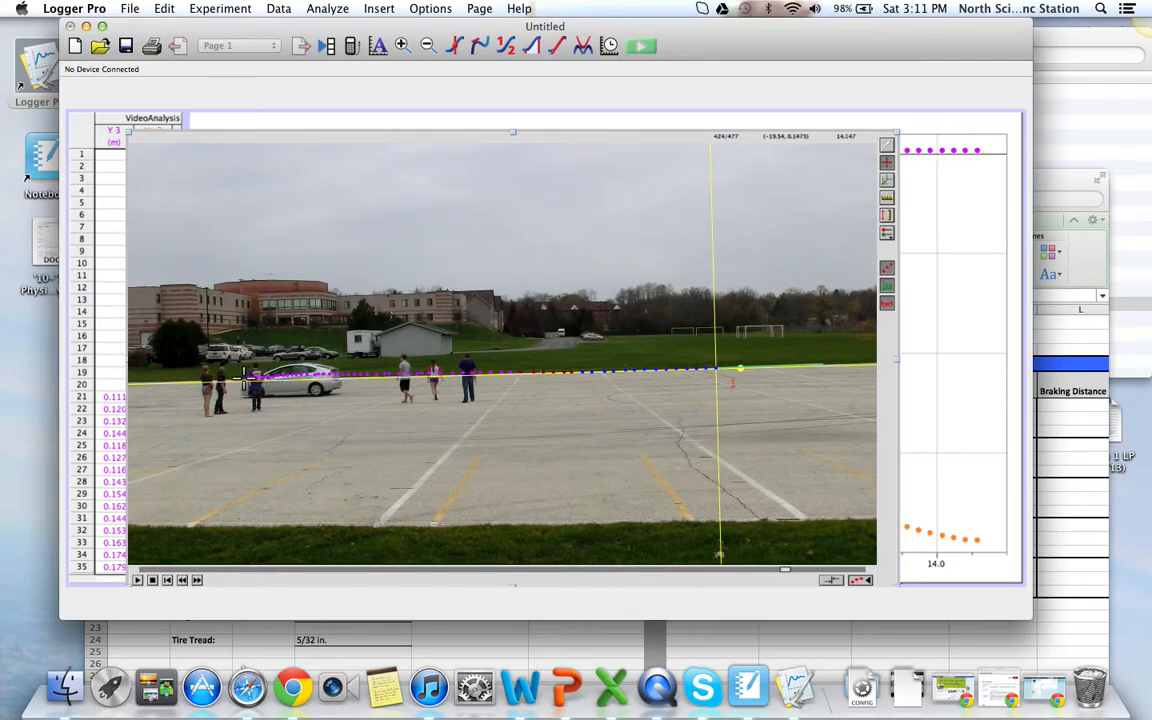
click(241, 377)
click(236, 377)
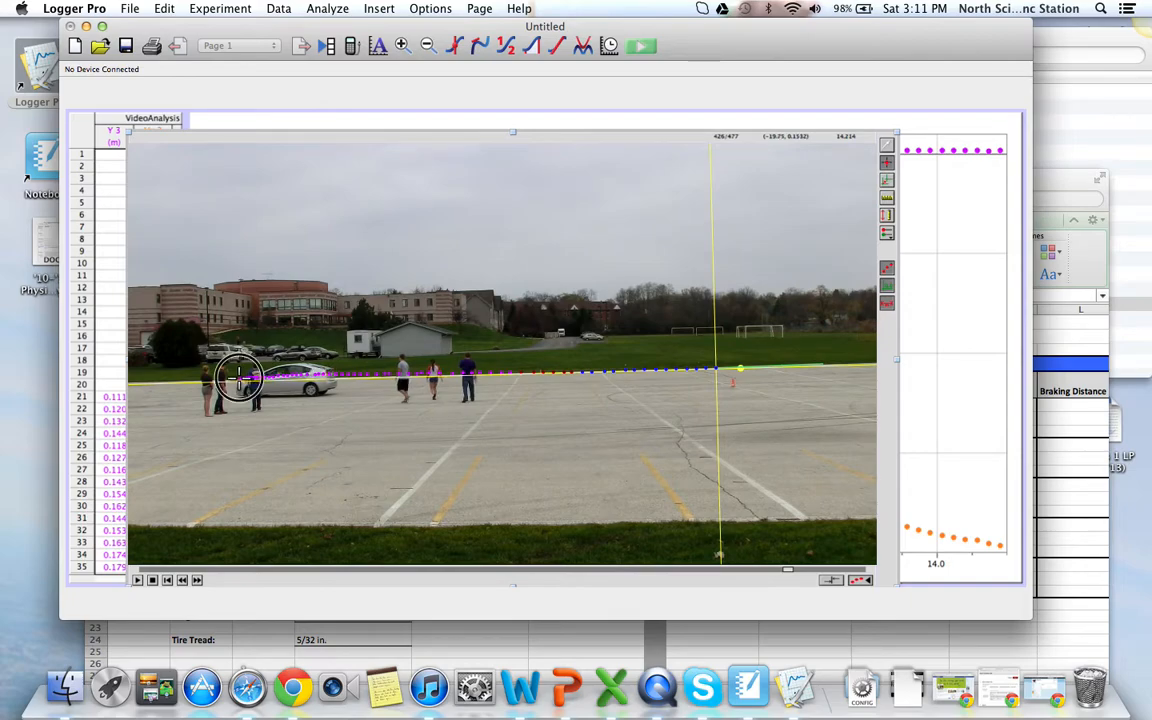
click(235, 377)
click(234, 377)
click(233, 377)
click(232, 378)
click(231, 378)
click(230, 378)
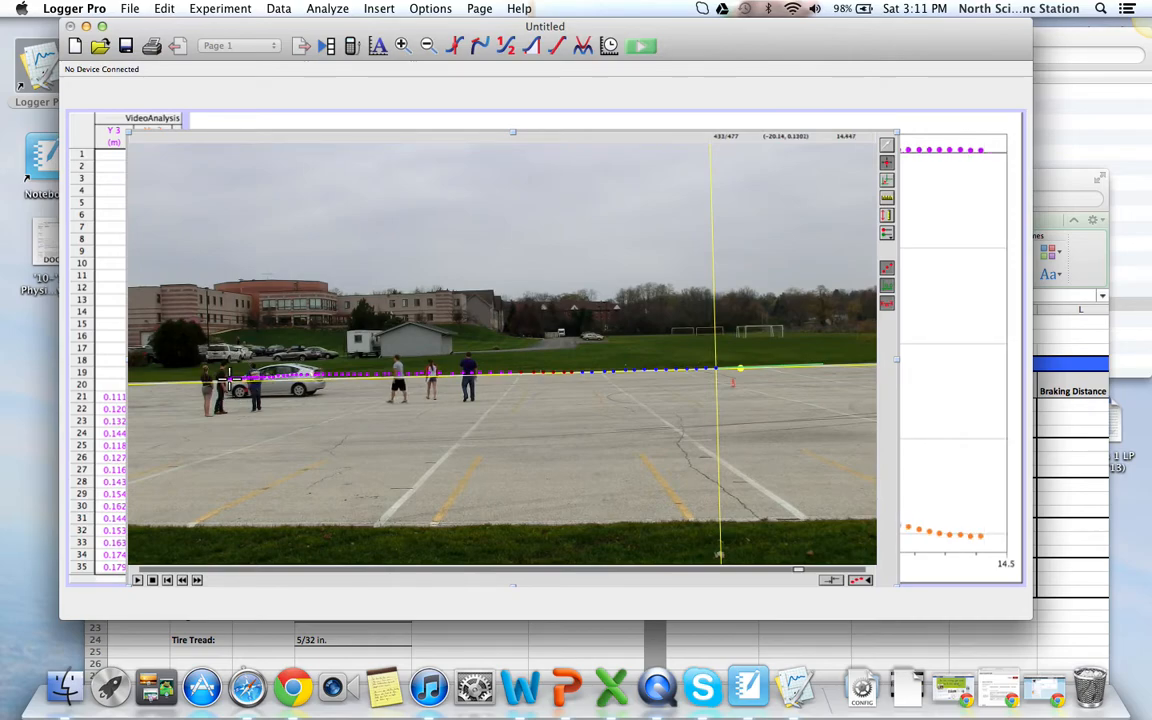
click(228, 378)
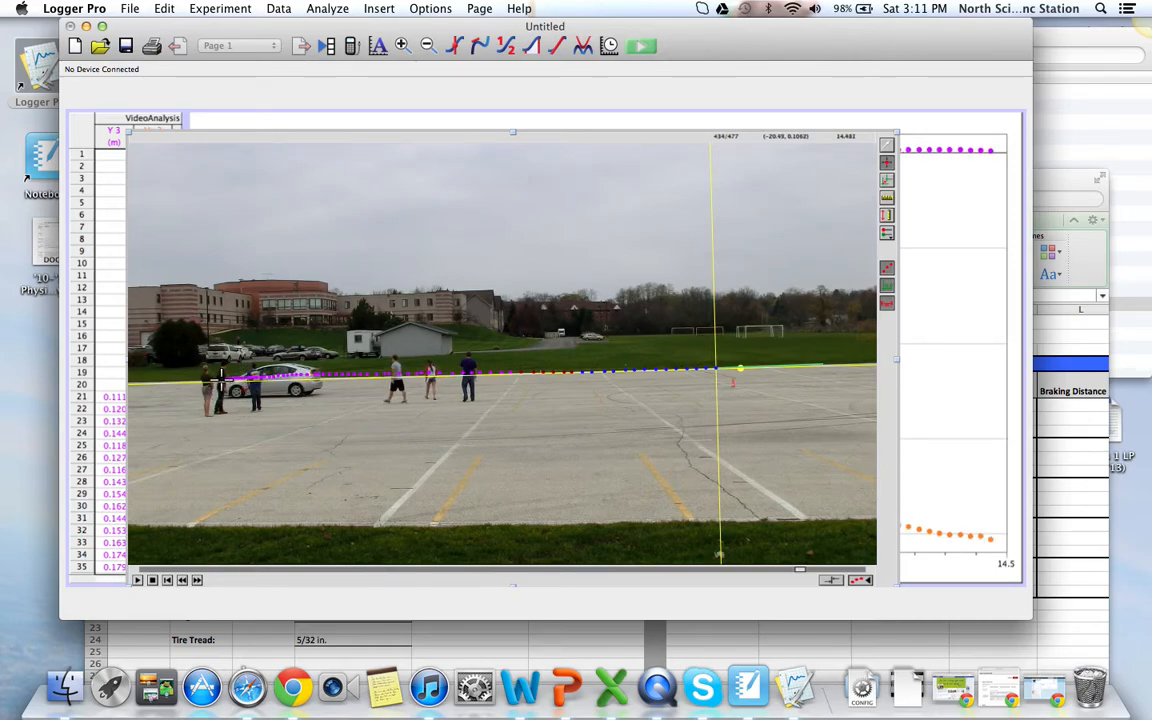
click(218, 376)
click(217, 376)
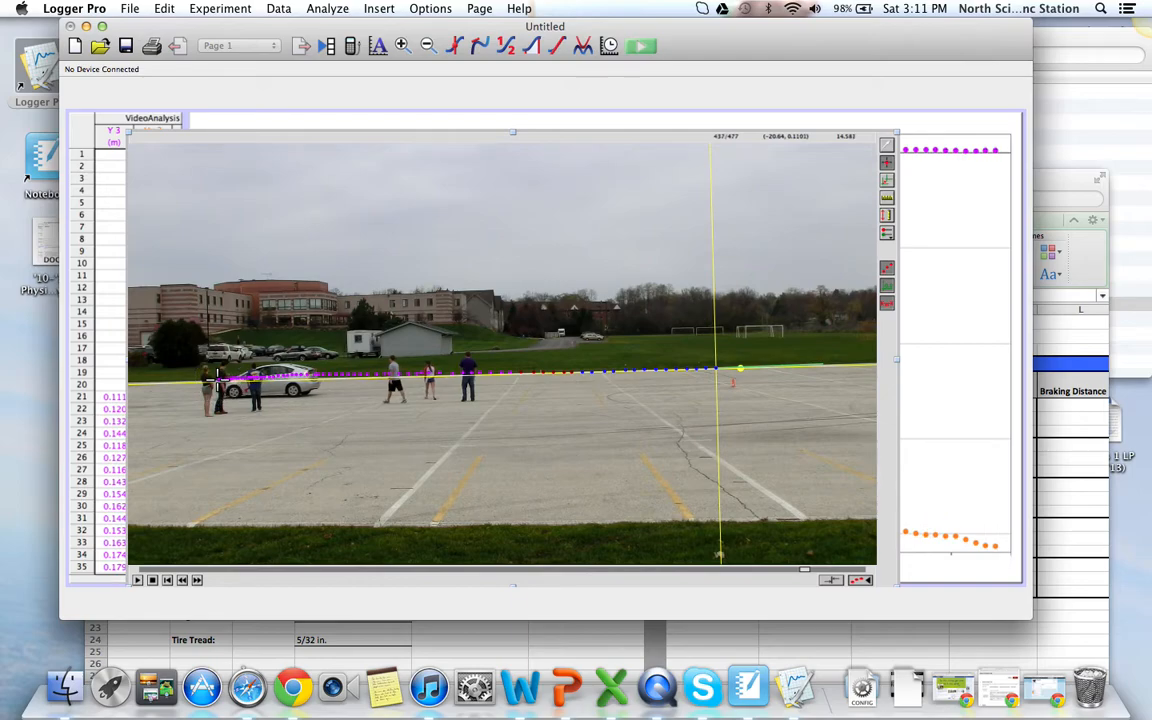
click(216, 377)
click(215, 377)
click(214, 378)
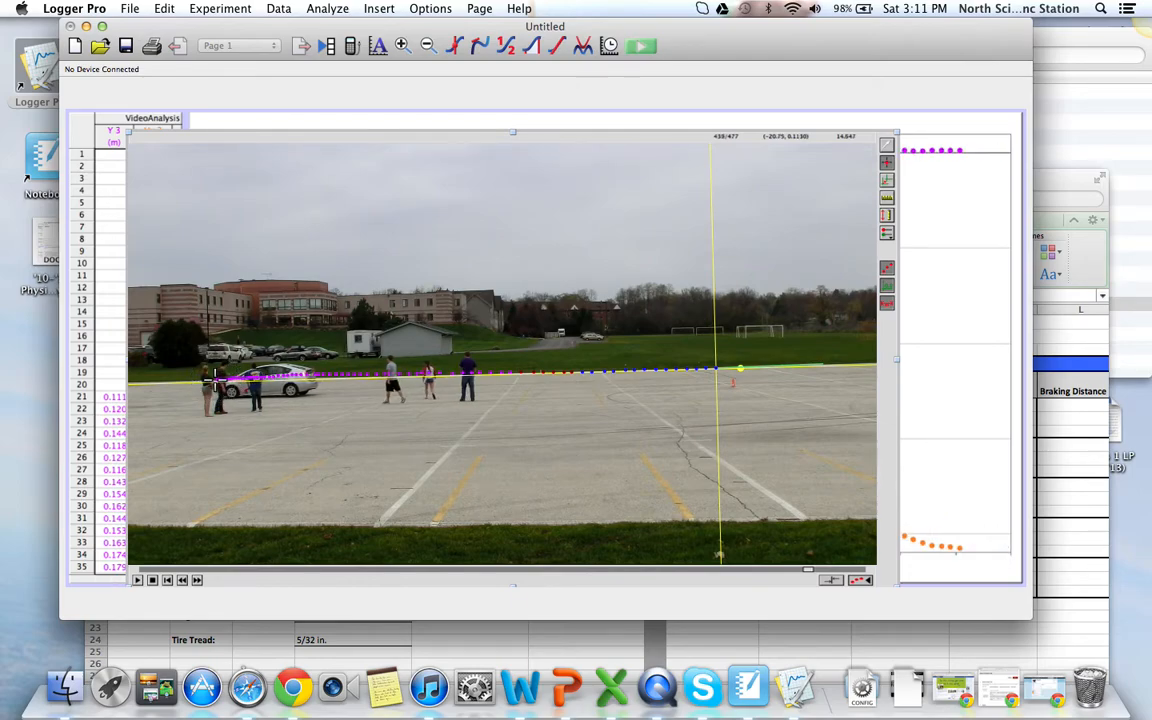
click(214, 378)
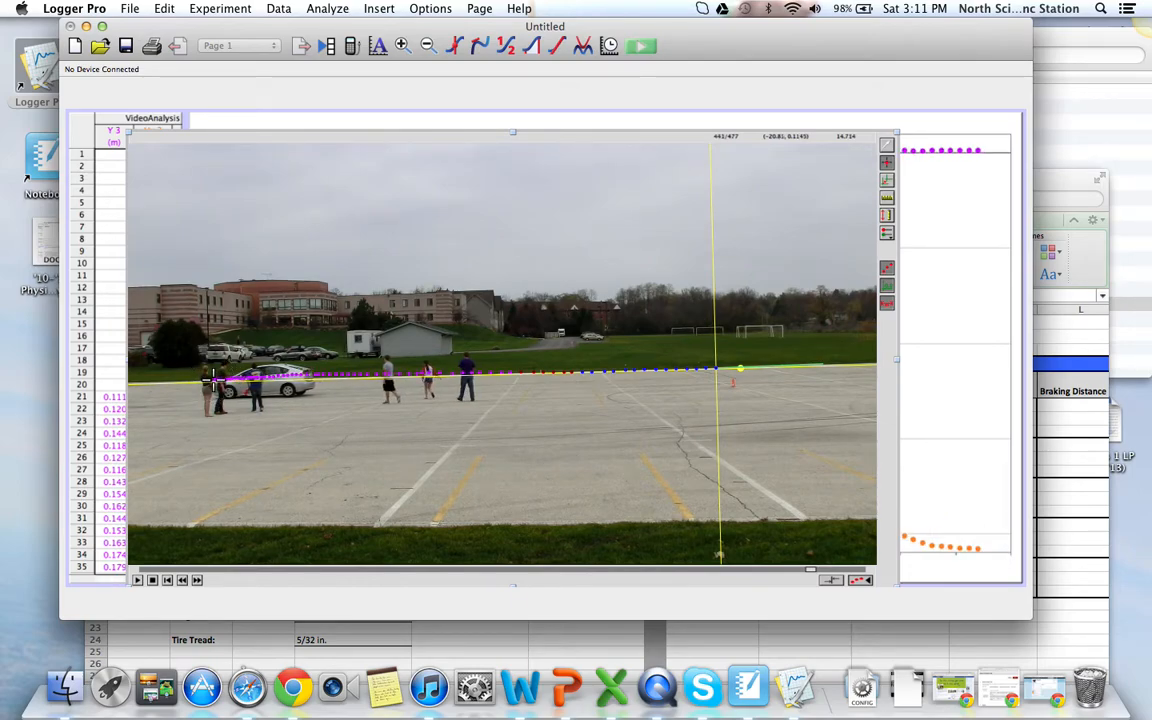
click(212, 377)
click(207, 378)
click(207, 377)
click(206, 379)
click(207, 378)
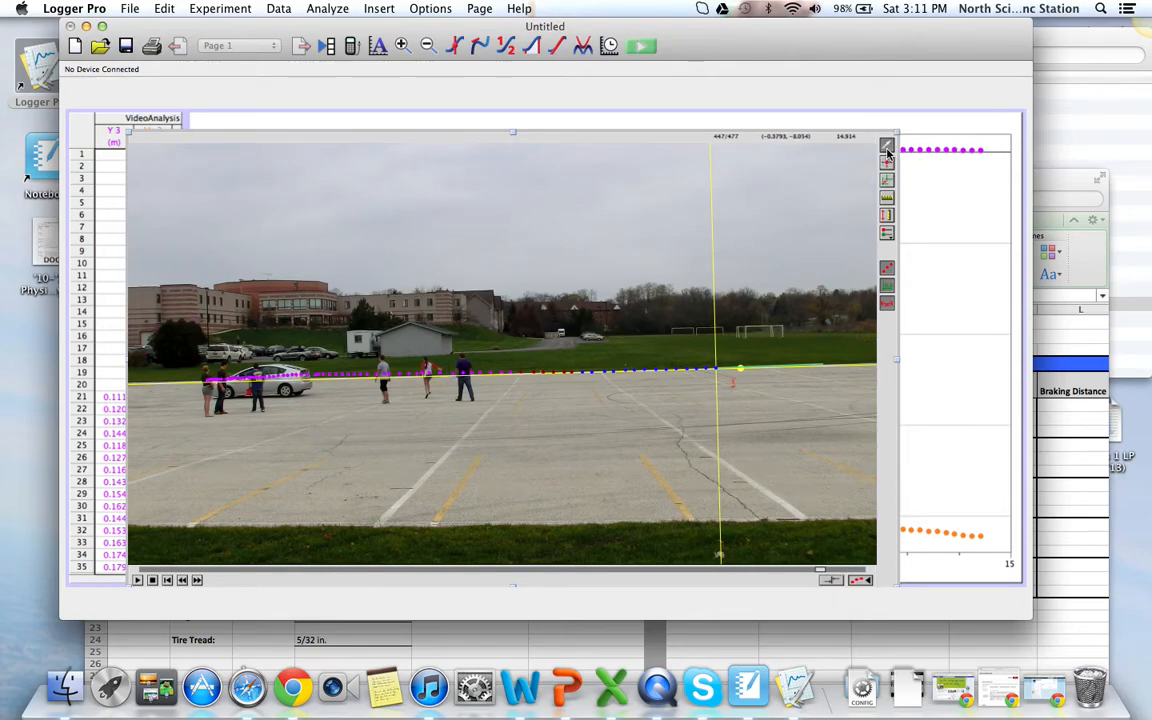
Return the movie to frame 362, where the car's front bumper reaches the coordinate origin
click(689, 575)
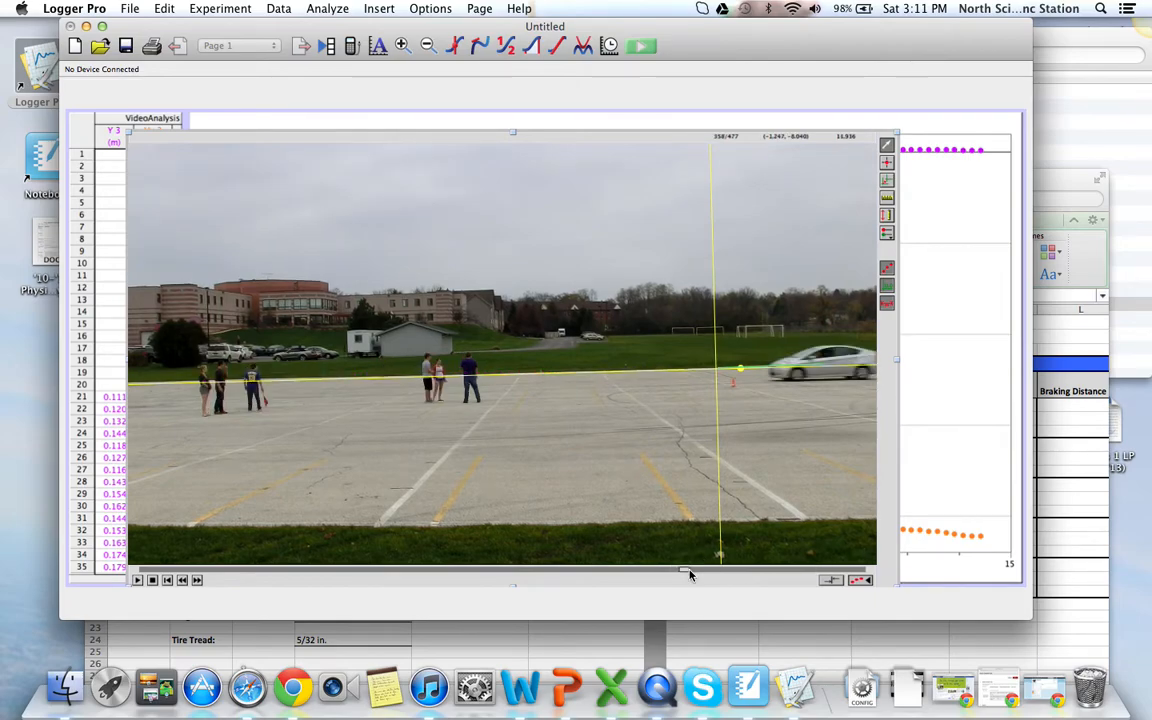
double_click(198, 582)
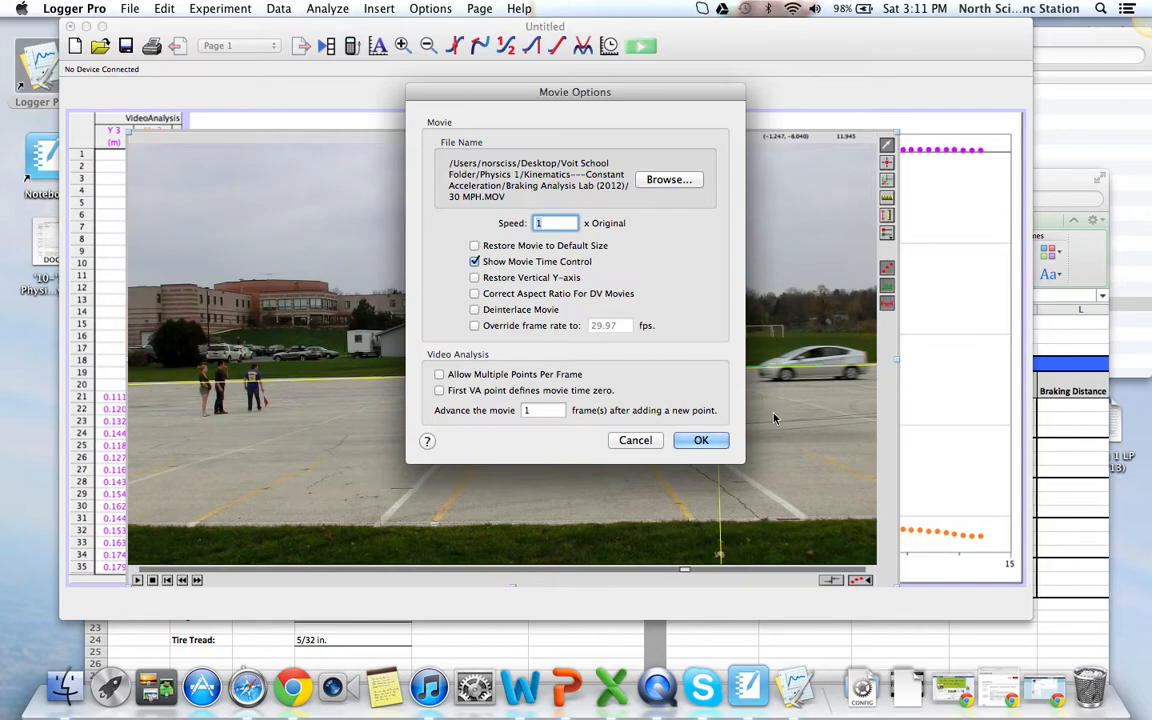
click(634, 441)
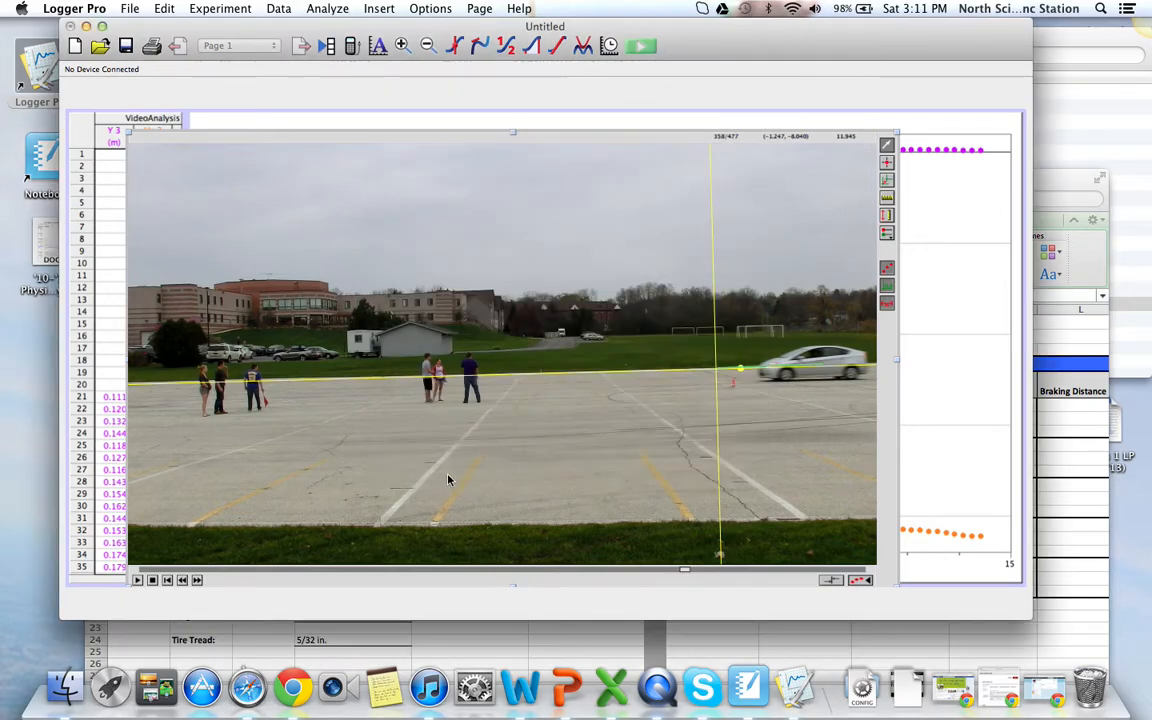
double_click(197, 582)
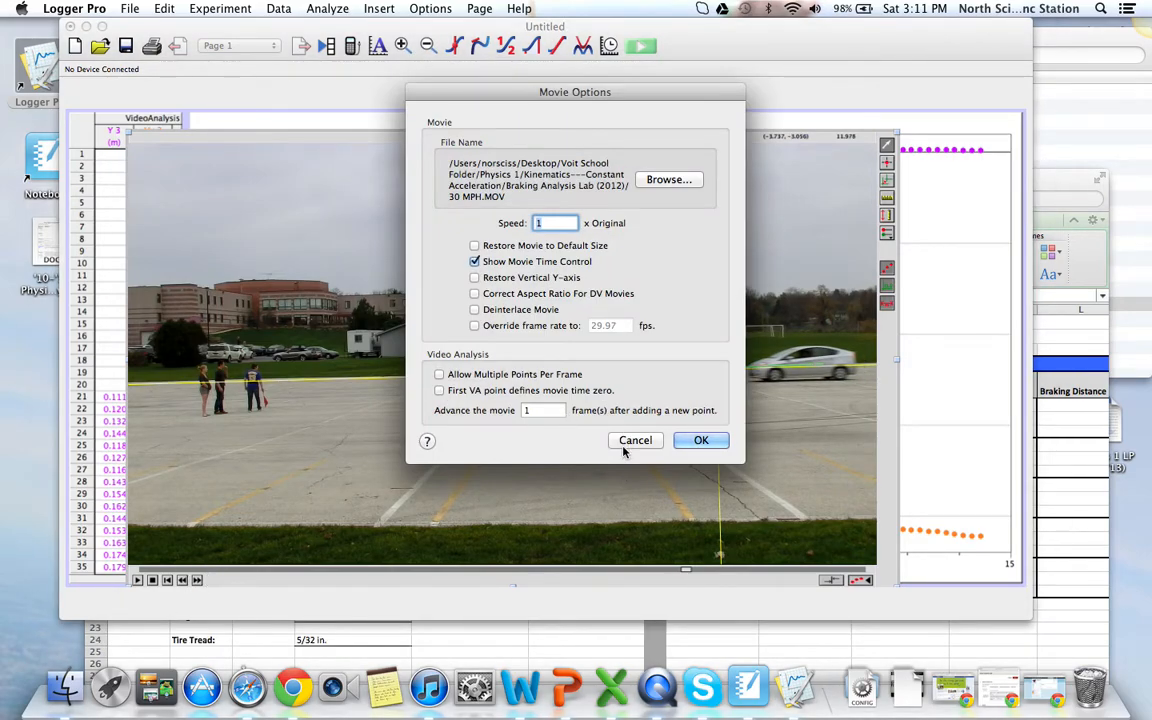
click(632, 441)
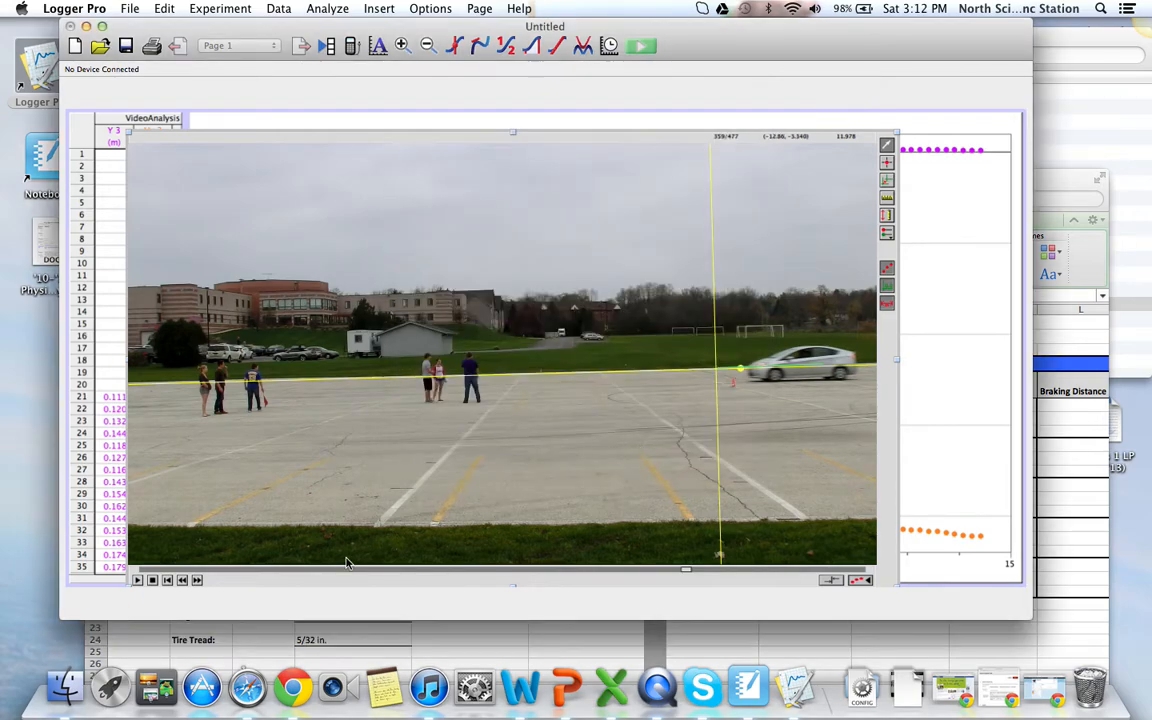
double_click(198, 581)
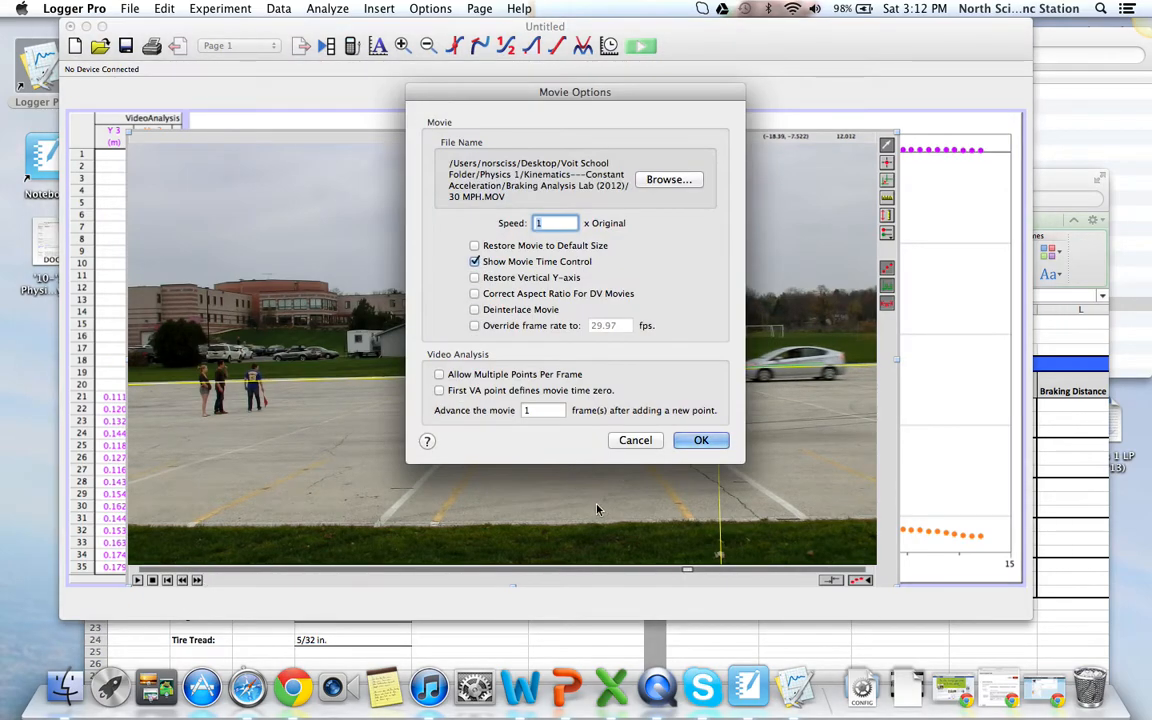
click(650, 440)
click(198, 588)
click(198, 588)
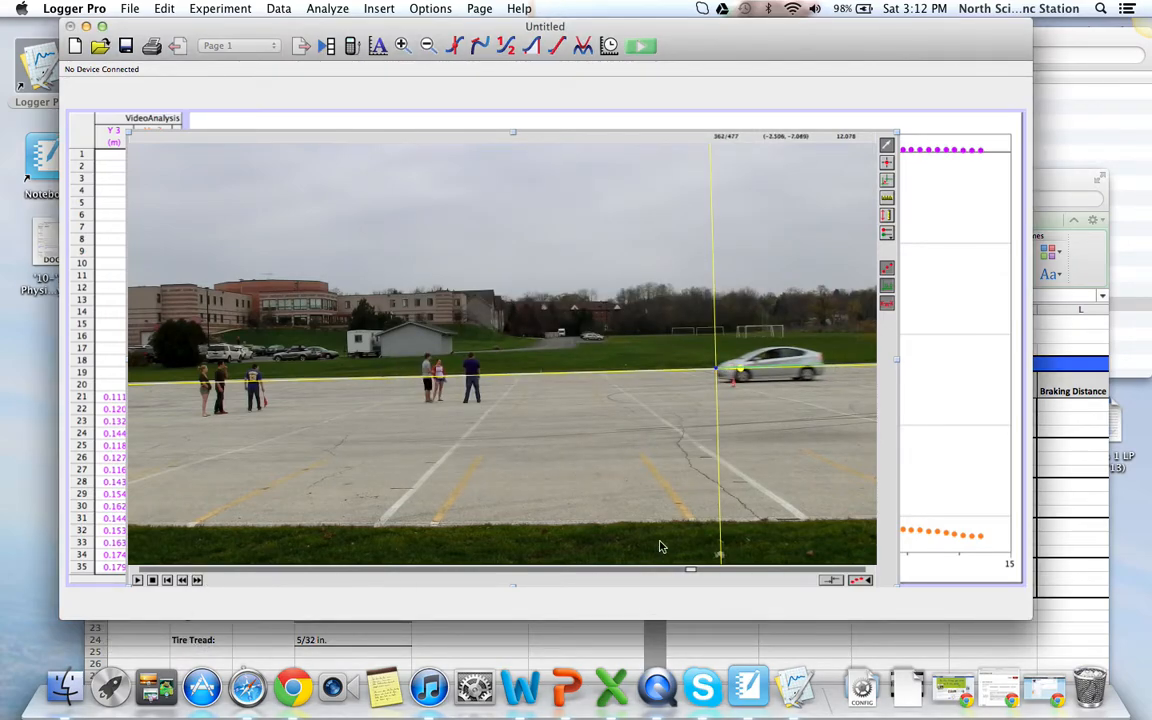
Synchronize the movie with the VideoAnalysis data so the current frame has graph time 0 s, and bring the graph in front of the movie
click(828, 582)
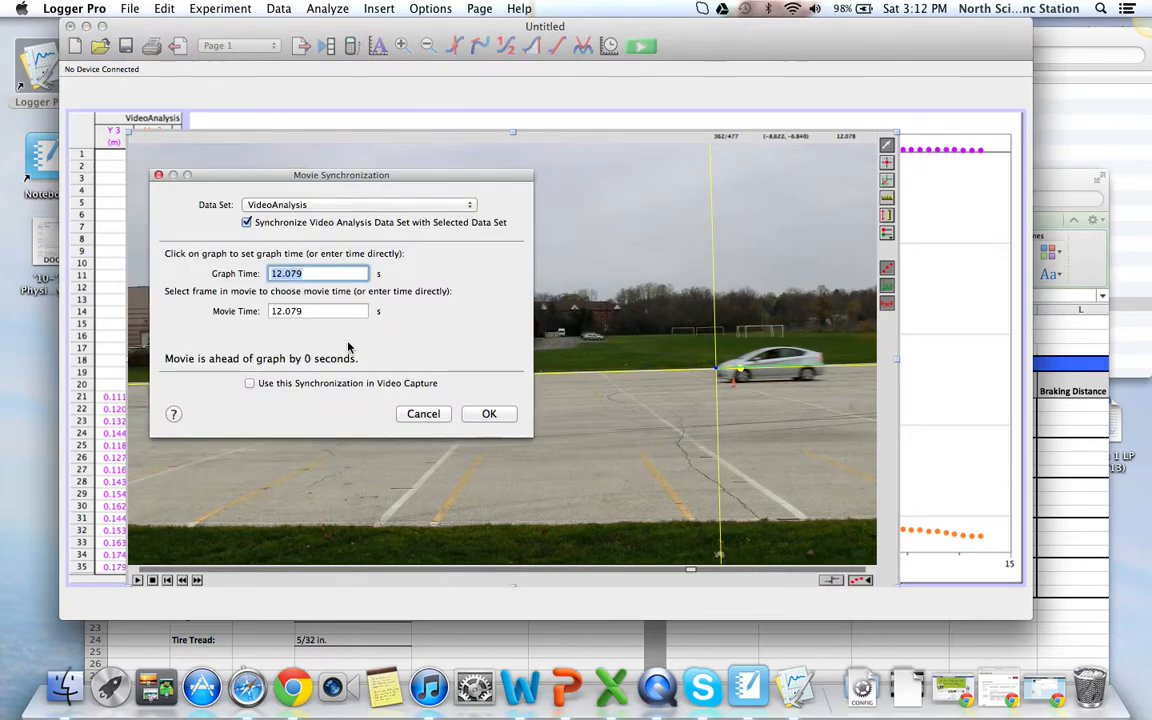
text(0)
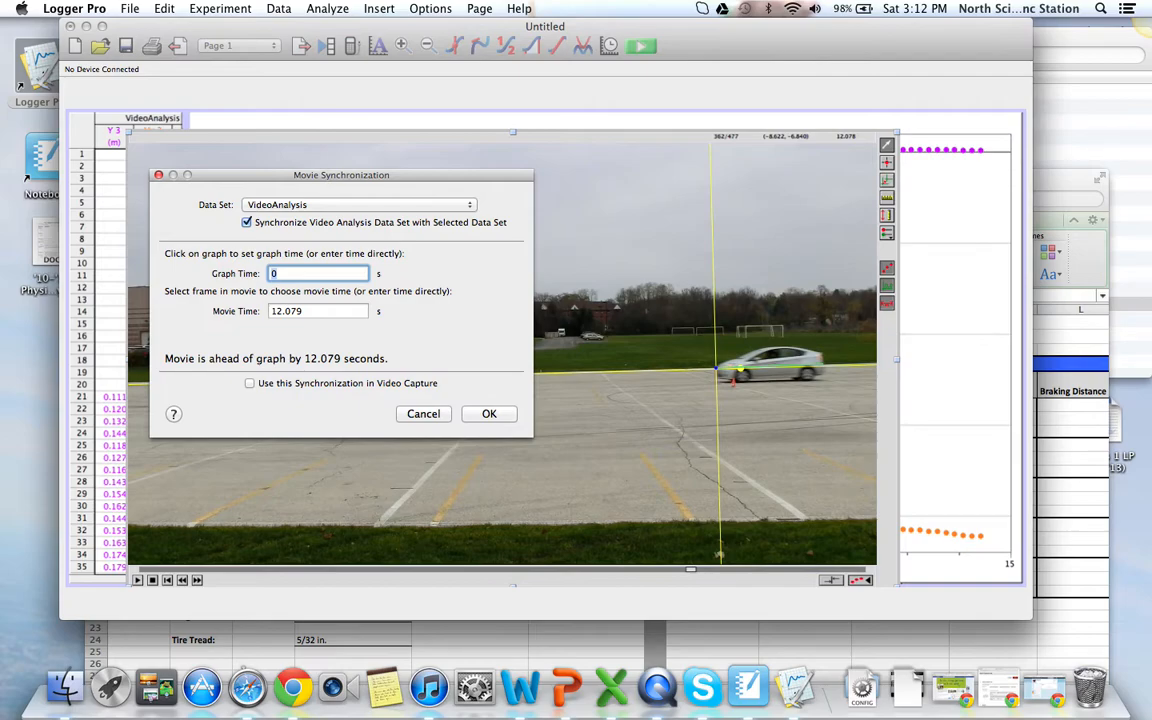
click(489, 414)
click(977, 355)
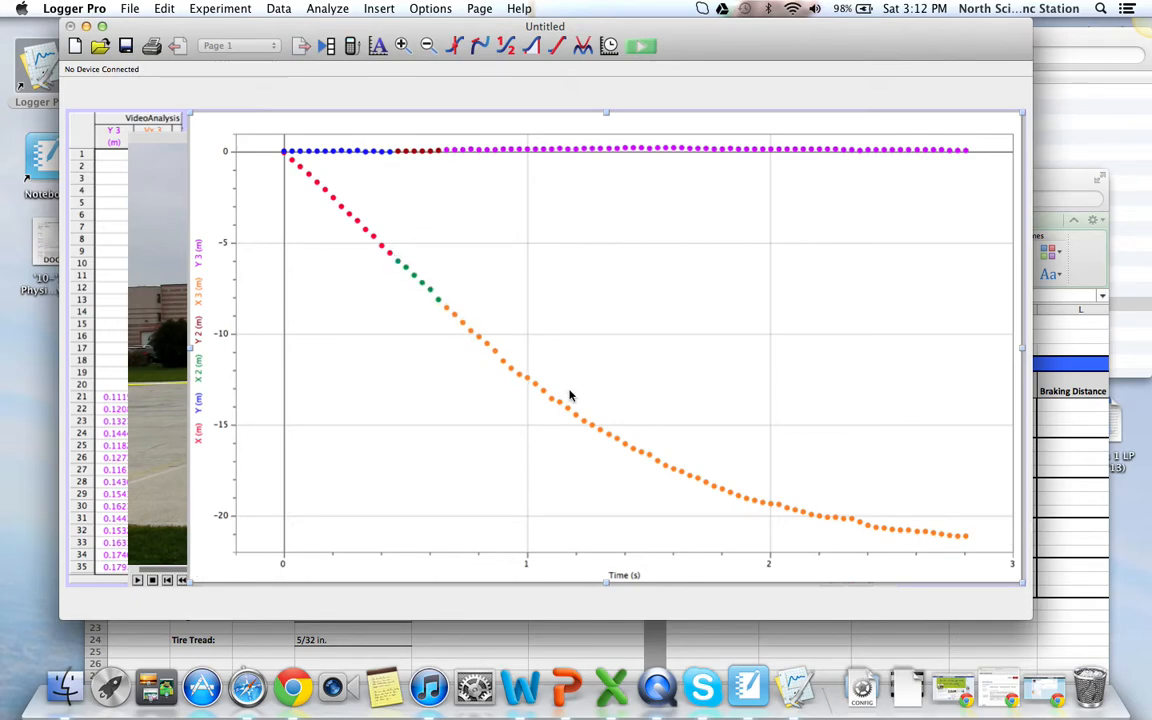
Rename the X column of the first point series as "Position (Constant v)"
click(114, 146)
key(Right)
key(Right)
key(Right)
key(Right)
double_click(141, 128)
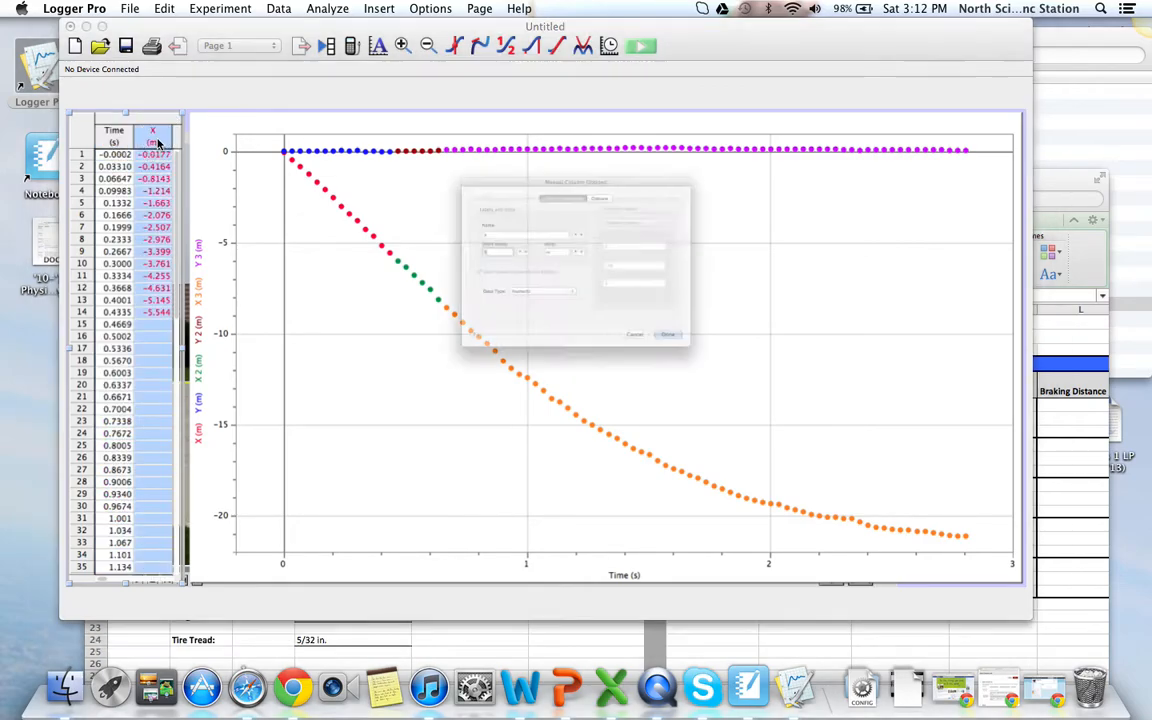
click(362, 208)
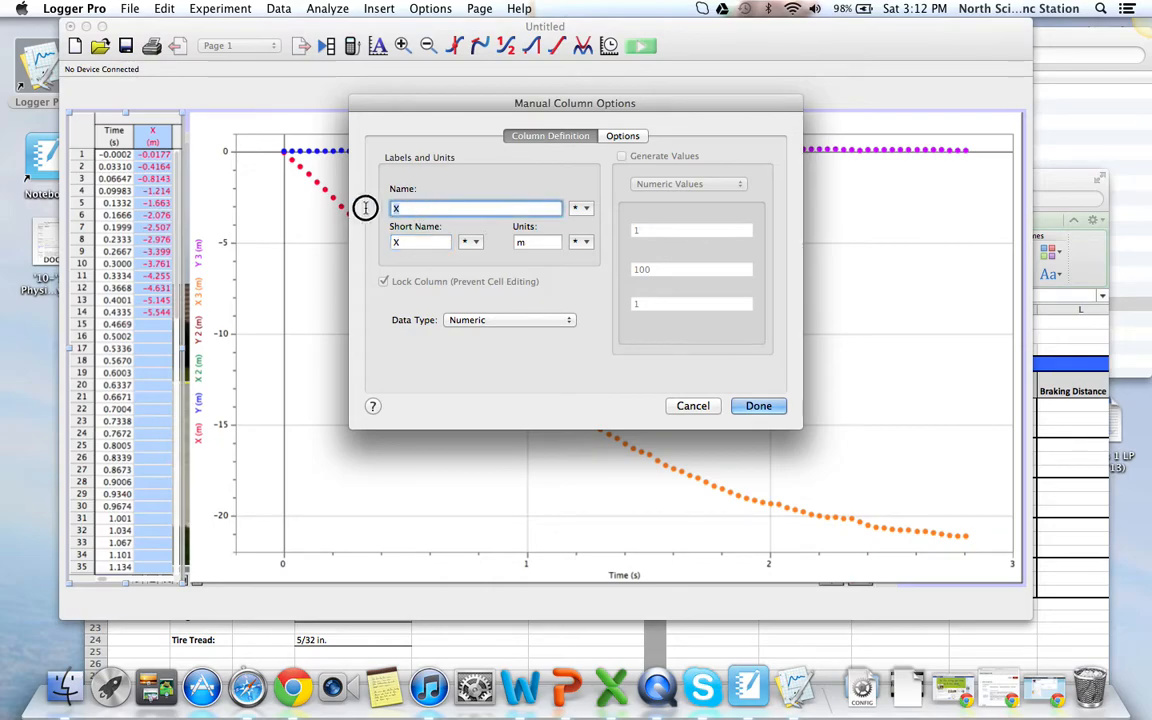
text(Position (Constant v))
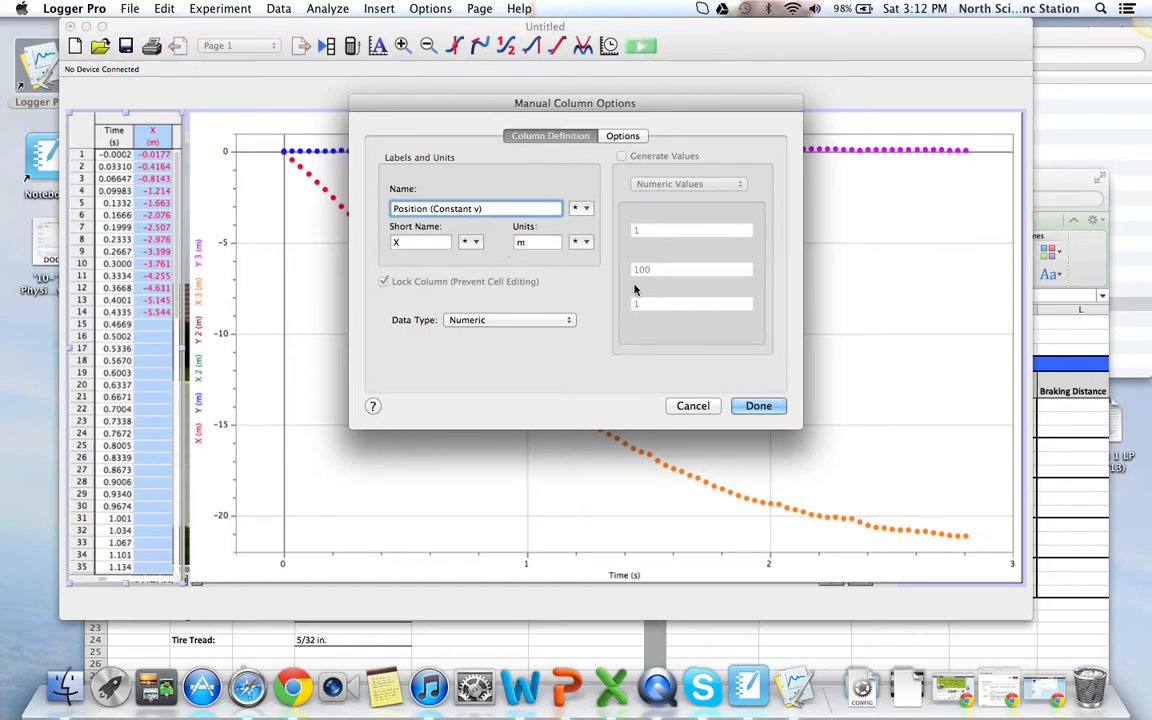
click(757, 405)
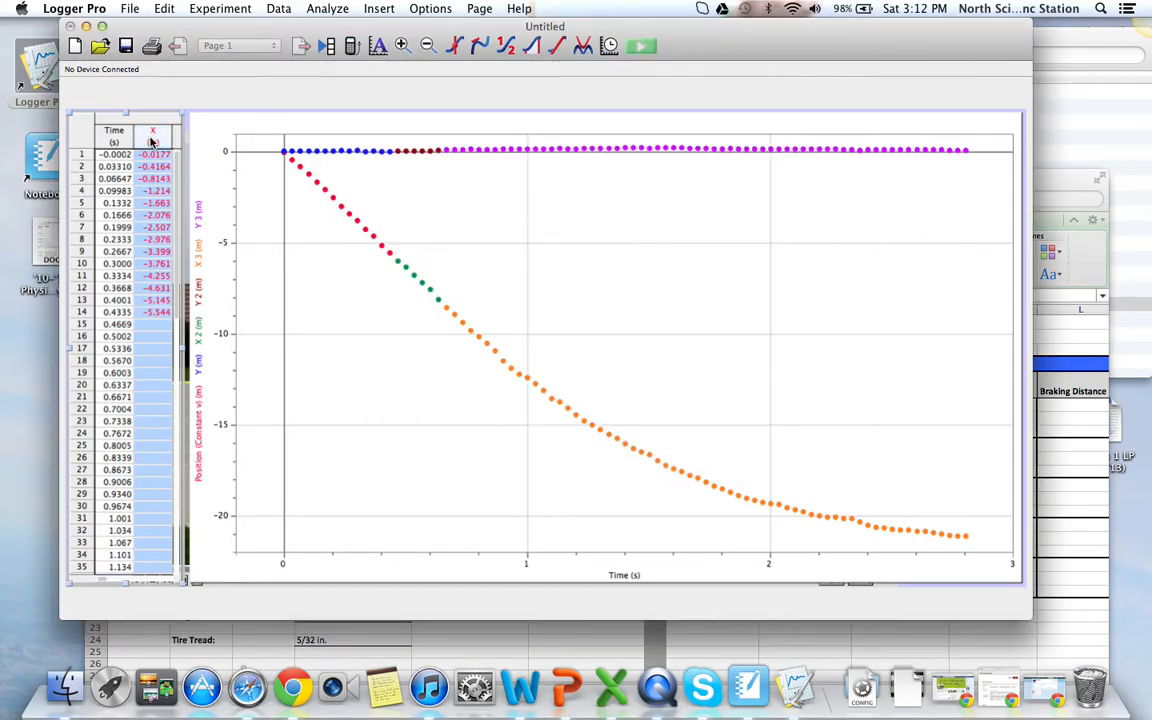
Rename the X Velocity column of the first point series as "Velocity (Constant v)"
scroll(151, 141, right, 2)
double_click(151, 141)
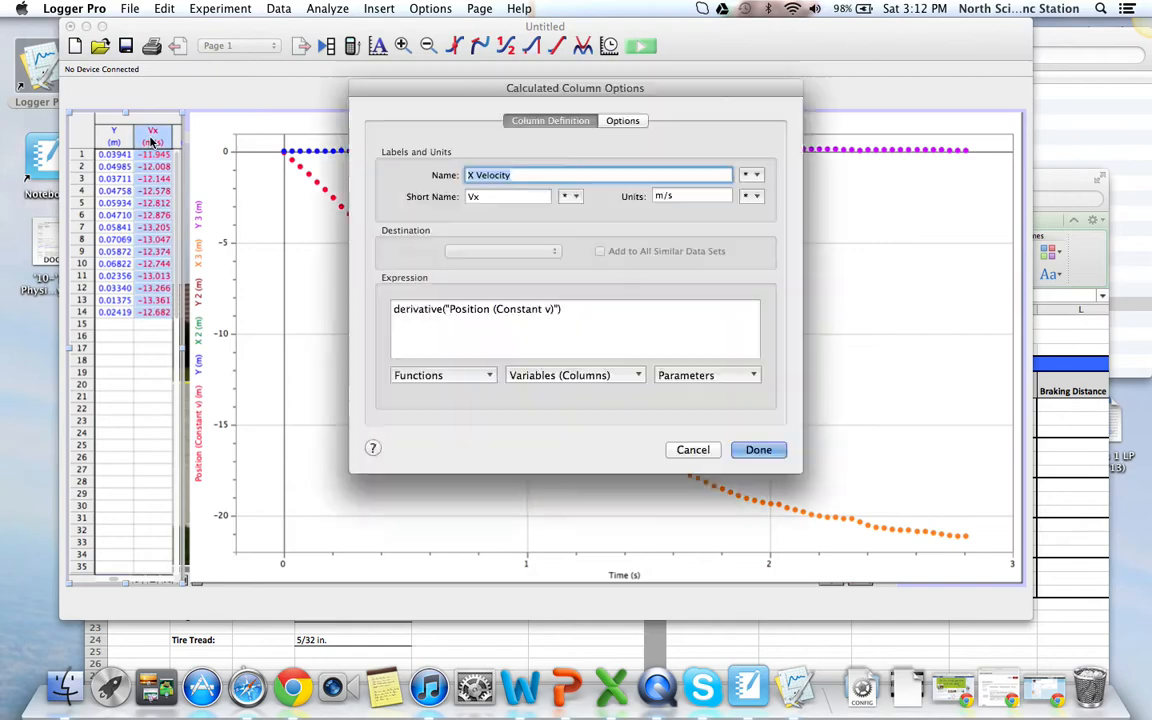
text(Veloc)
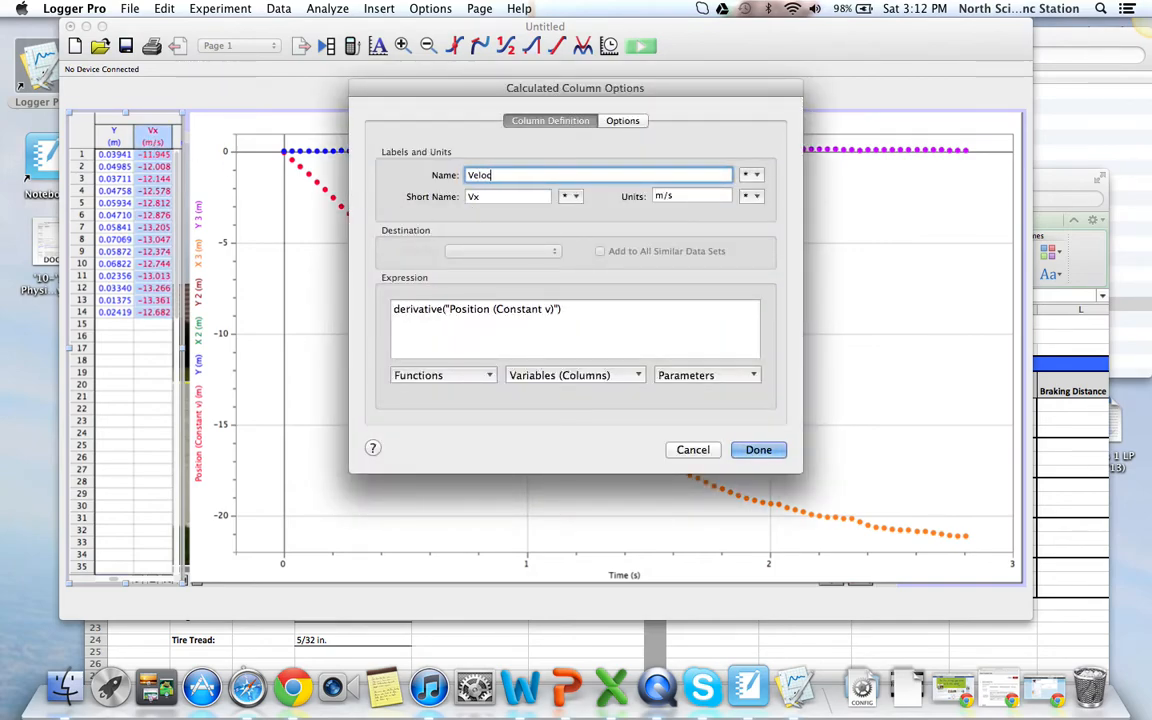
text(ity (Constant v))
key(Return)
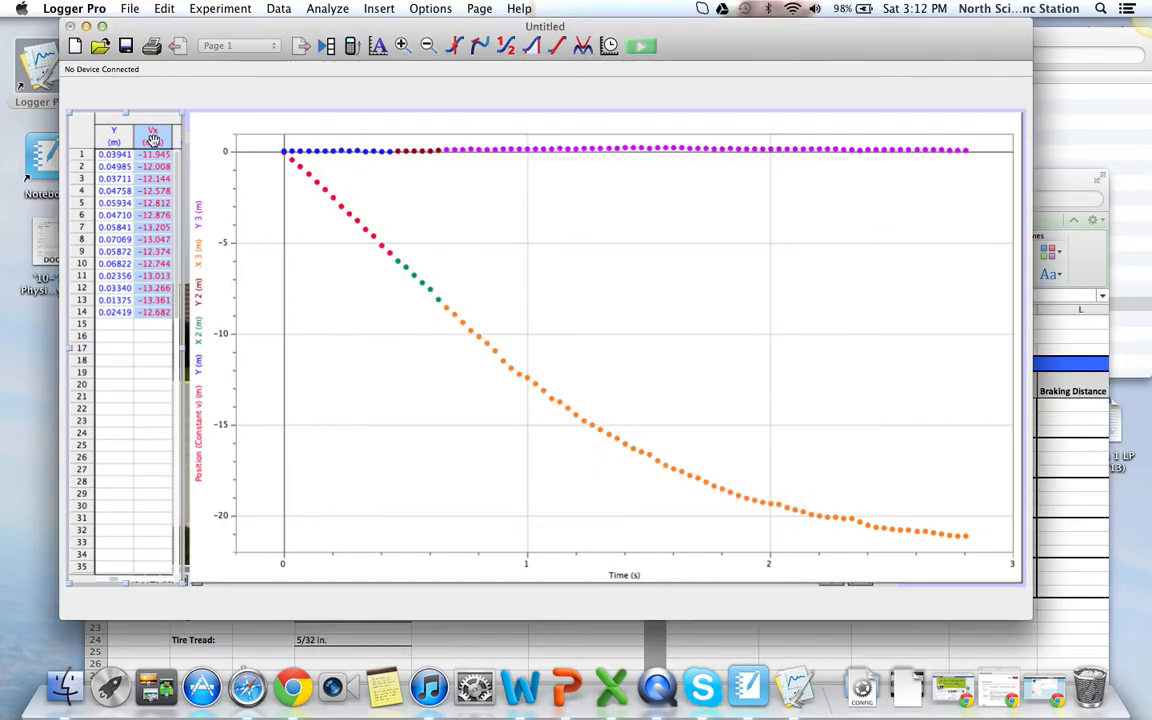
Rename the X 2 column as "Position (Reaction Time)"
scroll(148, 136, right, 2)
scroll(148, 136, right, 2)
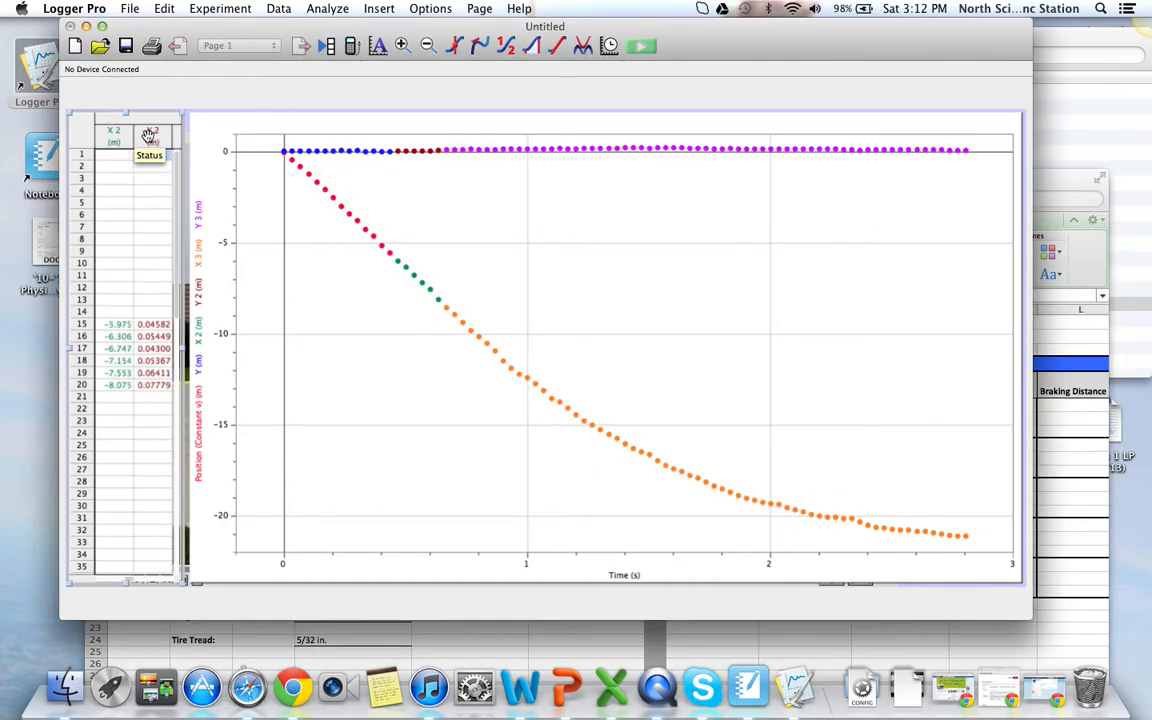
double_click(115, 138)
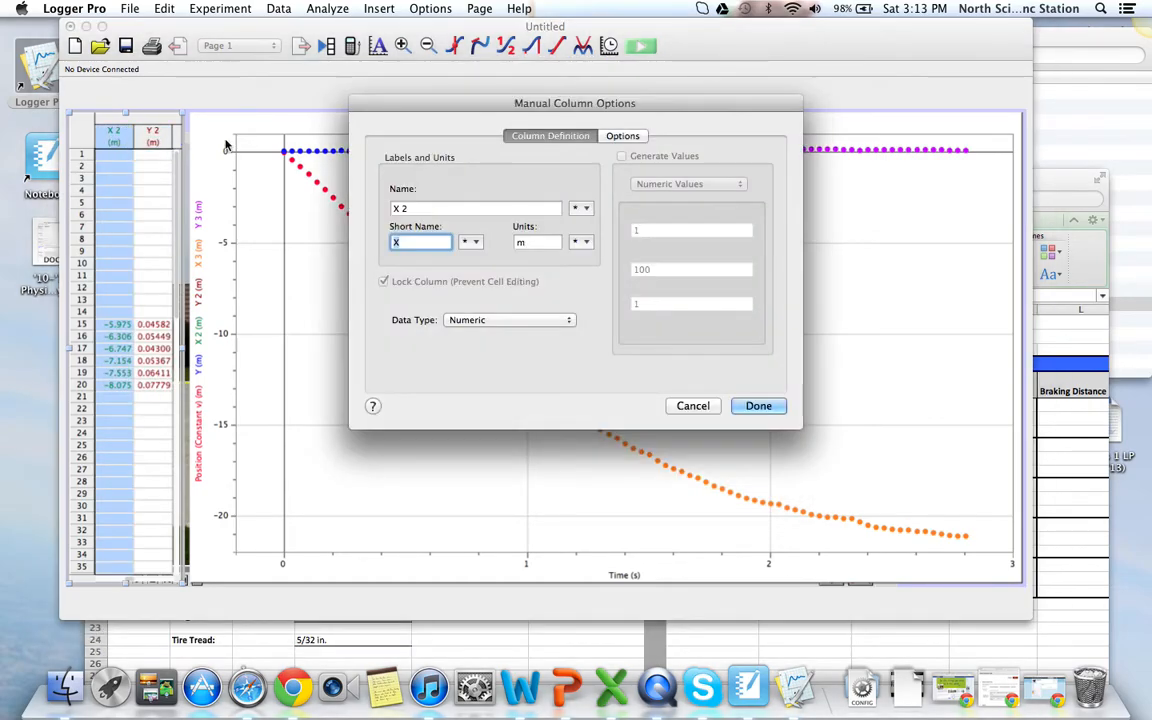
click(392, 208)
text(Po)
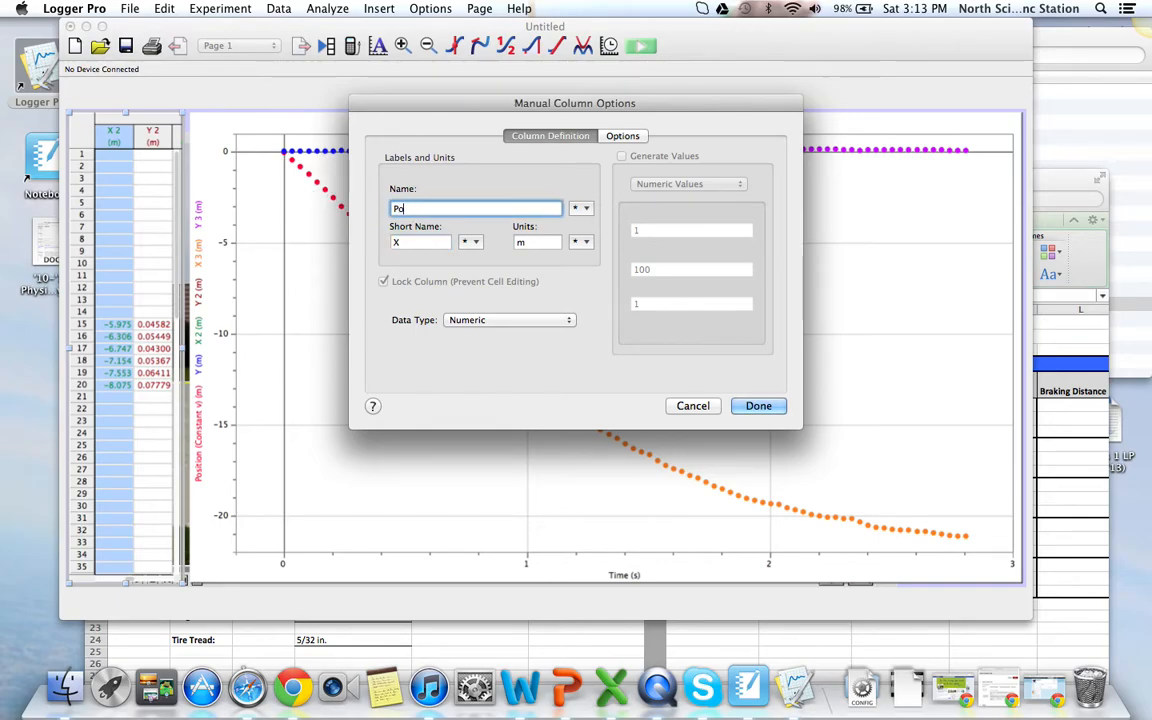
text(sition (Reaction Time))
key(Return)
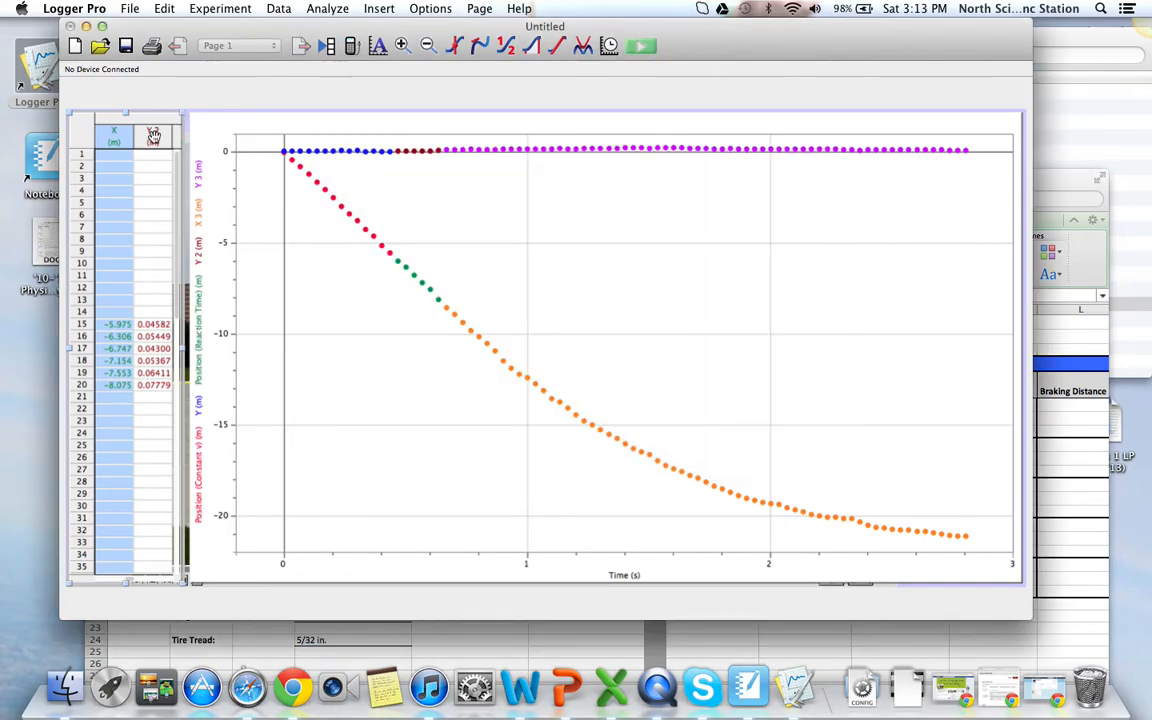
Rename the second point series' x-velocity column, Vx 2, as "Velocity (Reaction Time)"
click(153, 137)
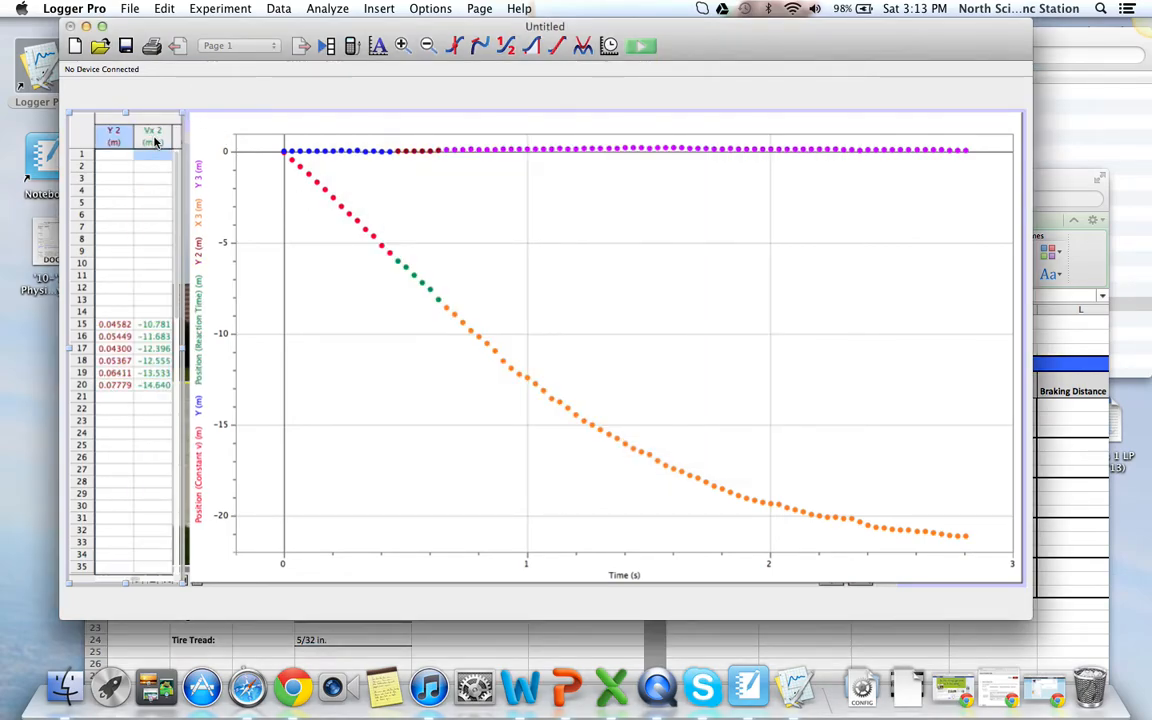
double_click(153, 135)
text(Vel)
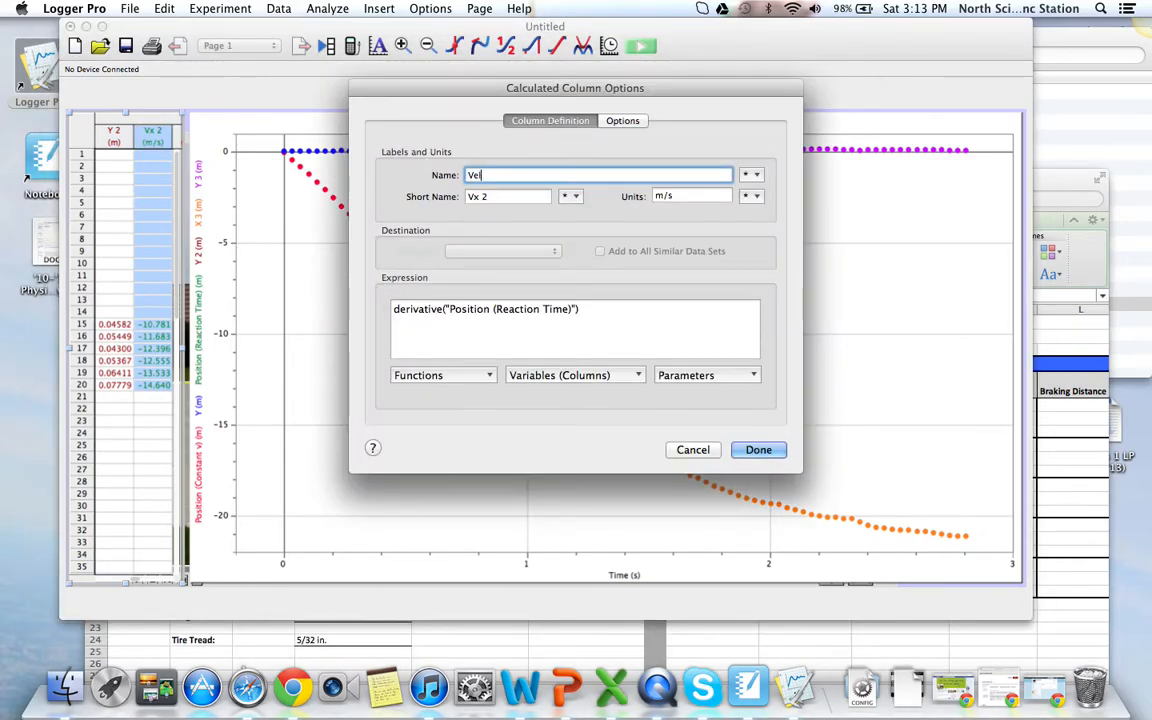
text(ocity (Reaction Time)
key(Return)
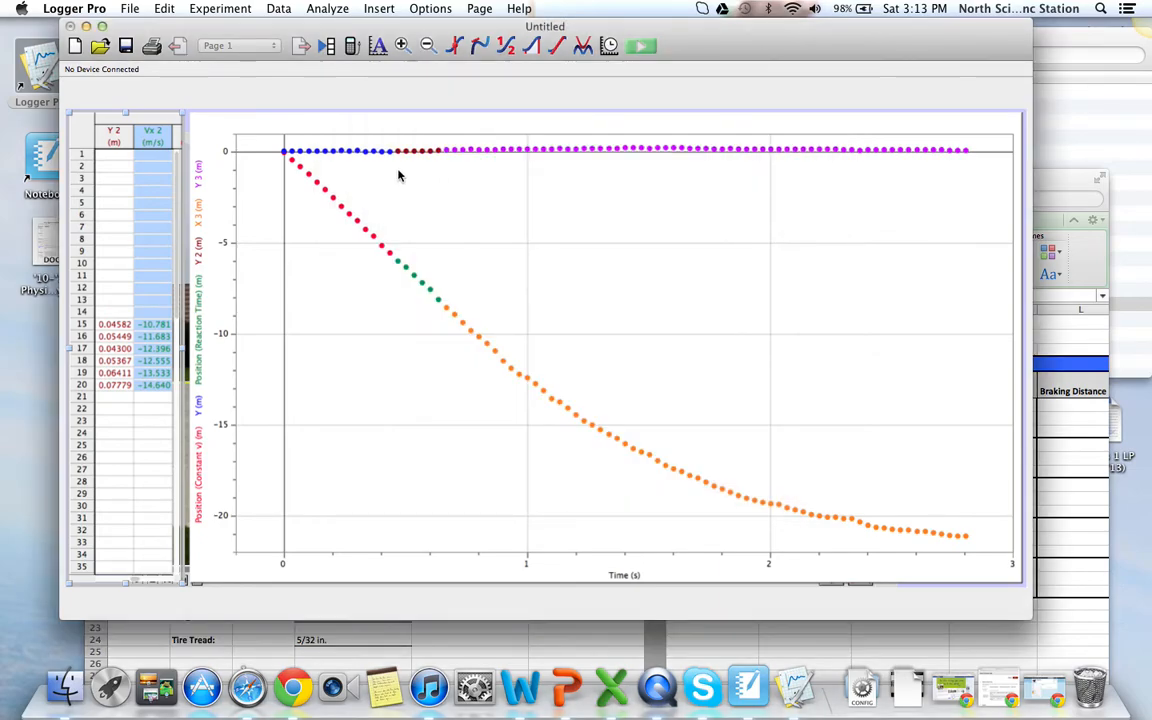
Rename the X 3 column as "Position (Braking Time)"
scroll(153, 140, right, 3)
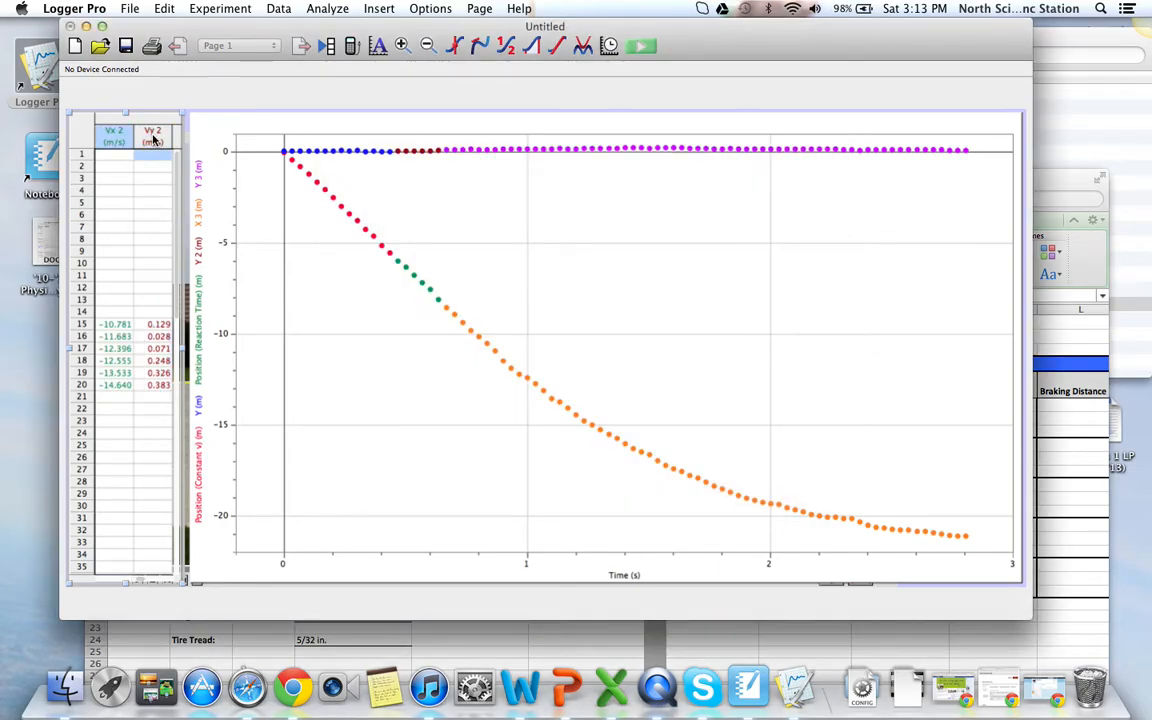
double_click(153, 140)
drag(424, 209, 361, 211)
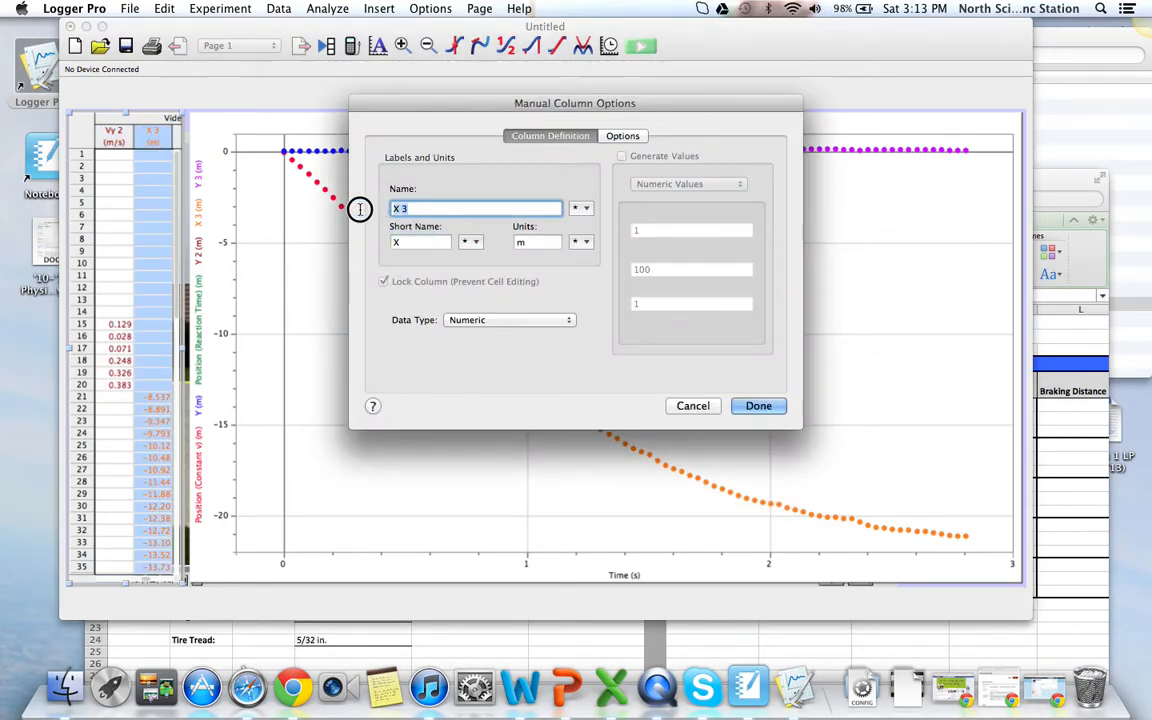
text(Positi)
key(BackSpace)
key(BackSpace)
text(ition (Braking Time))
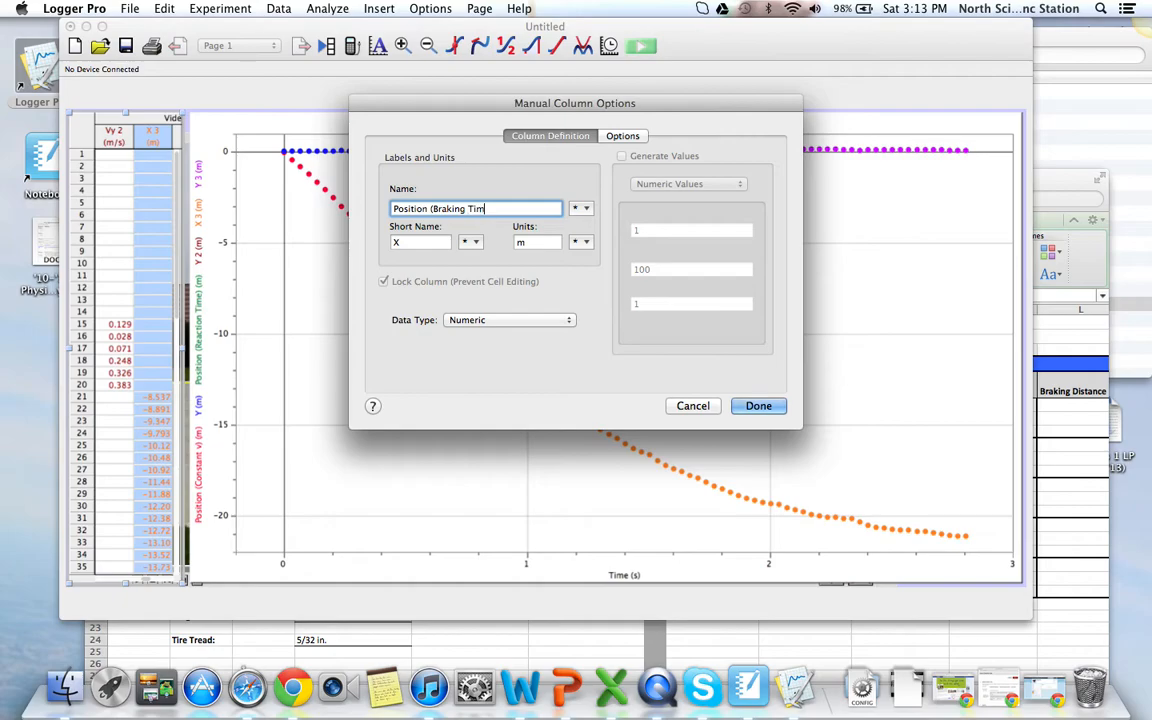
key(Return)
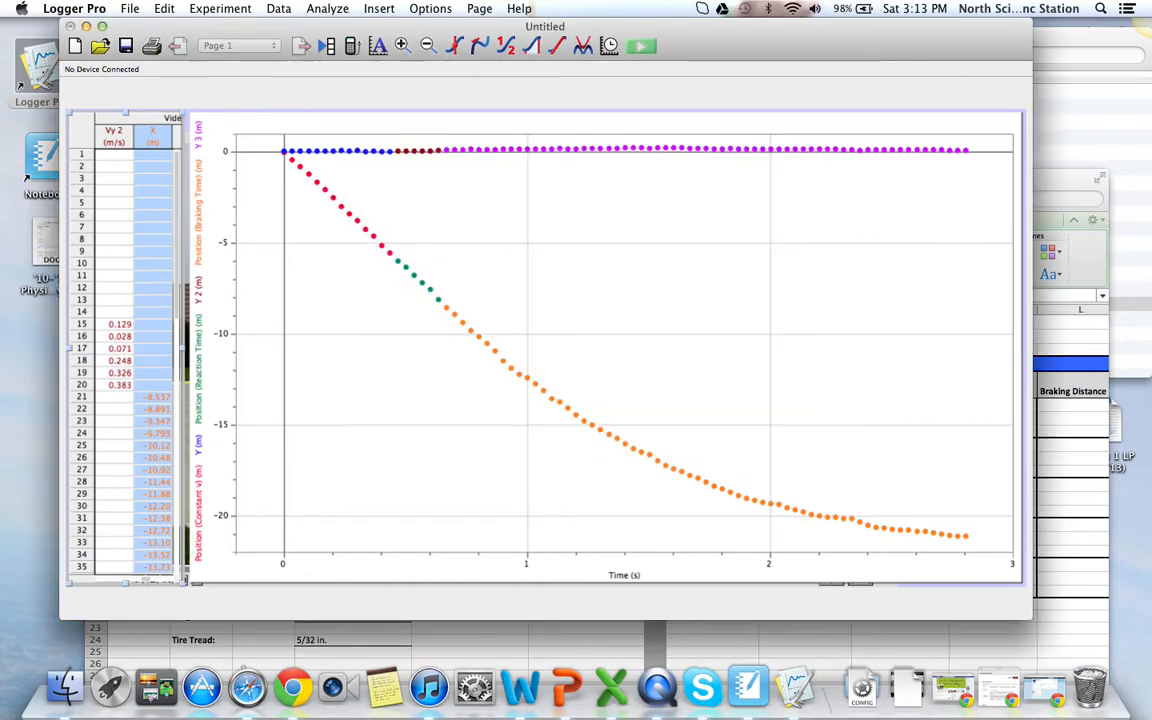
Rename the X Velocity 3 column as "Velocity (Braking Time)"
scroll(150, 143, right, 5)
double_click(155, 143)
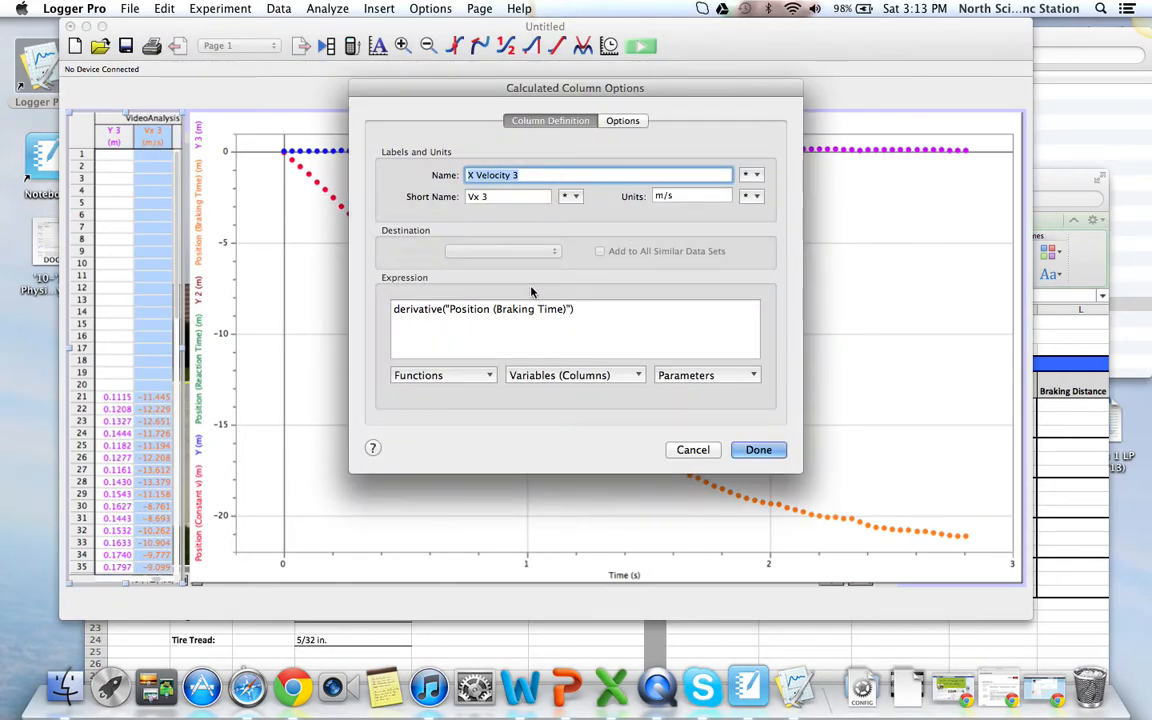
text(Velocity ()
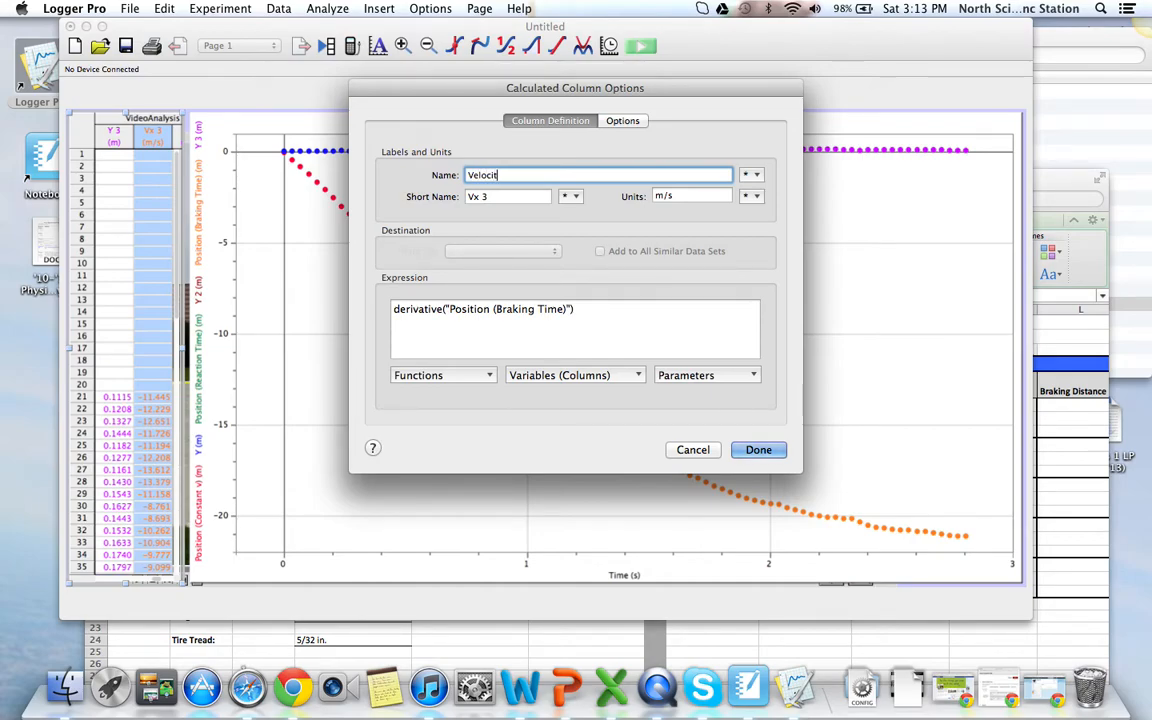
text(ing Time))
key(Return)
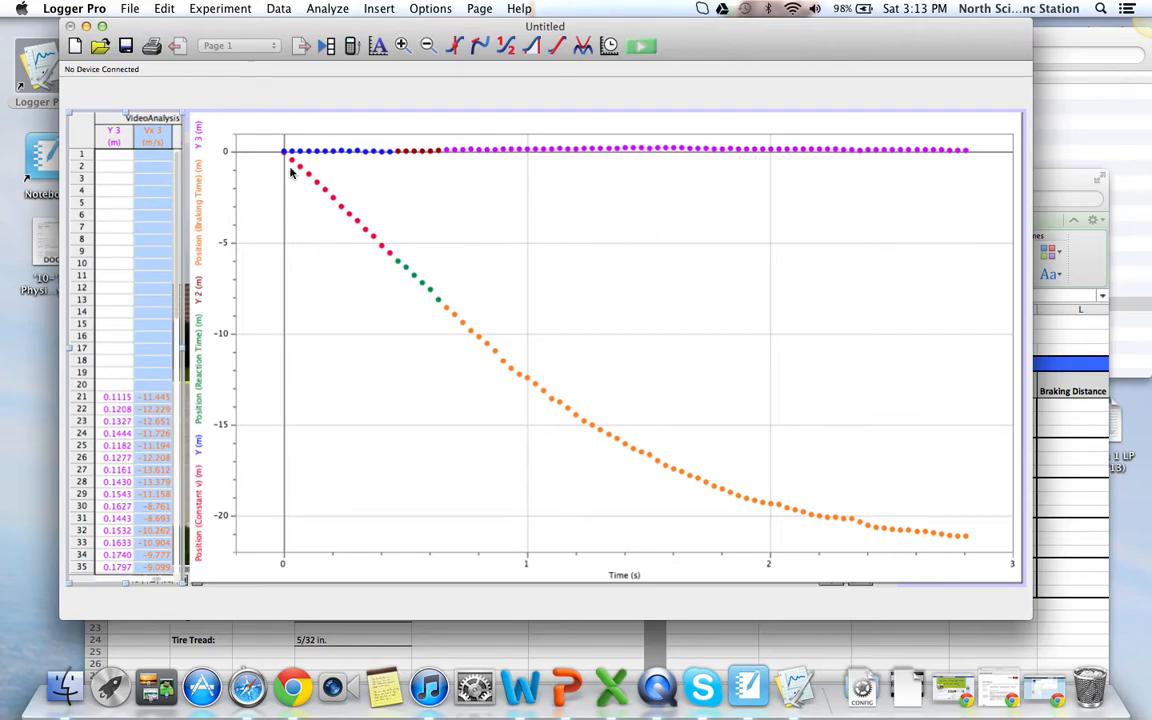
Delete the large graph covering the video on page 1 and add a blank page titled "Position vs. Time" after it
click(257, 138)
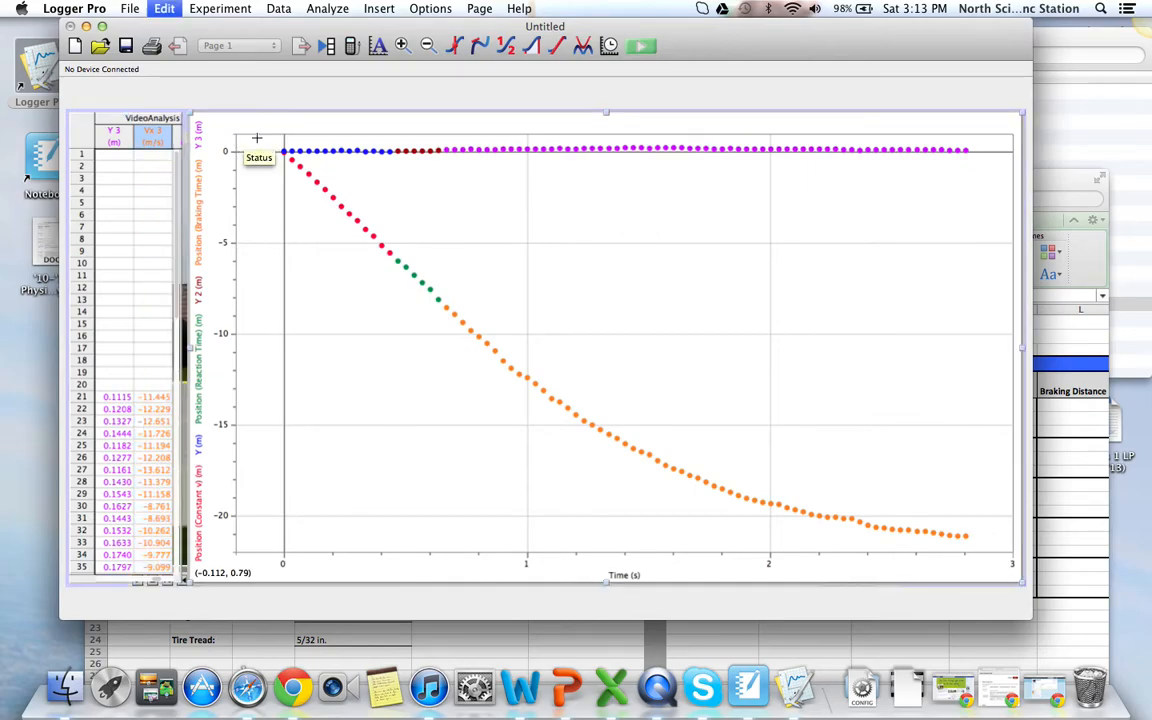
key(Delete)
click(379, 8)
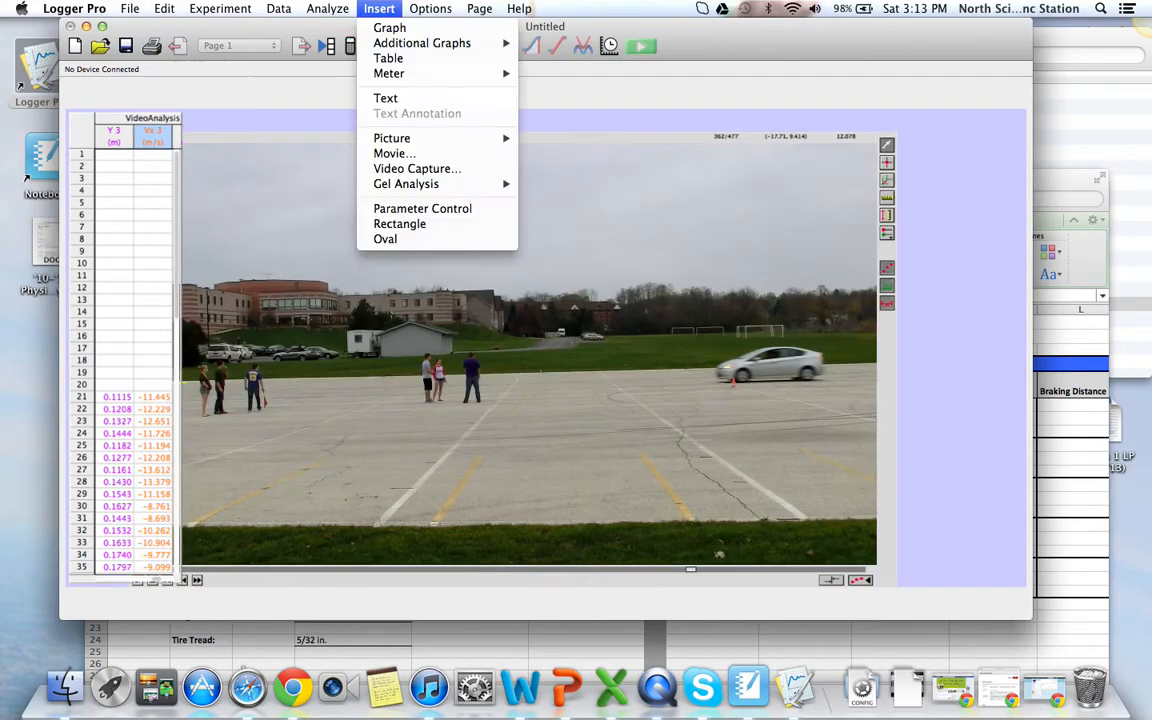
mouse_move(497, 6)
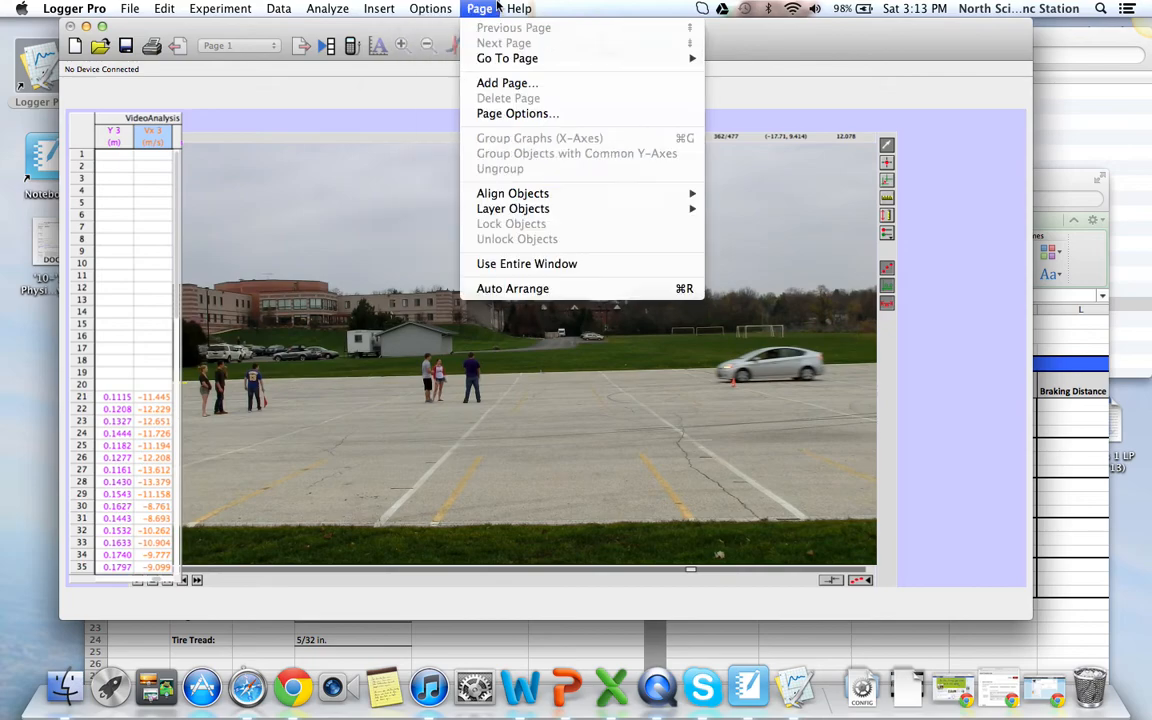
click(505, 83)
text(Position vs. Time)
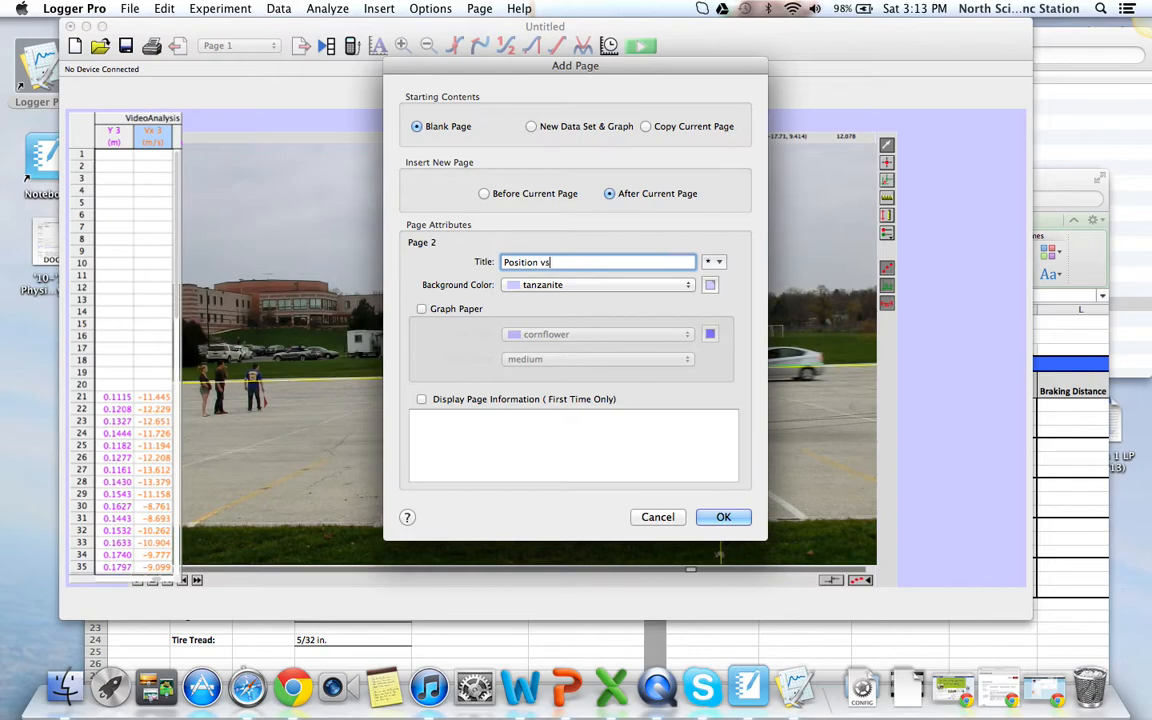
key(Return)
Insert a graph on the Position vs. Time page and enlarge it to fill most of the page
click(327, 8)
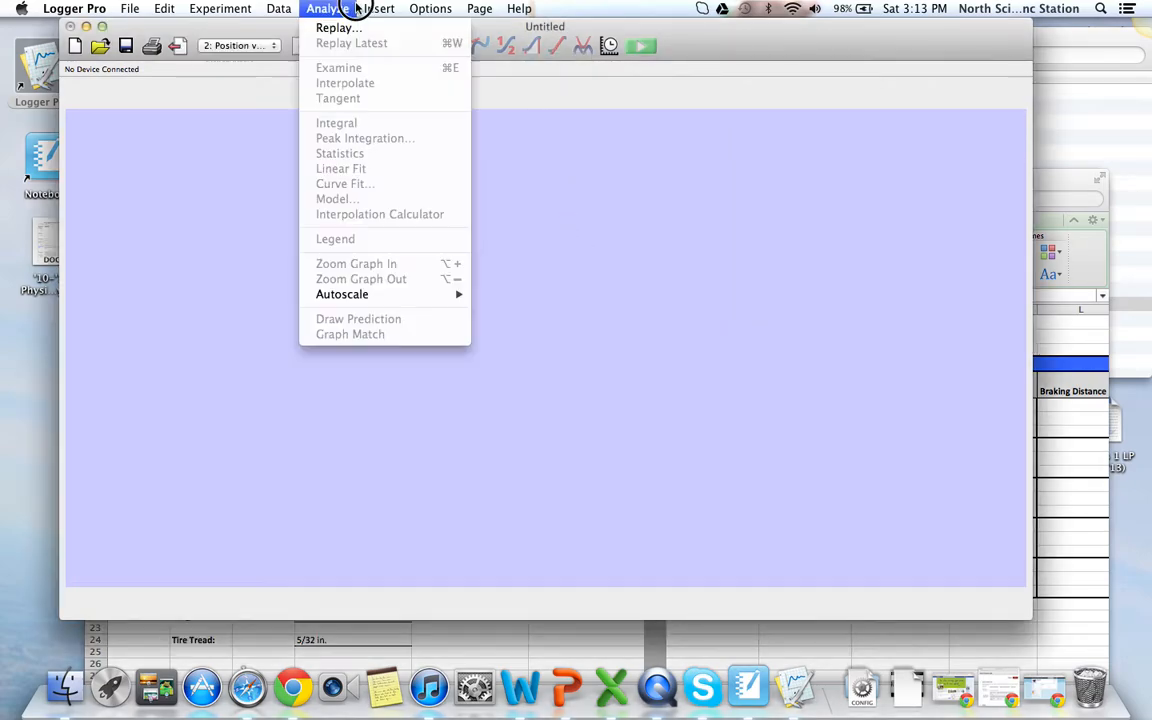
mouse_move(379, 8)
click(388, 29)
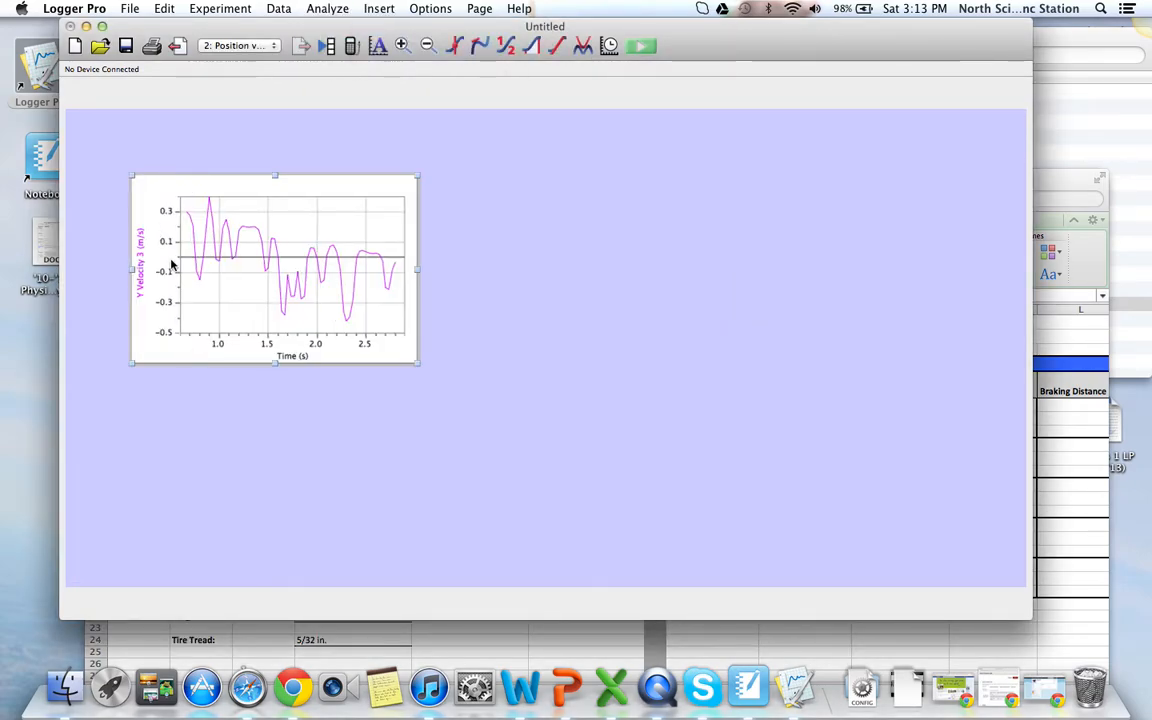
drag(417, 363, 736, 583)
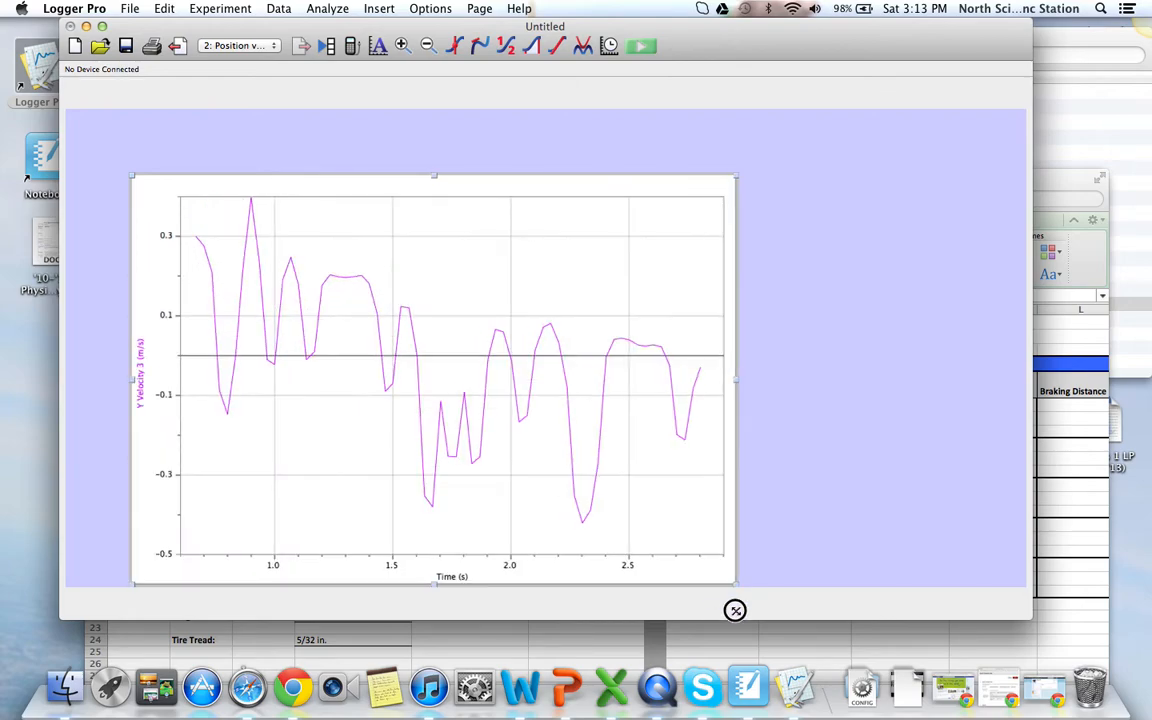
mouse_move(358, 382)
mouse_down()
mouse_move(278, 320)
mouse_move(291, 330)
mouse_up()
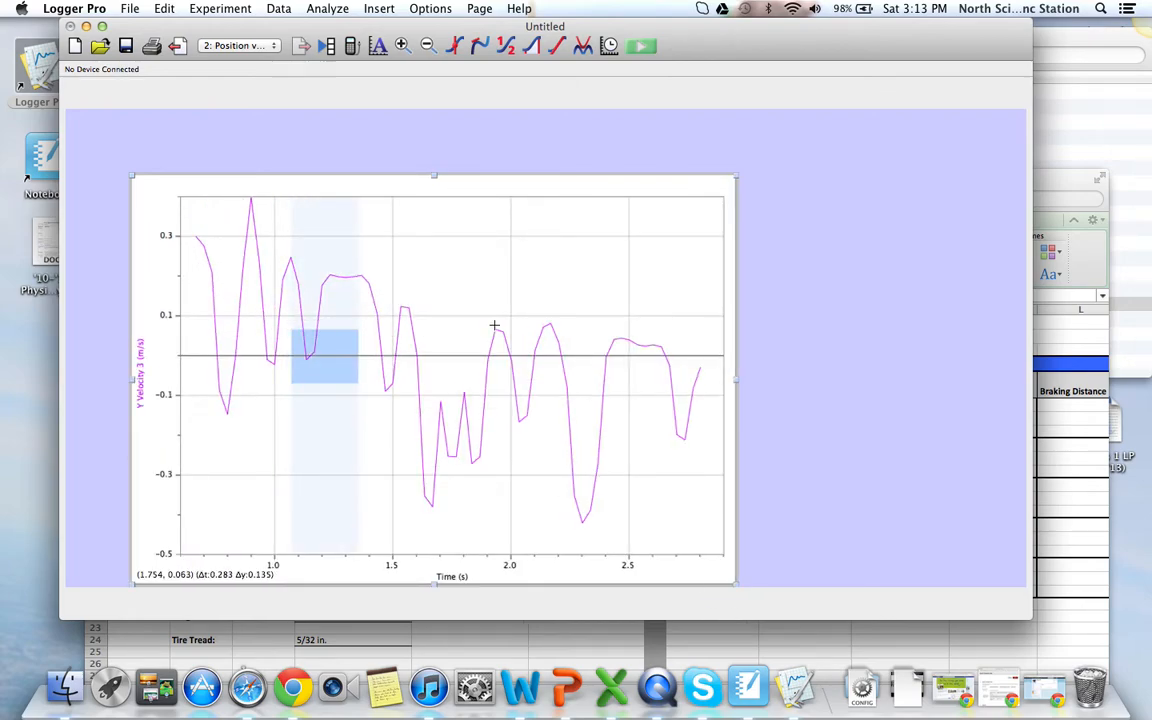
drag(736, 297, 685, 234)
drag(684, 520, 882, 604)
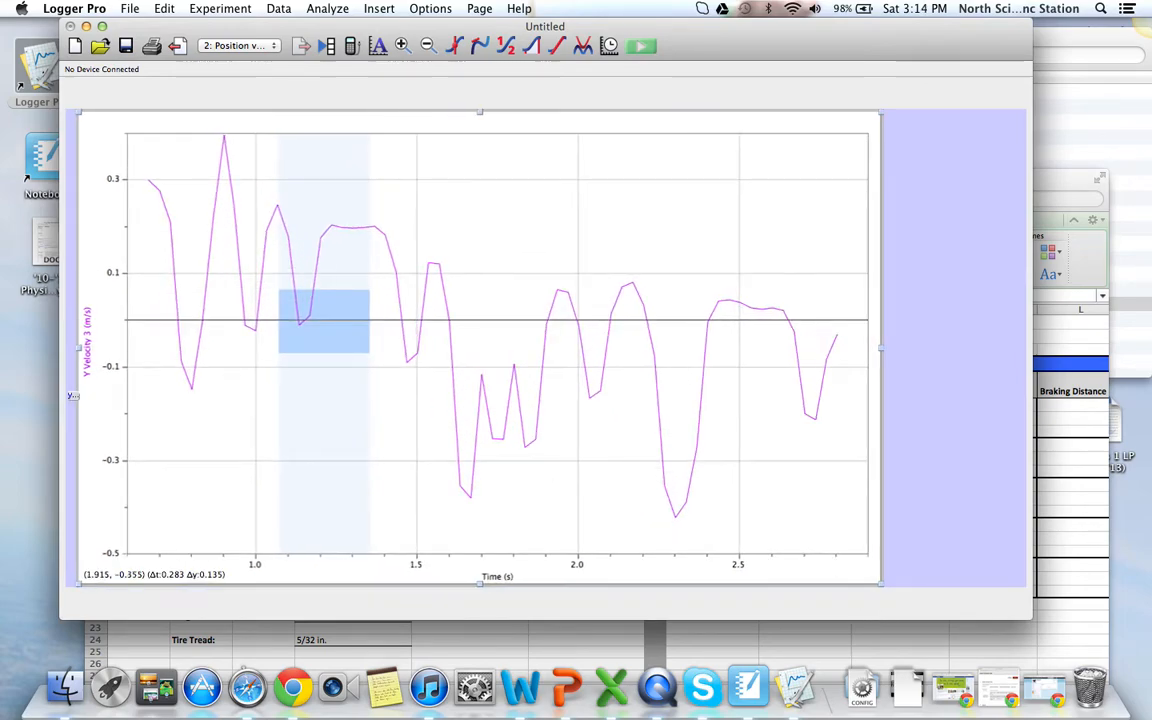
Plot Position (Constant v), Position (Reaction Time) and Position (Braking Time) on the graph's y-axis and remove Y Velocity 3
click(88, 348)
click(127, 568)
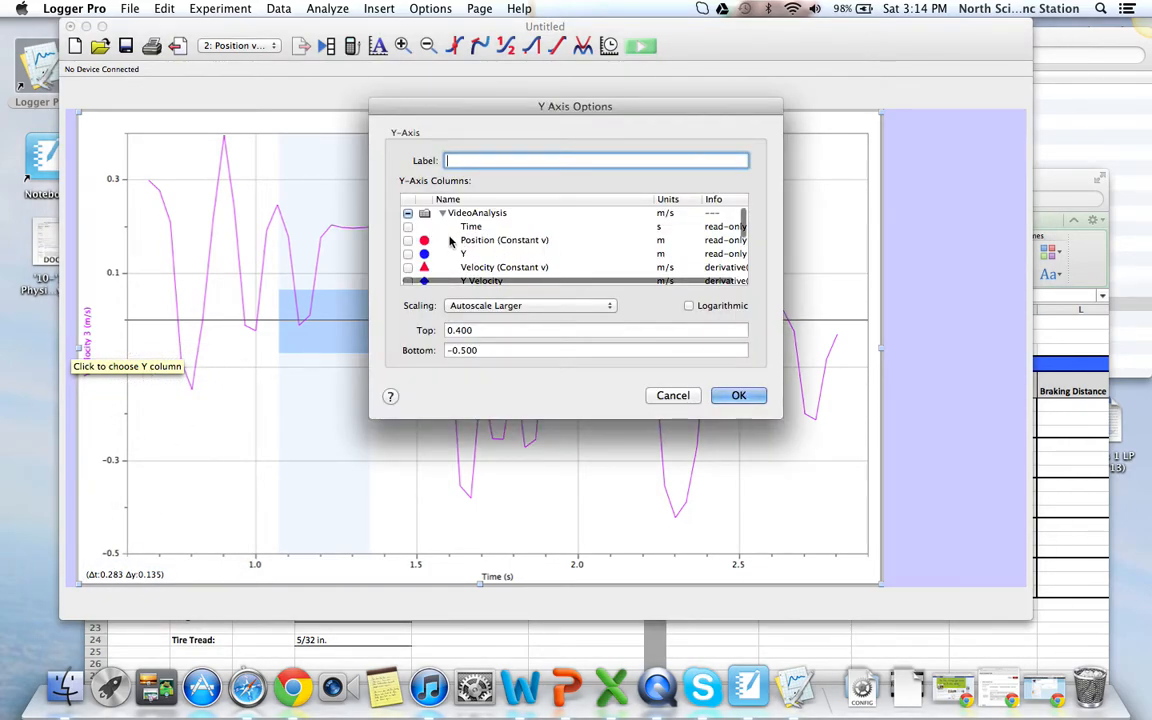
click(448, 242)
scroll(448, 248, down, 3)
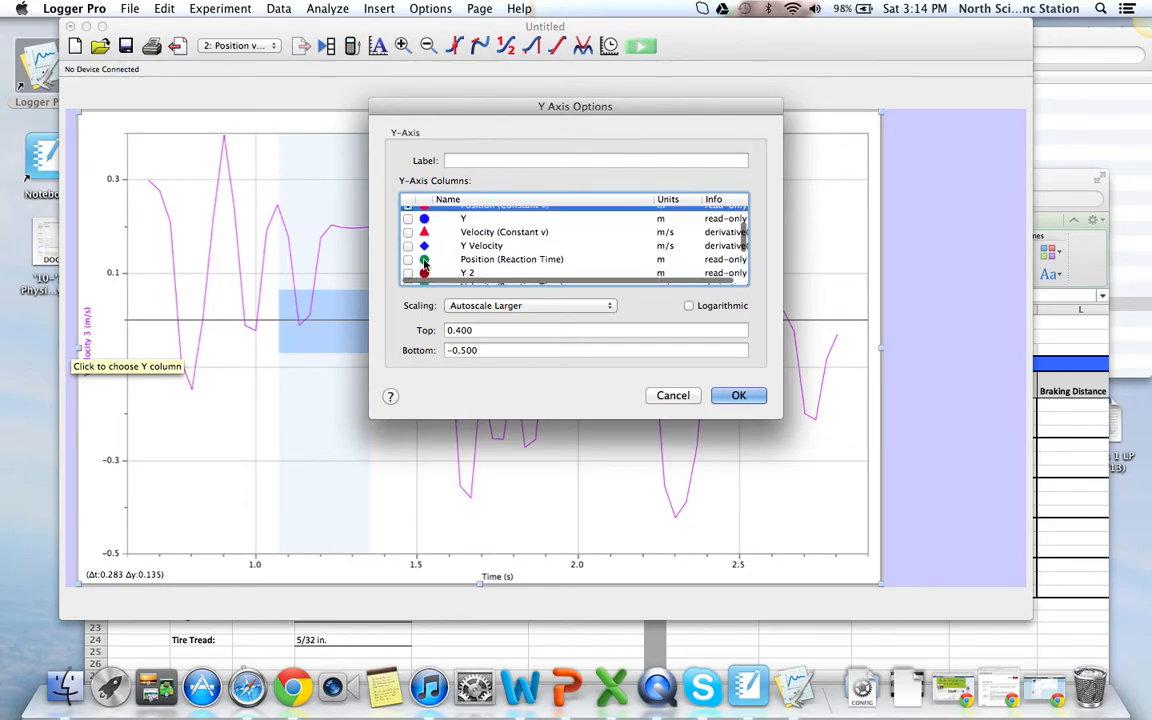
click(407, 260)
scroll(440, 250, down, 4)
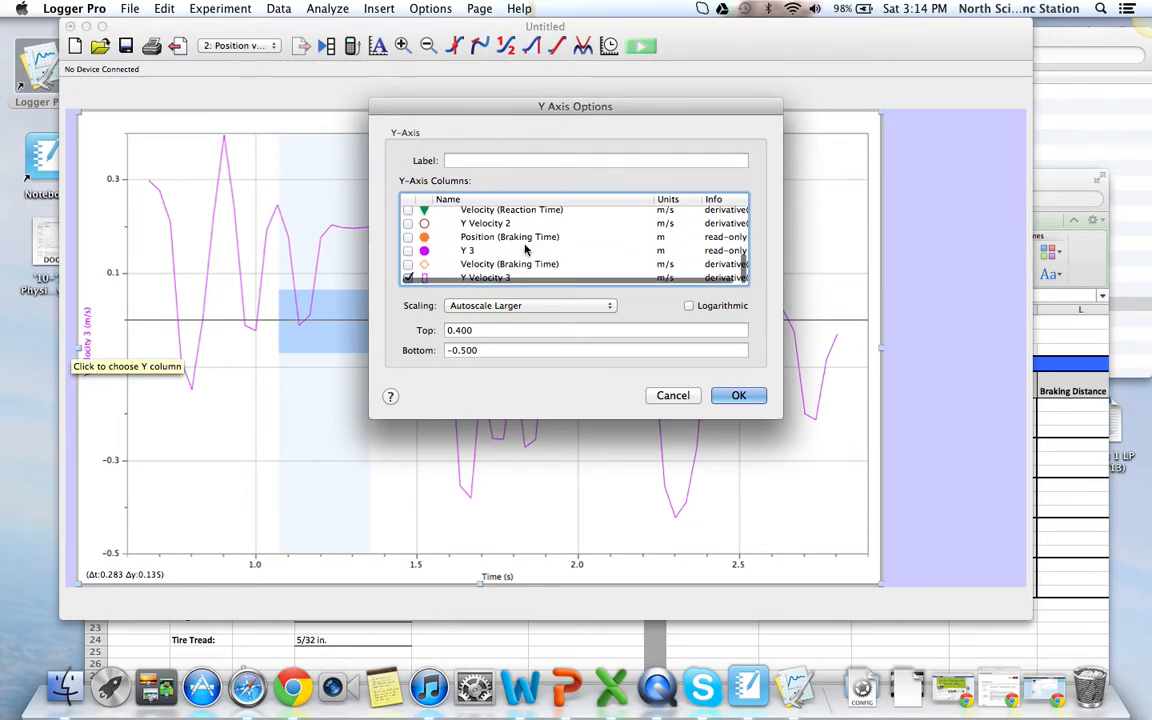
click(480, 237)
scroll(530, 236, down, 1)
scroll(530, 238, up, 1)
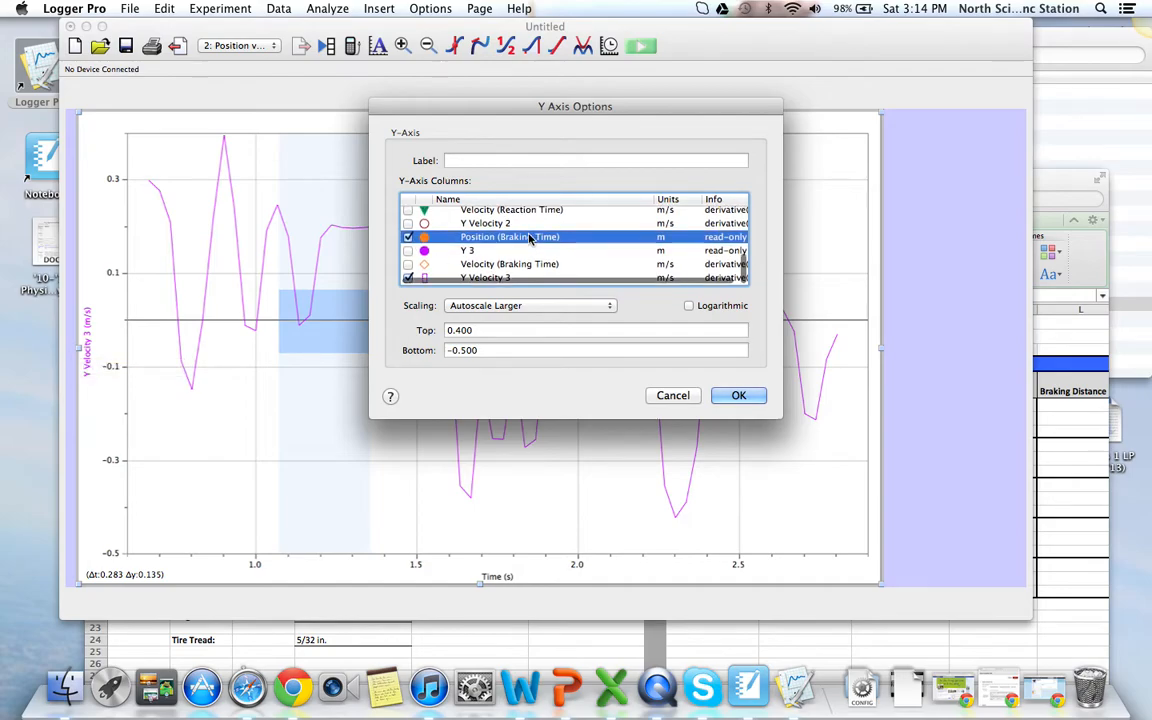
click(423, 279)
click(730, 394)
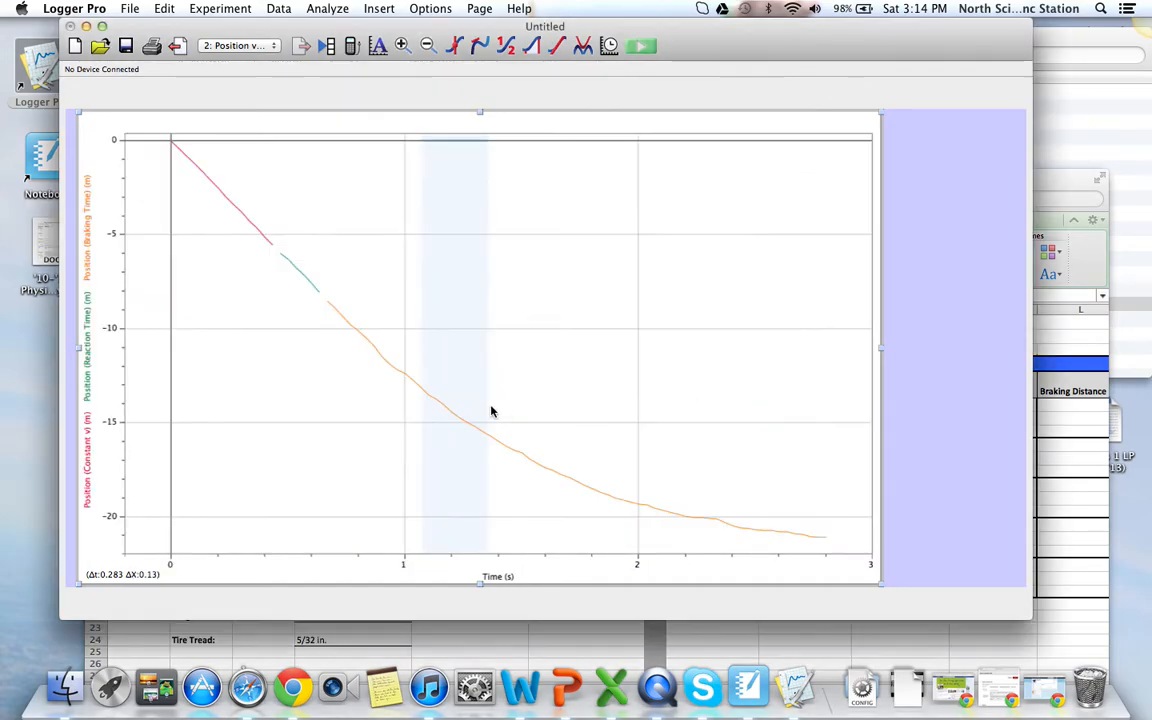
Show point symbols instead of connected lines on the position graph
double_click(375, 345)
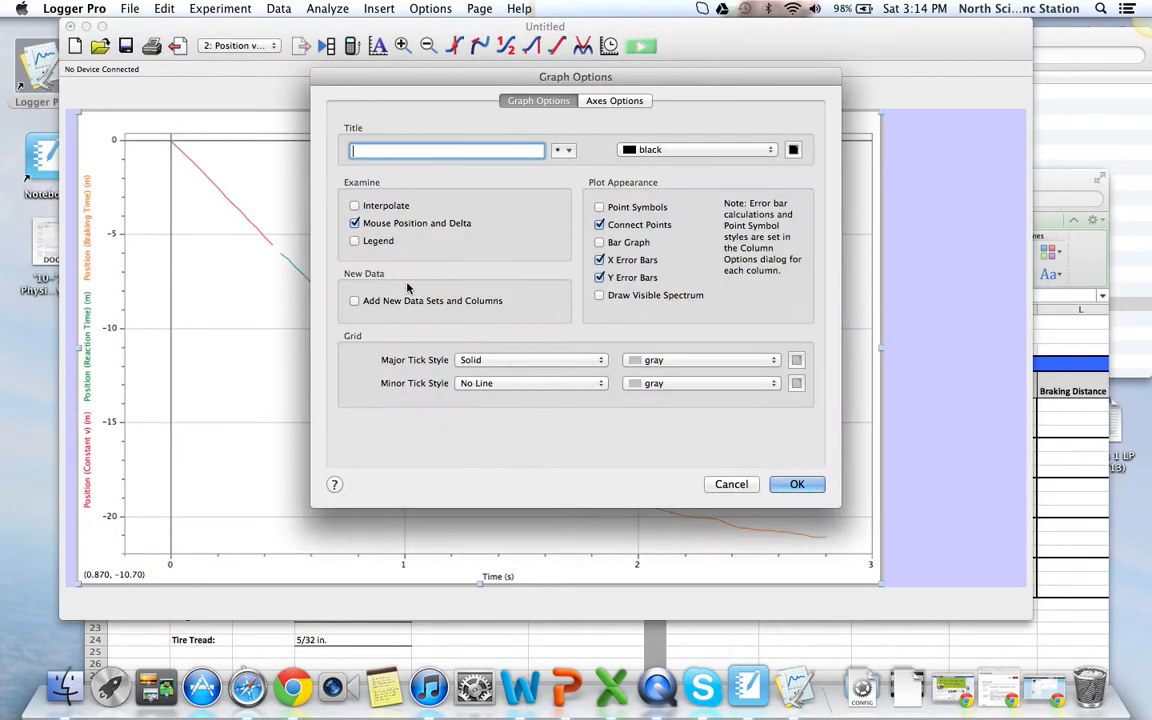
click(600, 224)
click(600, 207)
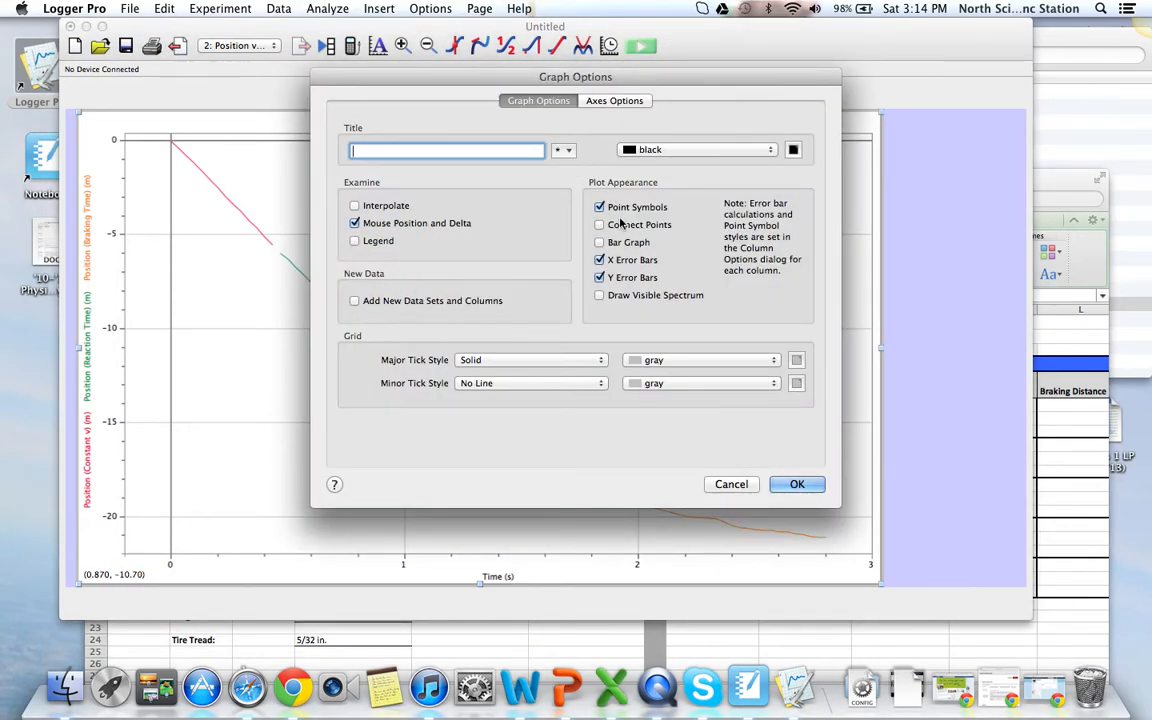
click(797, 484)
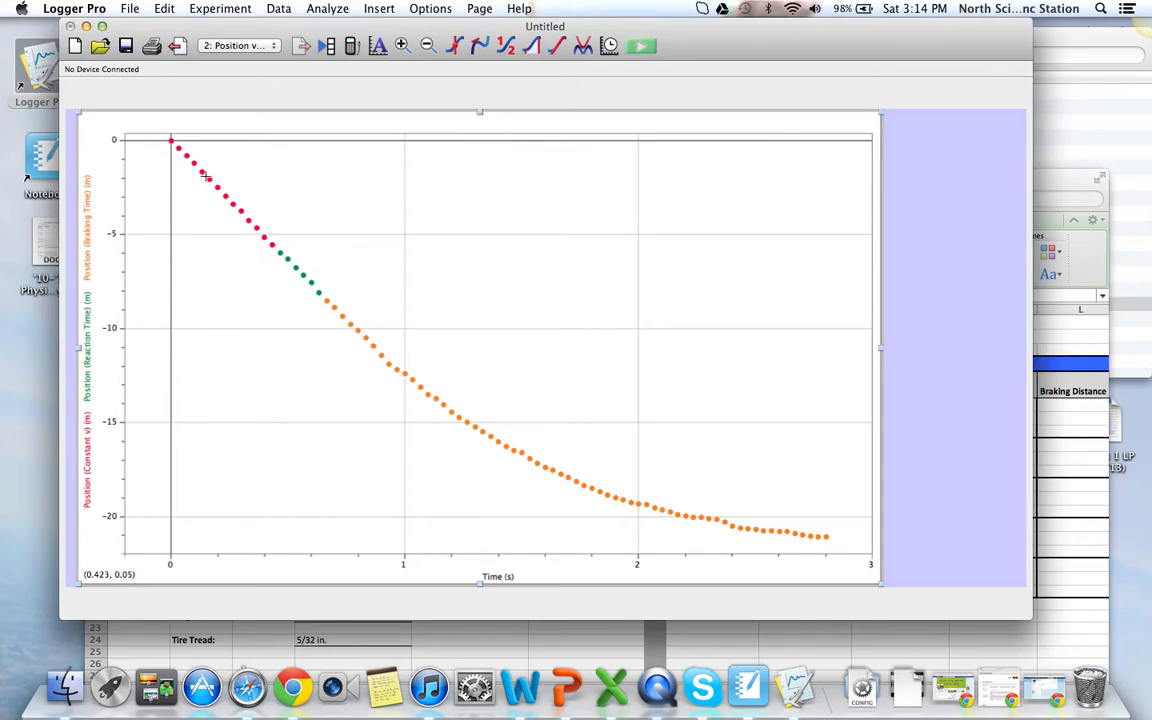
Add a blank page titled "Velocity vs. Time" after the current page
click(478, 8)
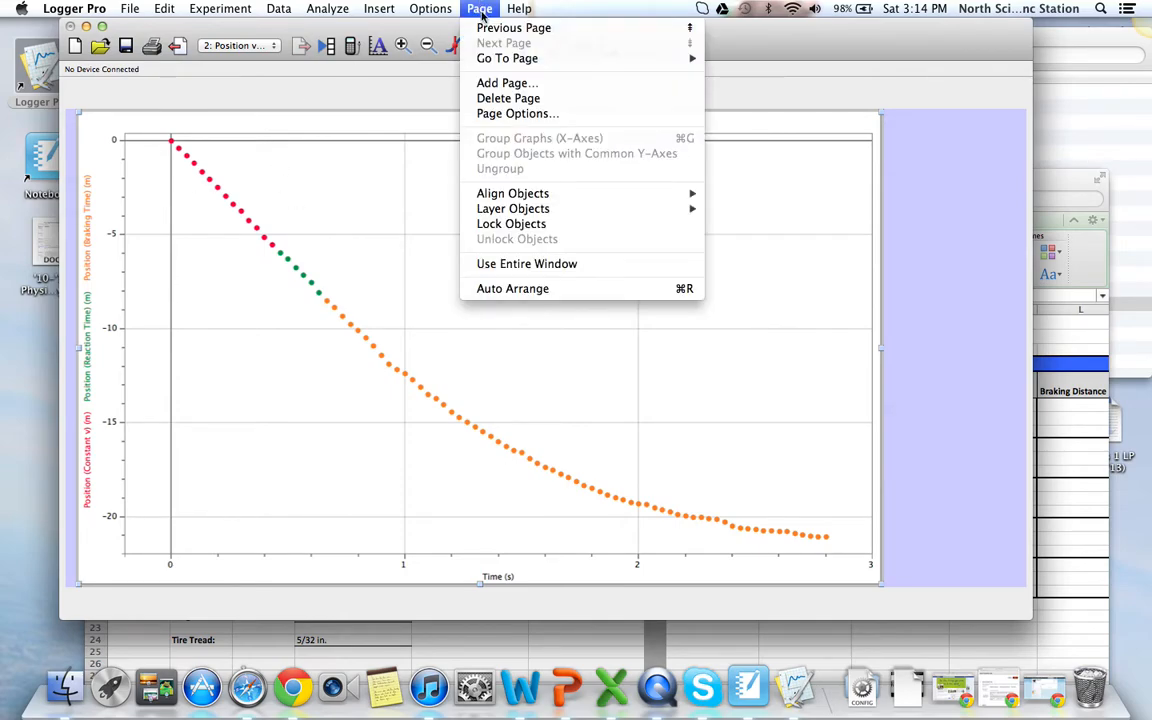
click(480, 83)
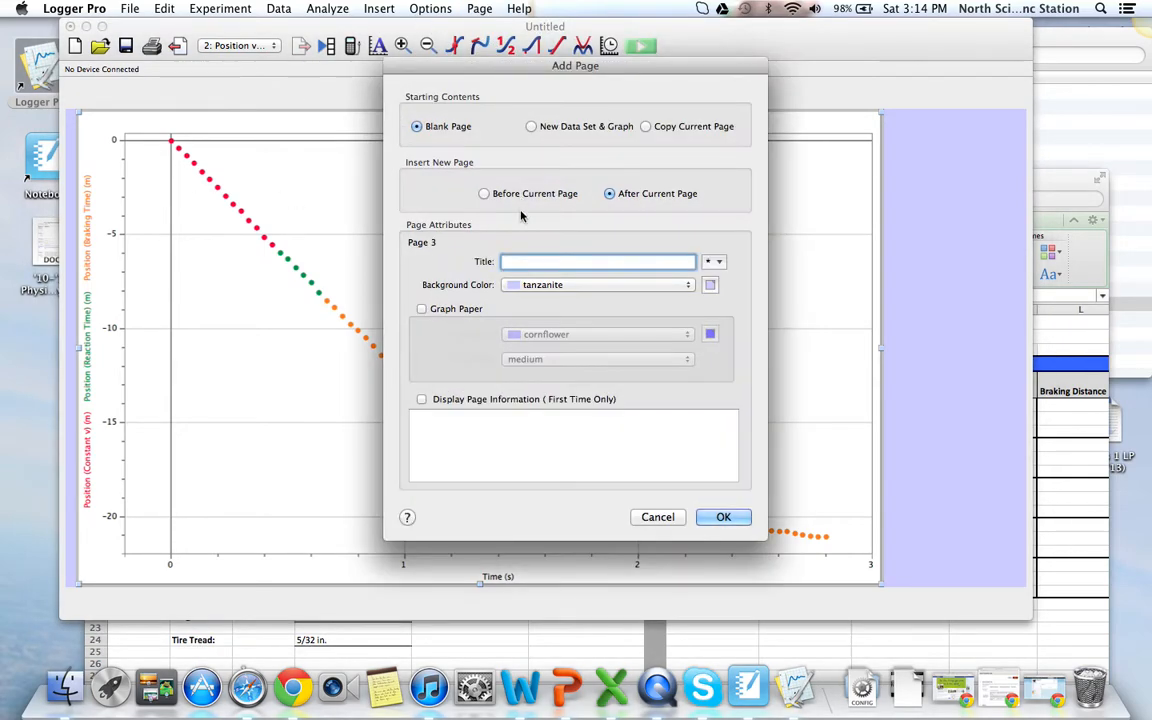
text(Velocity vs. Time)
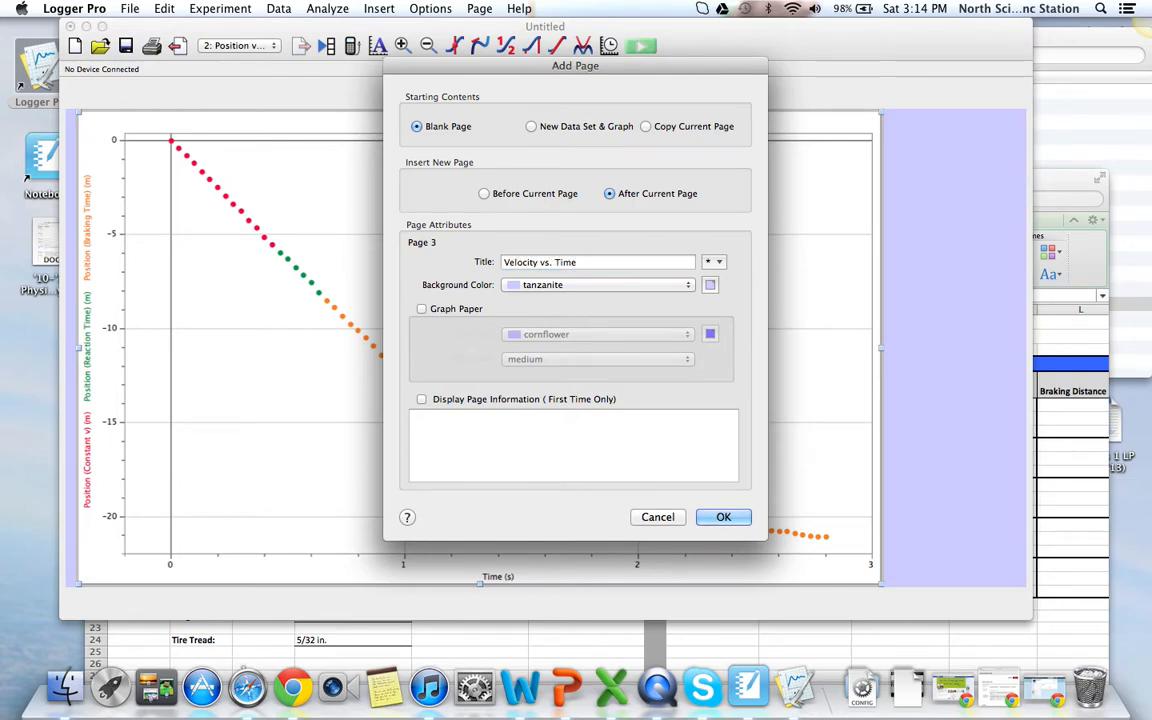
key(Return)
Insert a graph on the Velocity vs. Time page and enlarge it to fill nearly the whole page
click(379, 8)
click(390, 26)
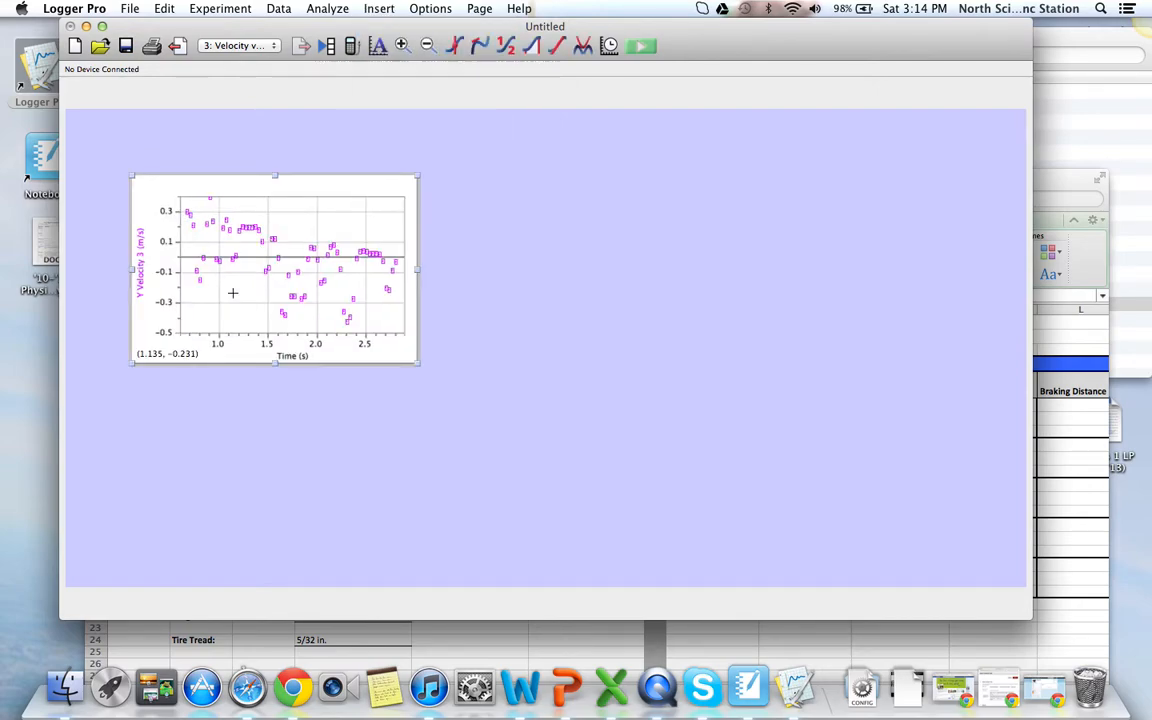
click(241, 362)
click(231, 359)
drag(257, 362, 185, 255)
drag(355, 303, 1106, 657)
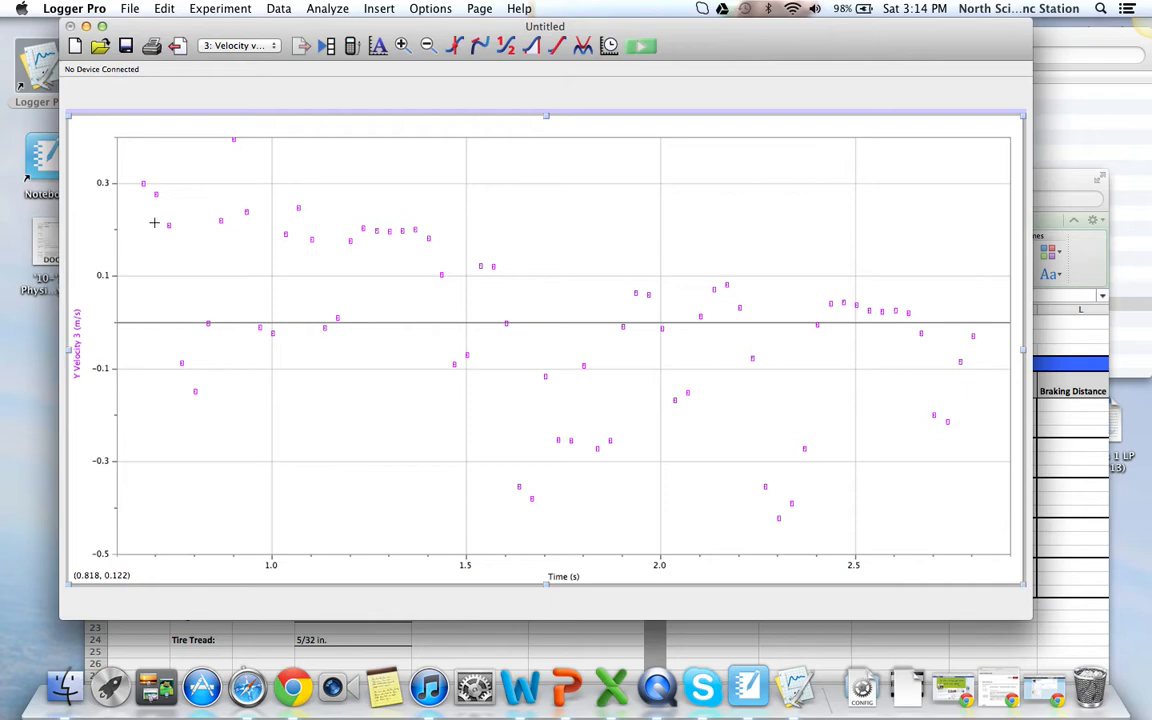
Plot Velocity (Constant v), Velocity (Reaction Time) and Velocity (Braking Time) on the graph's y-axis and remove Y Velocity 3
click(75, 323)
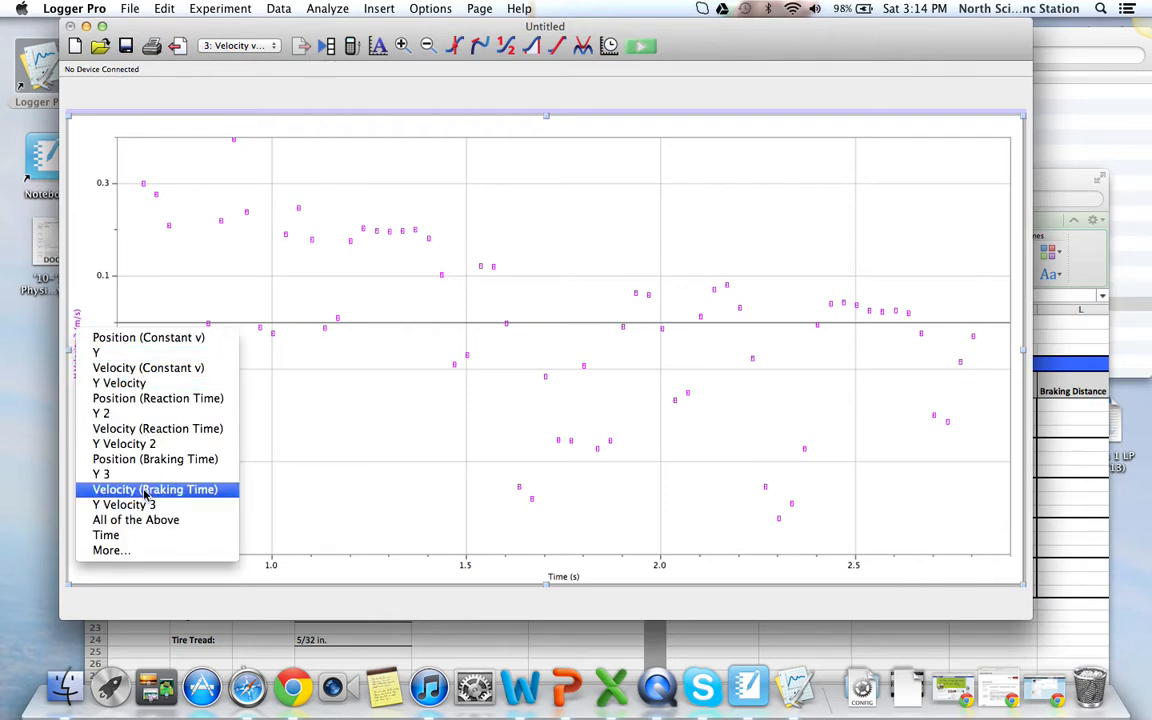
click(145, 549)
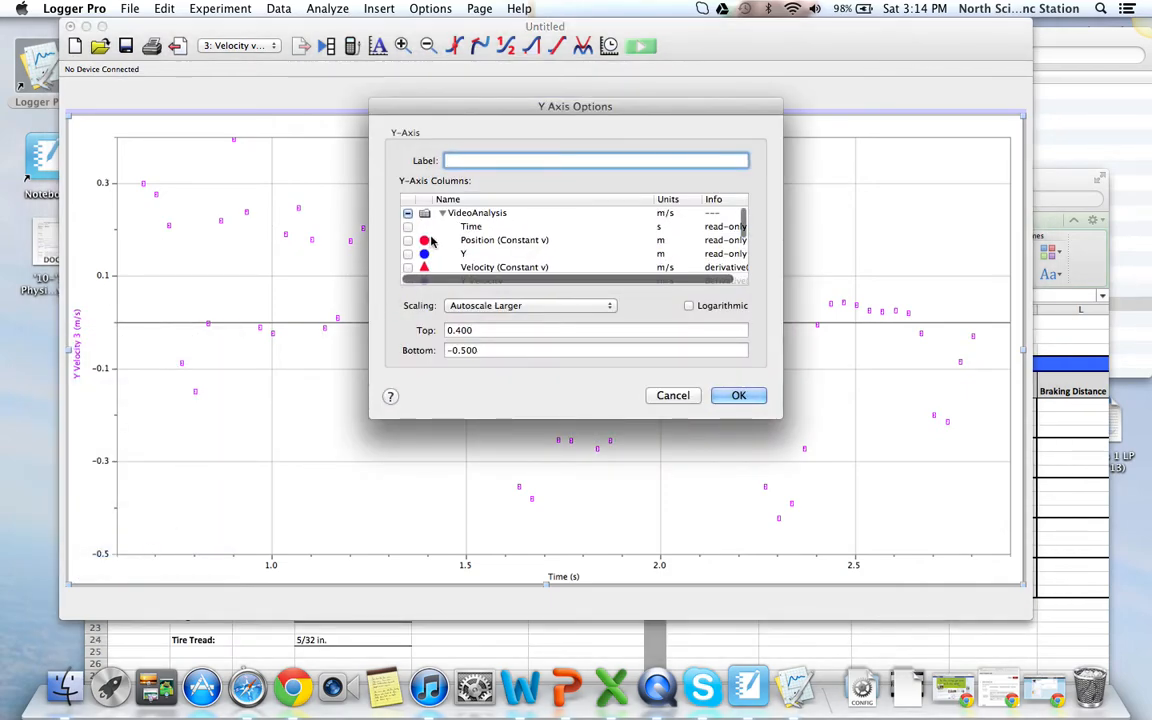
click(408, 267)
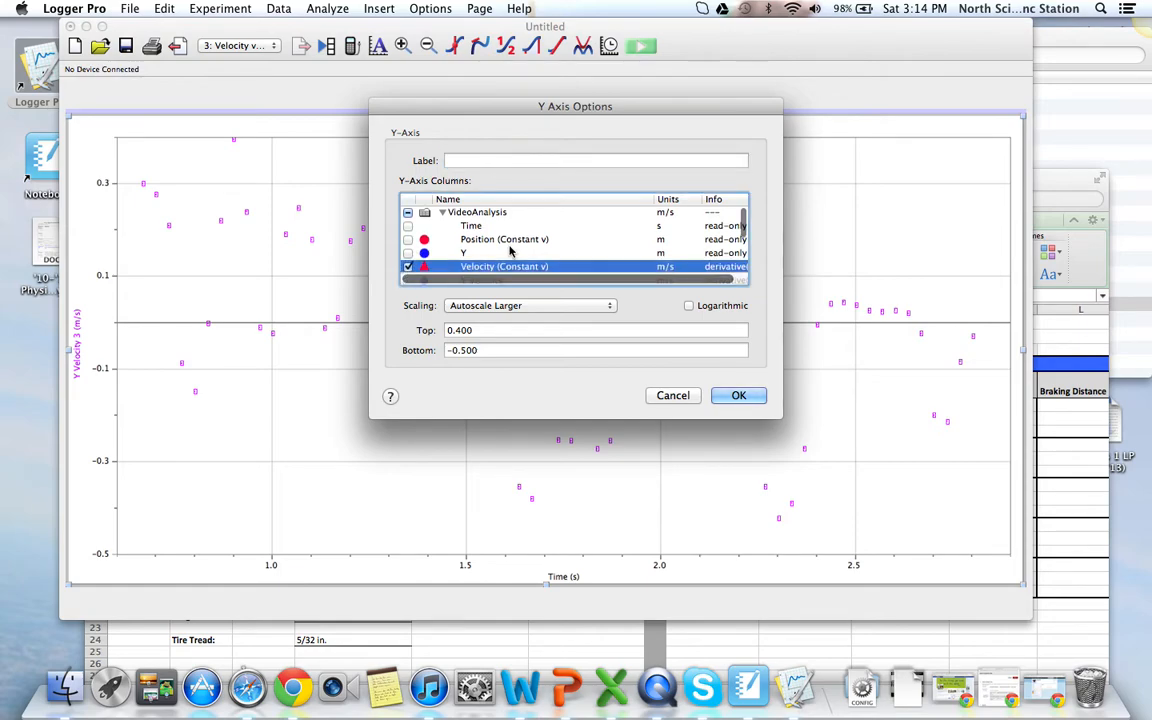
scroll(510, 245, down, 3)
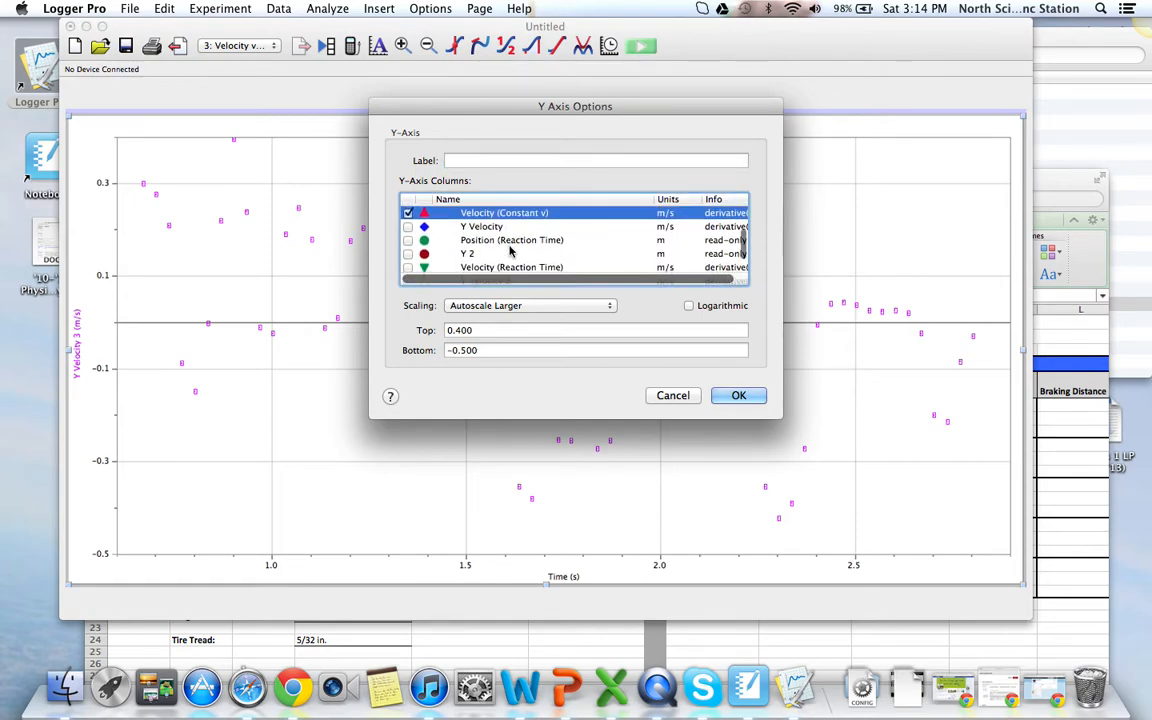
click(408, 267)
scroll(493, 240, down, 4)
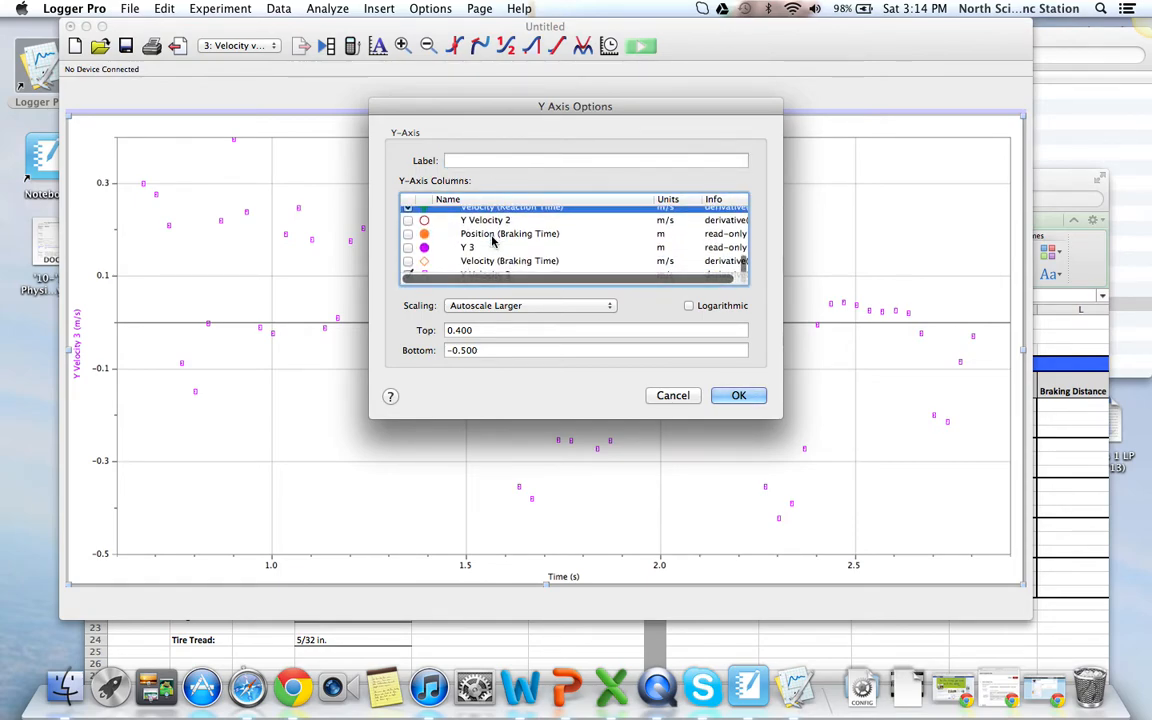
click(408, 264)
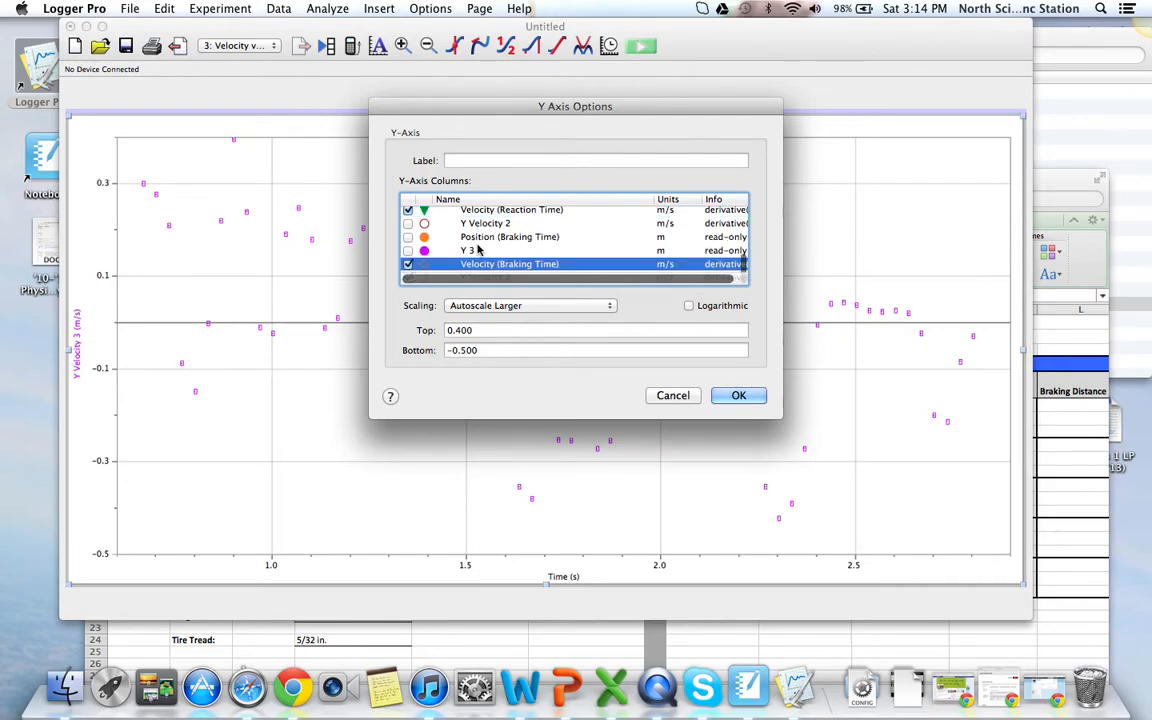
click(408, 278)
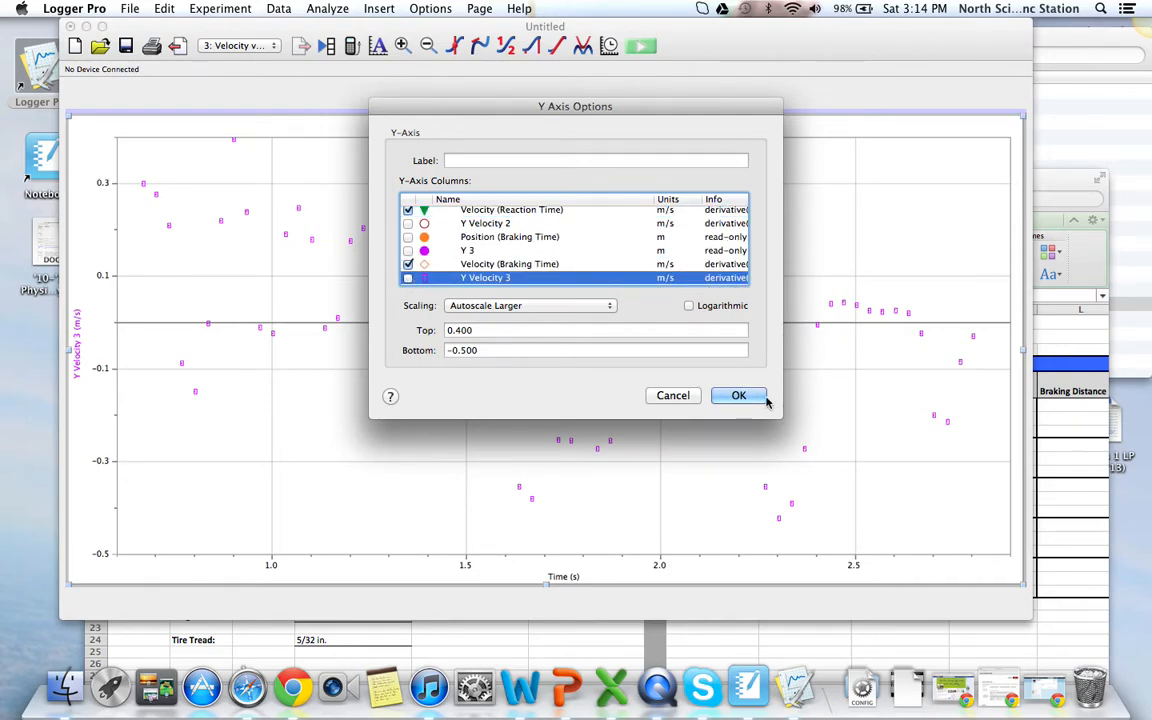
click(740, 393)
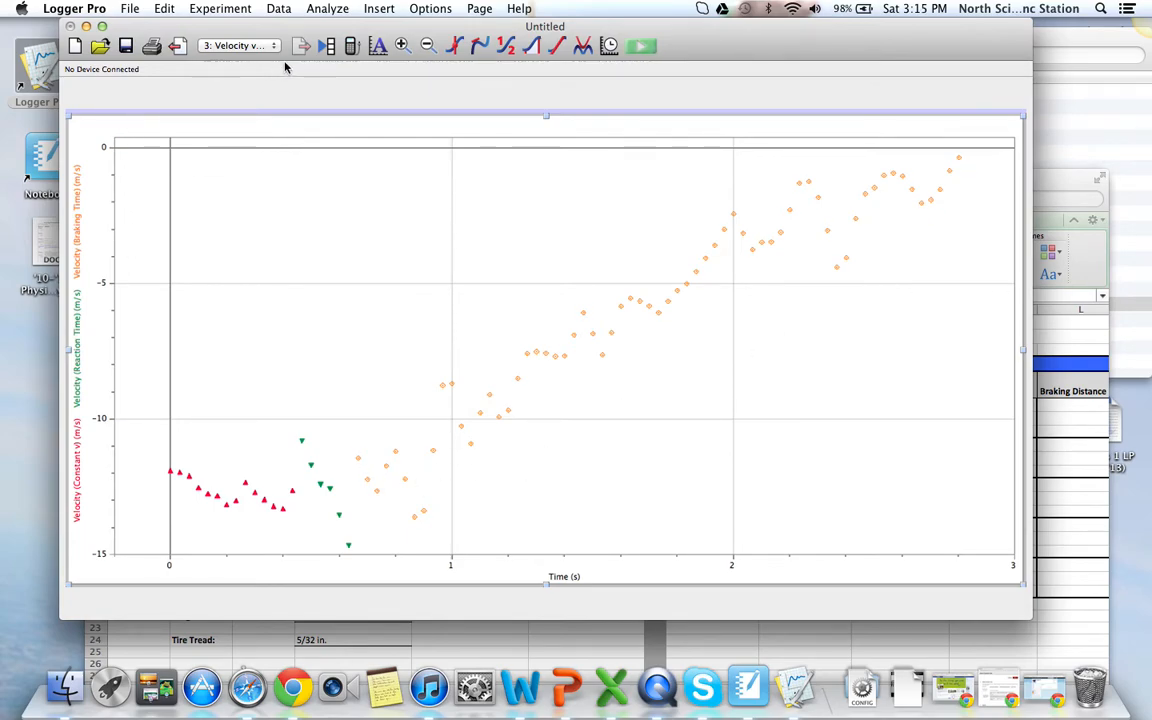
Go back to the Position vs. Time page and highlight the reaction-time points on the graph
click(180, 49)
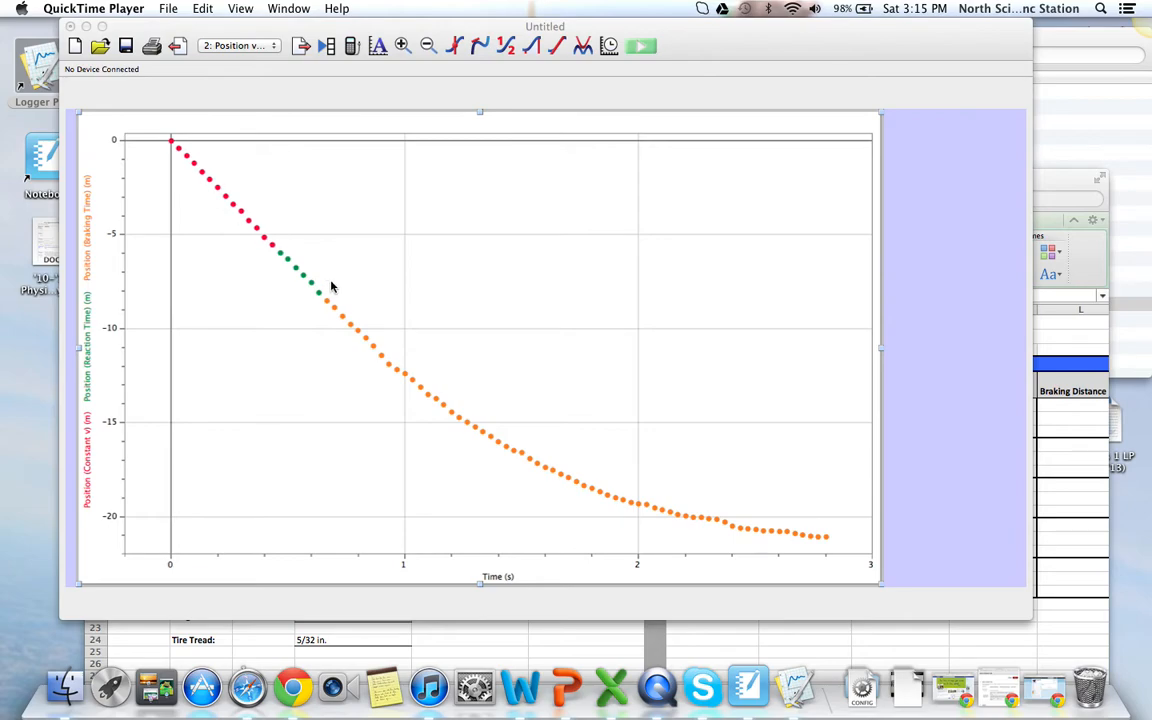
drag(322, 302, 277, 250)
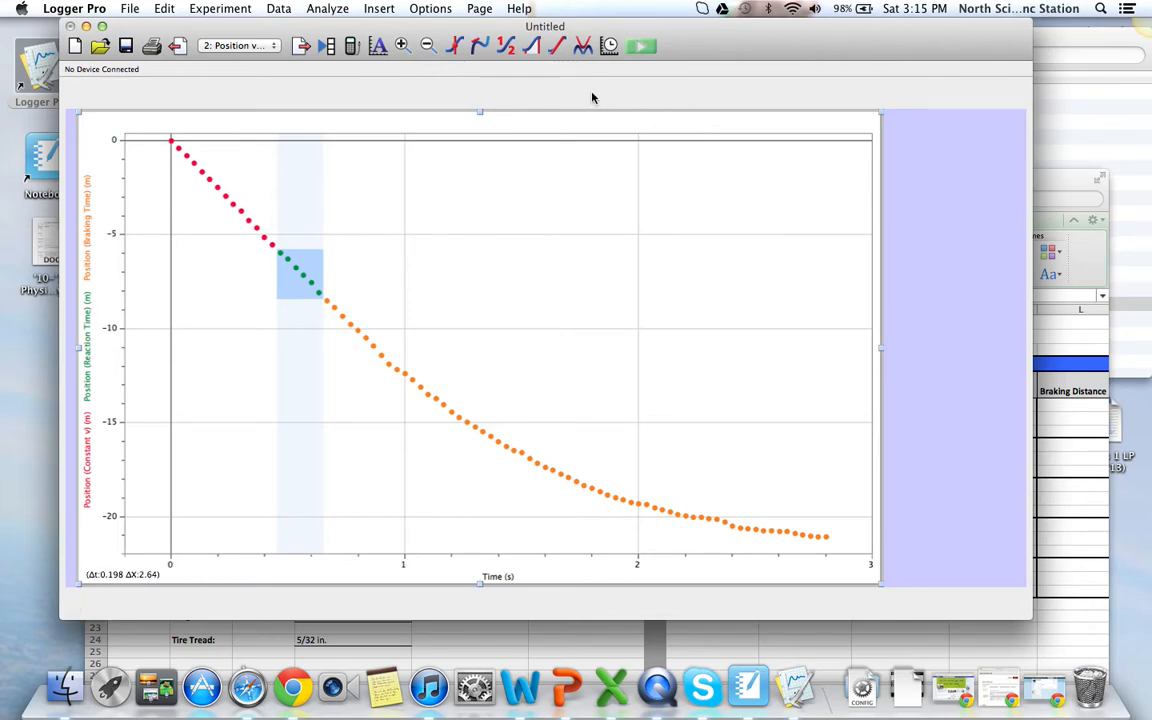
click(276, 256)
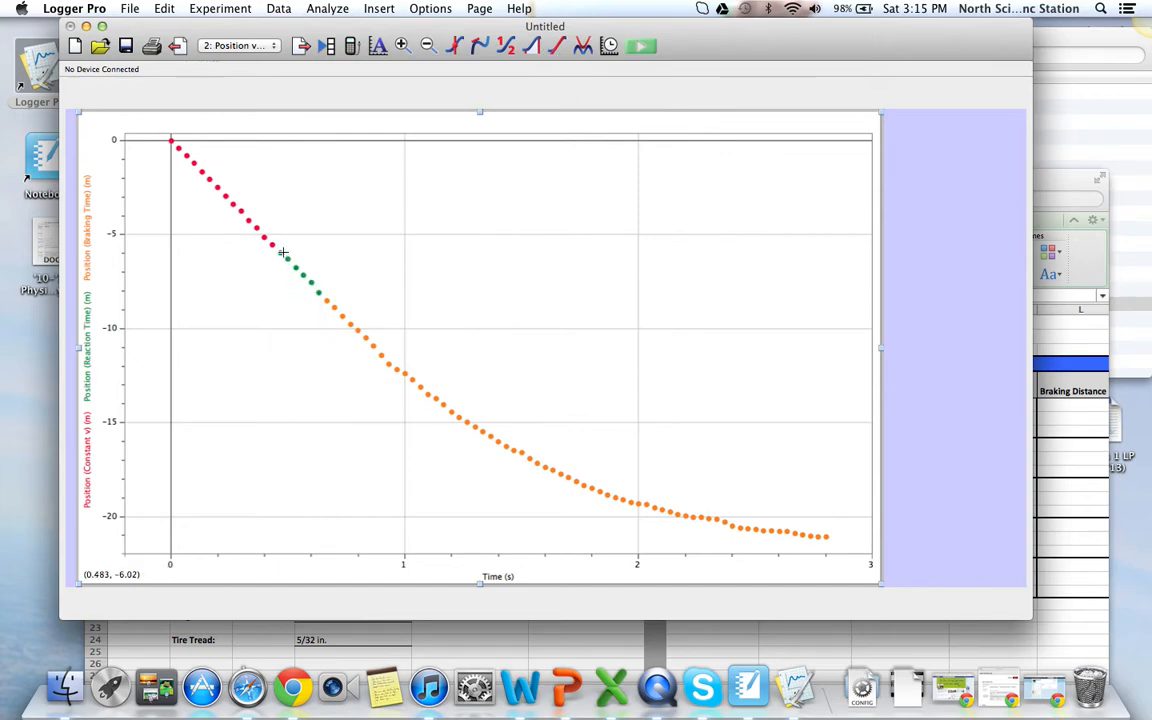
drag(278, 245, 323, 300)
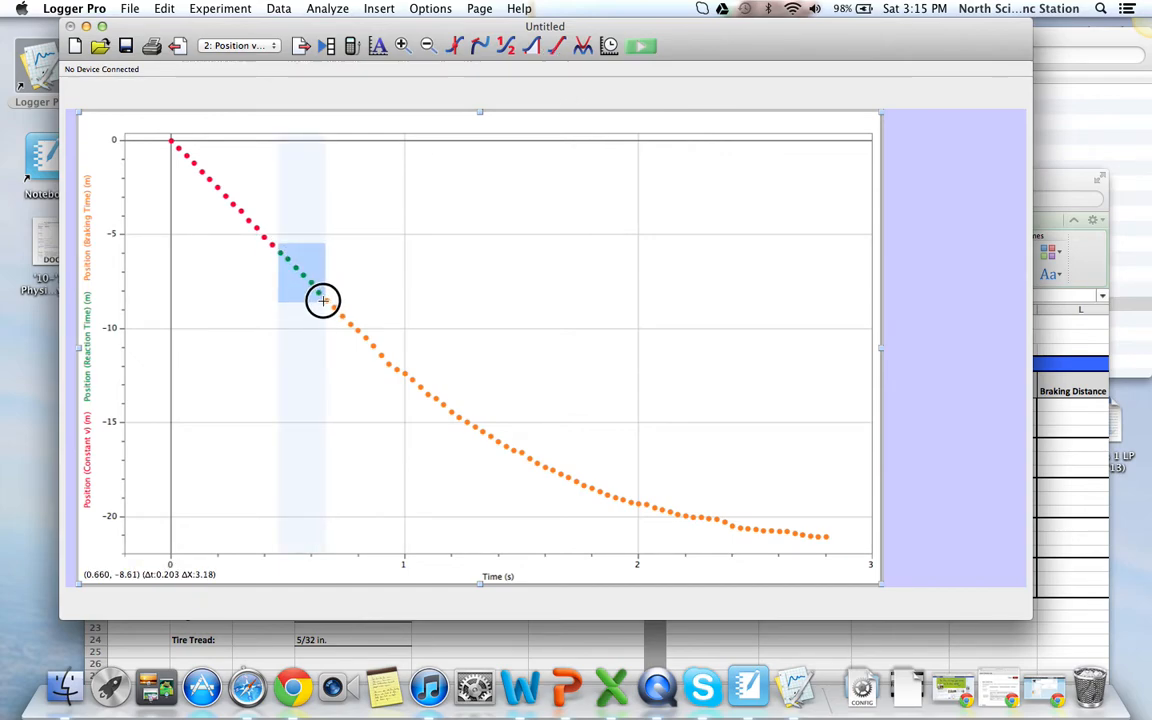
click(300, 240)
Select the constant-velocity points, apply a linear fit to Position (Constant v), and remove the fit and selection after moving its results box
drag(273, 249, 147, 44)
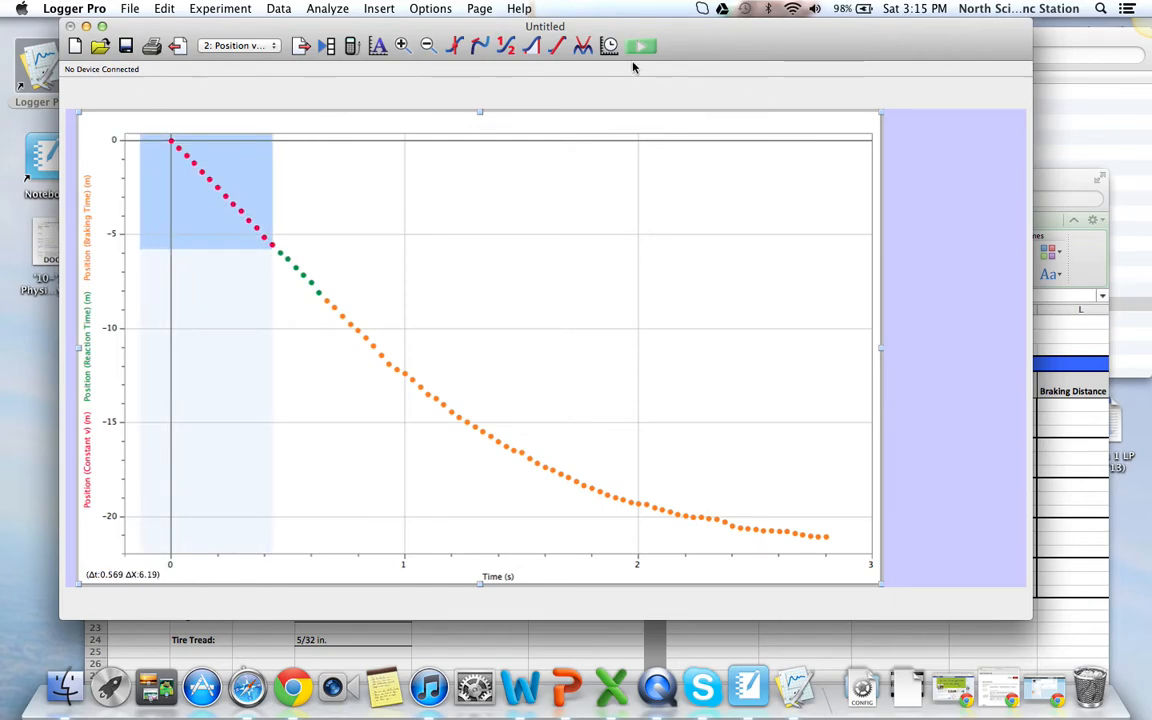
click(556, 48)
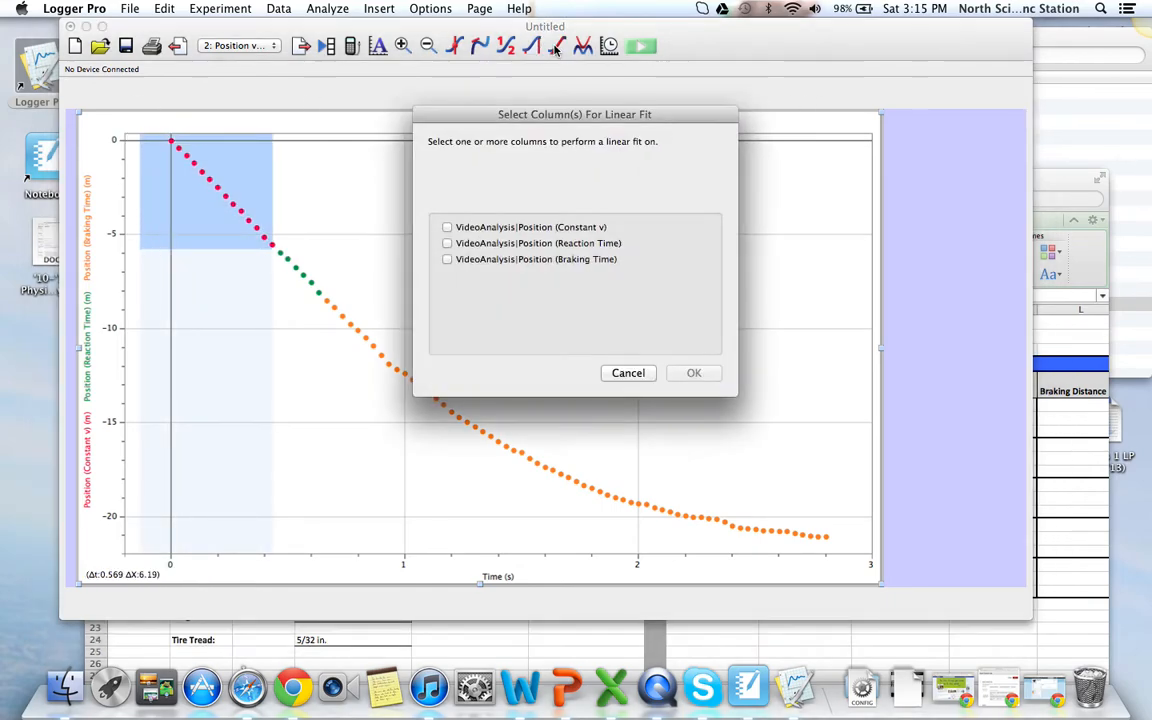
click(543, 228)
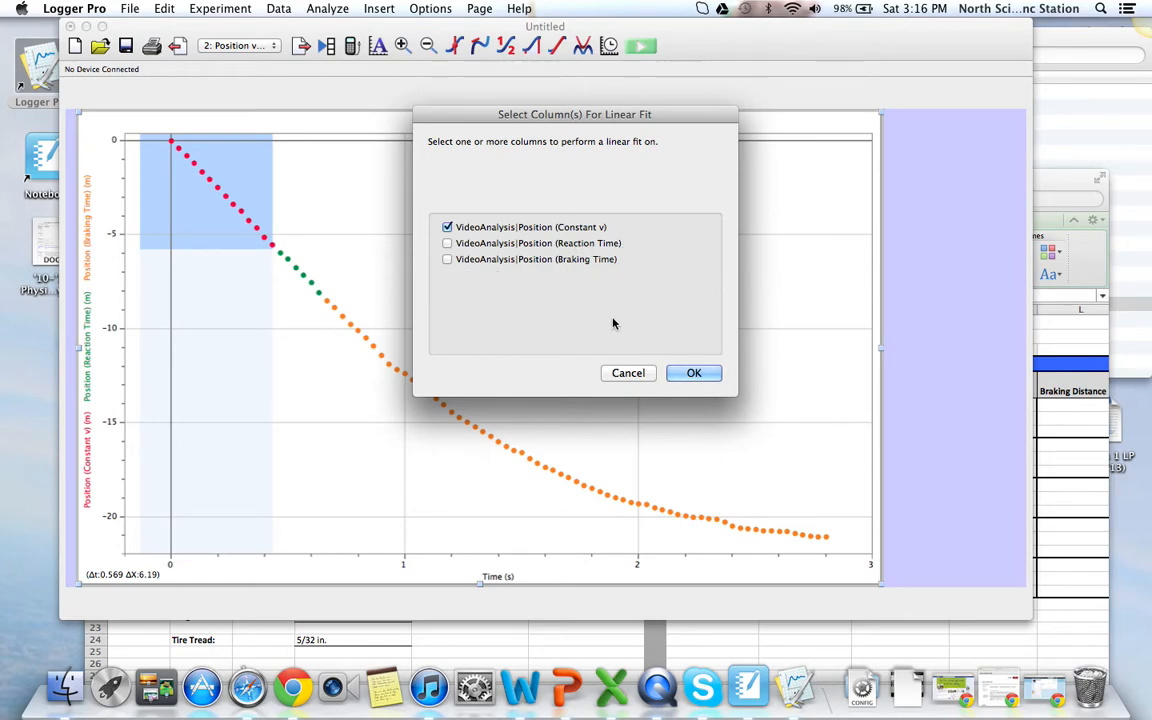
click(687, 373)
drag(236, 247, 236, 357)
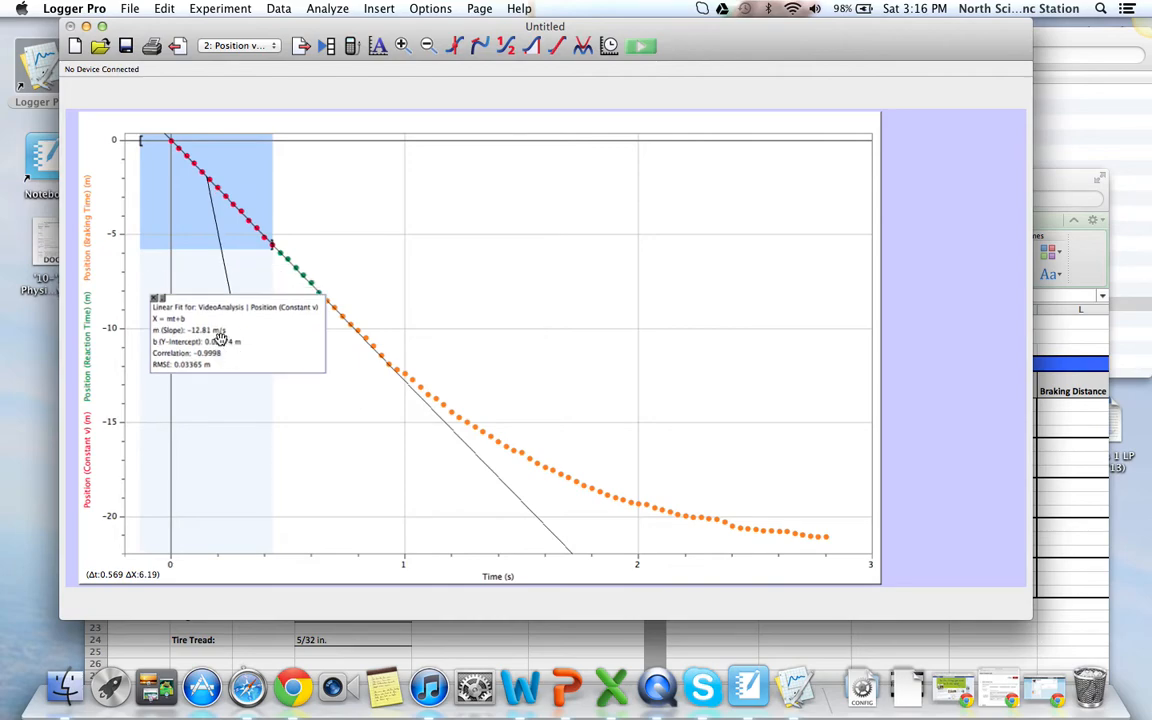
click(156, 301)
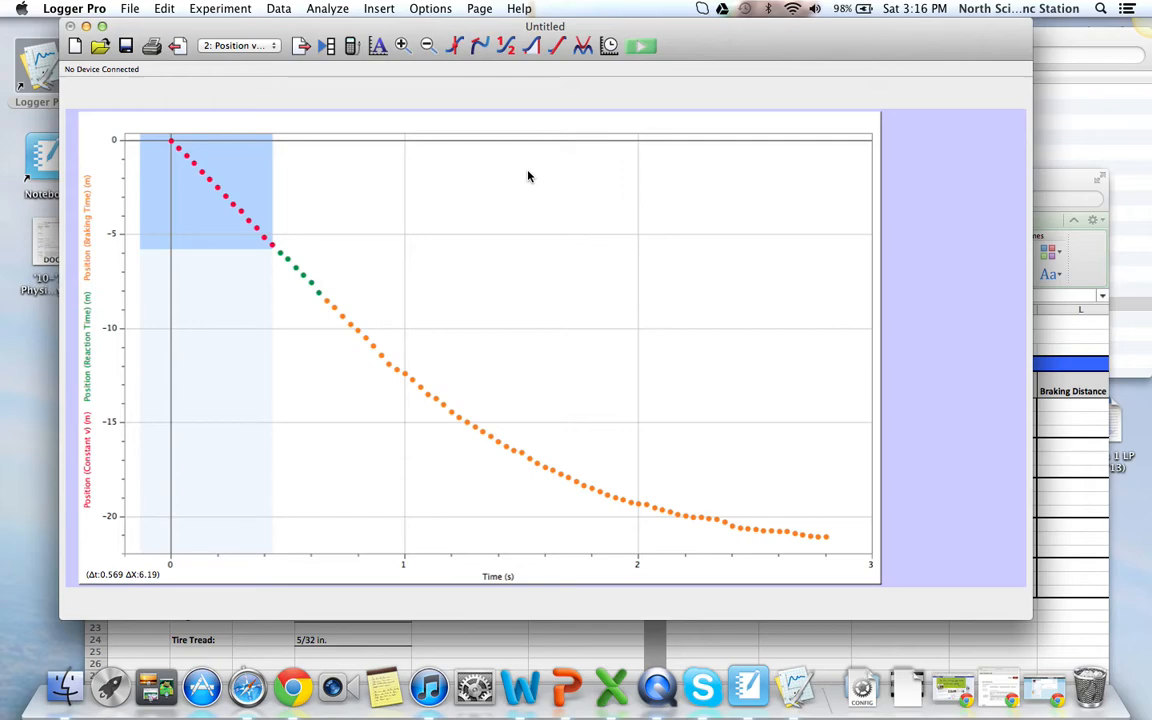
click(510, 278)
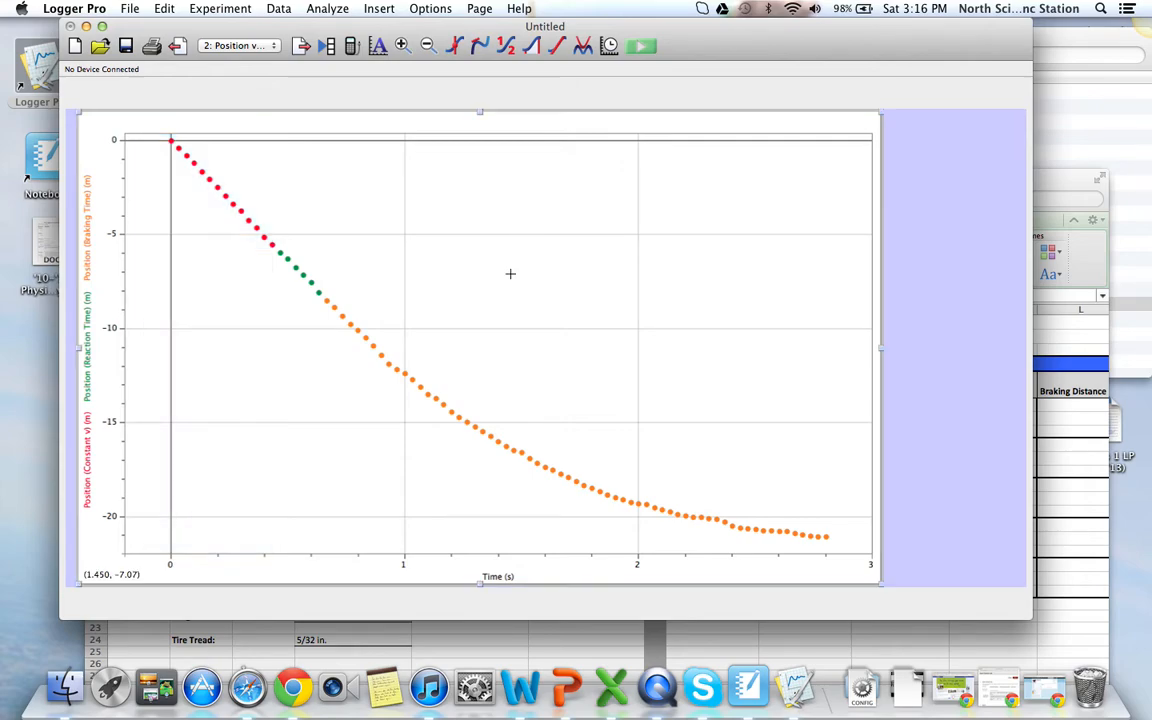
Lower the time axis maximum so the graph ends just after the last braking-time point
click(866, 565)
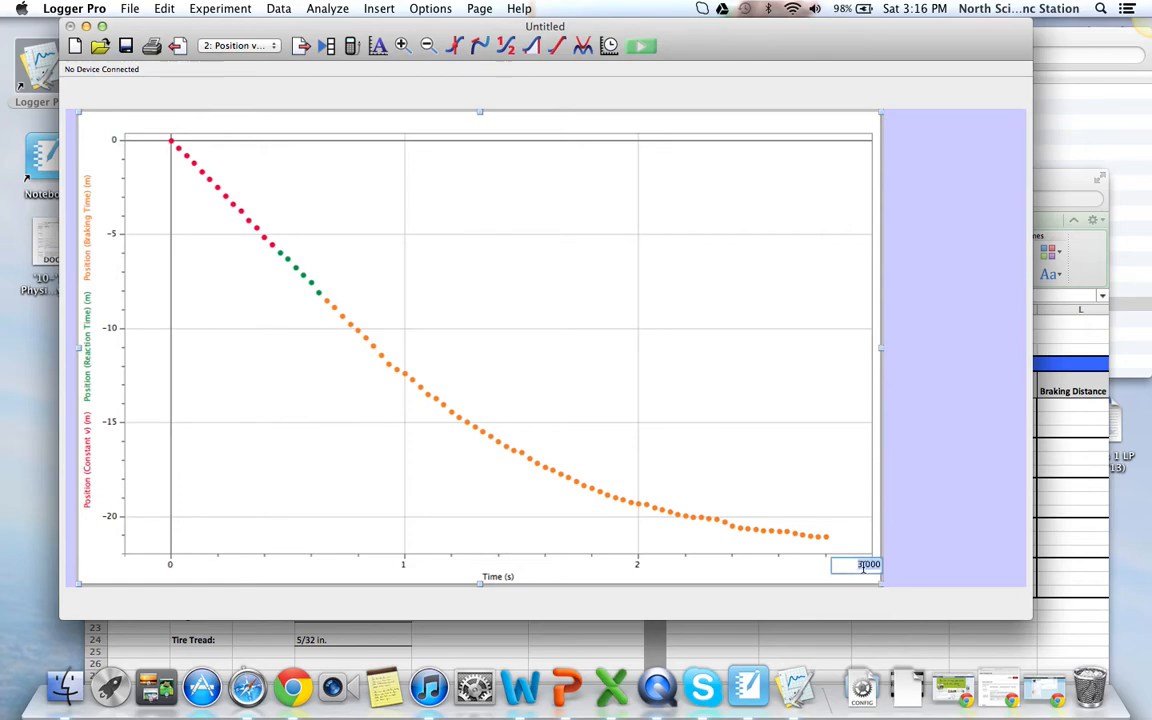
click(855, 583)
click(795, 560)
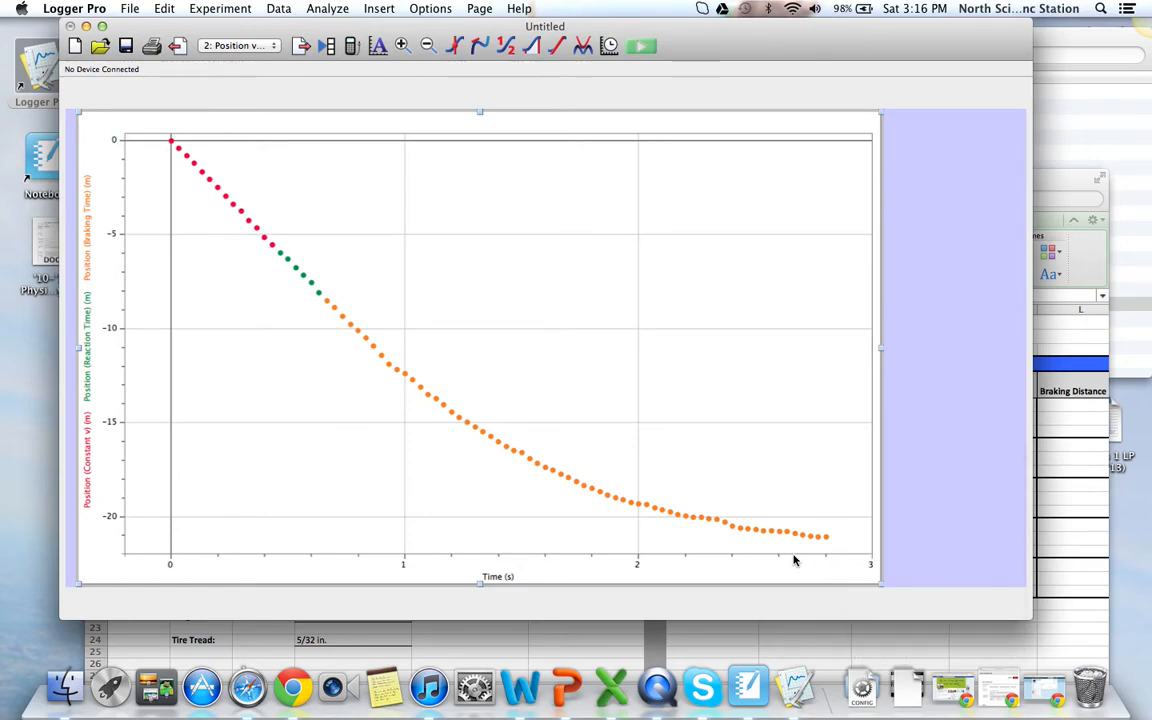
click(867, 566)
click(813, 561)
click(753, 540)
drag(753, 540, 869, 357)
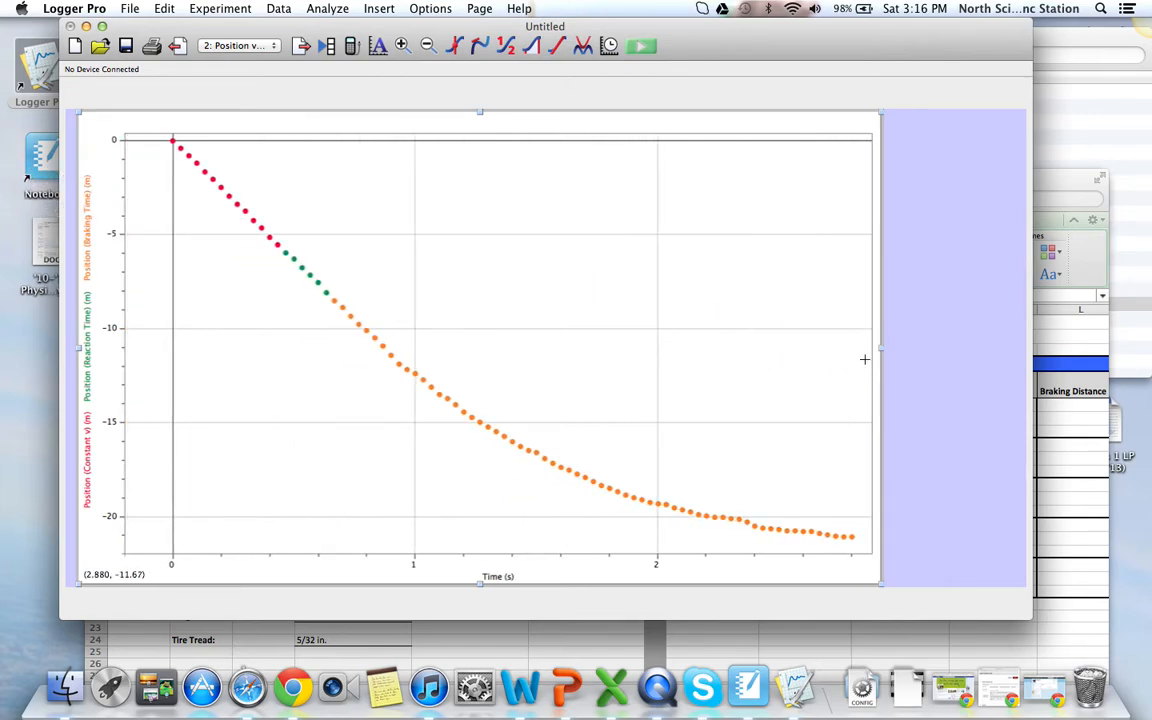
Copy the position vs. time graph
click(96, 155)
click(162, 9)
click(185, 83)
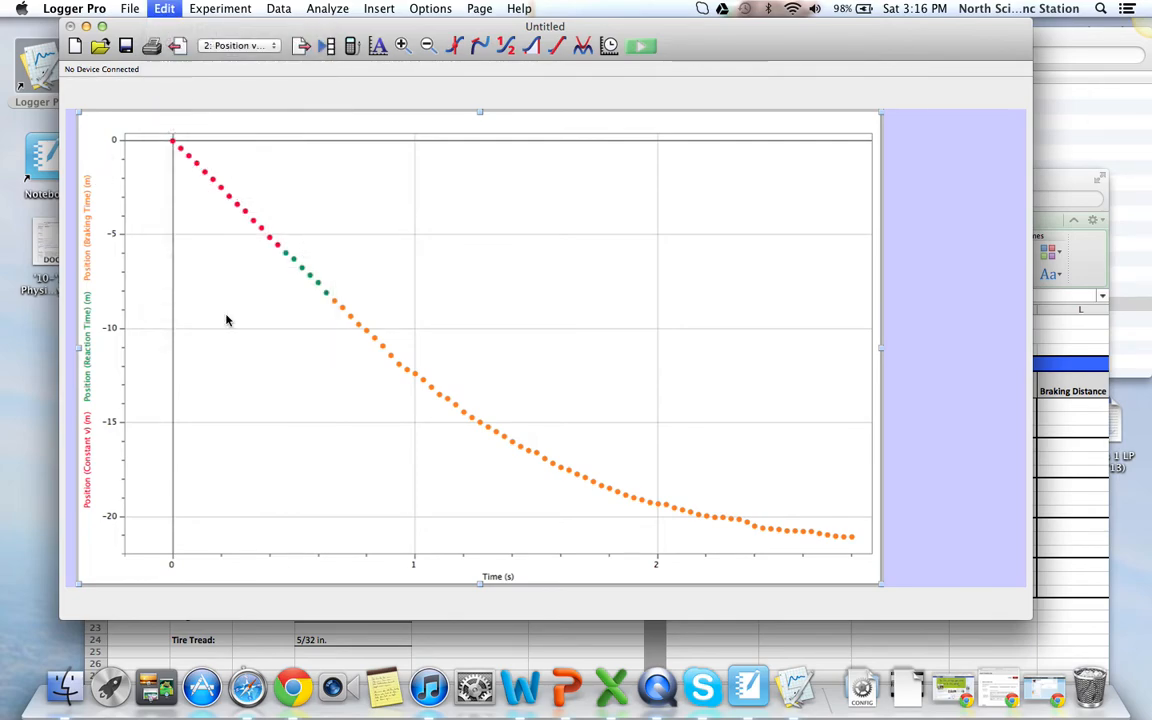
Switch to Word and paste the copied graph into a new blank document
click(528, 690)
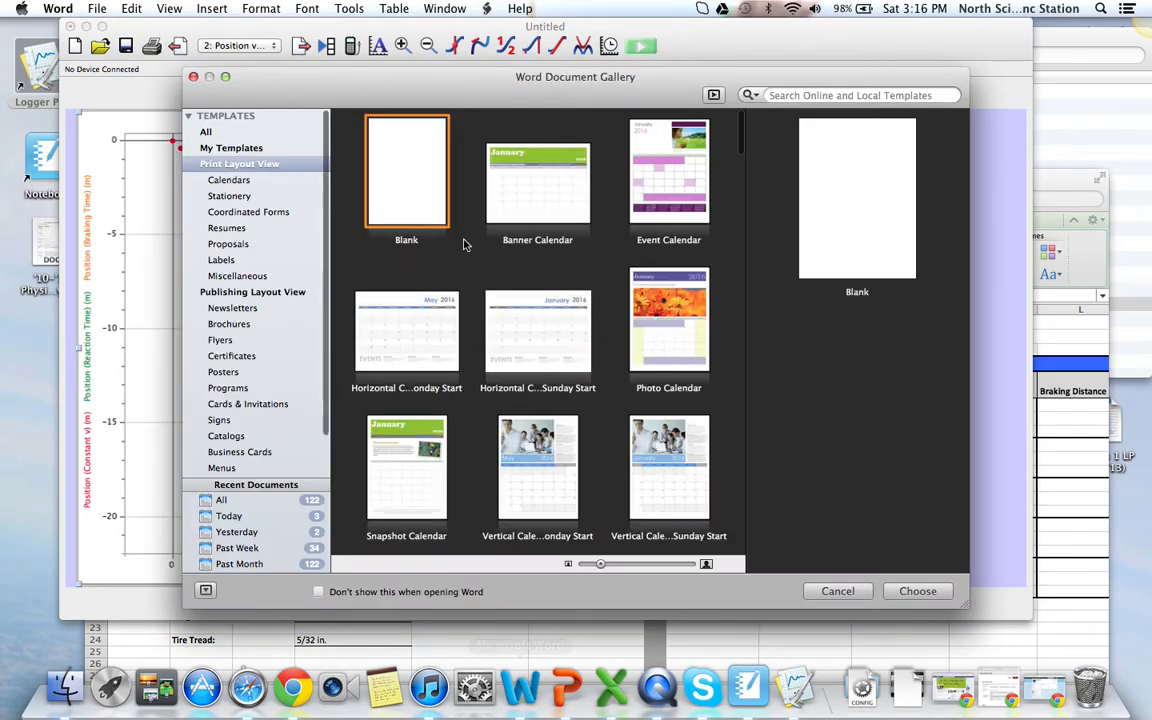
double_click(417, 183)
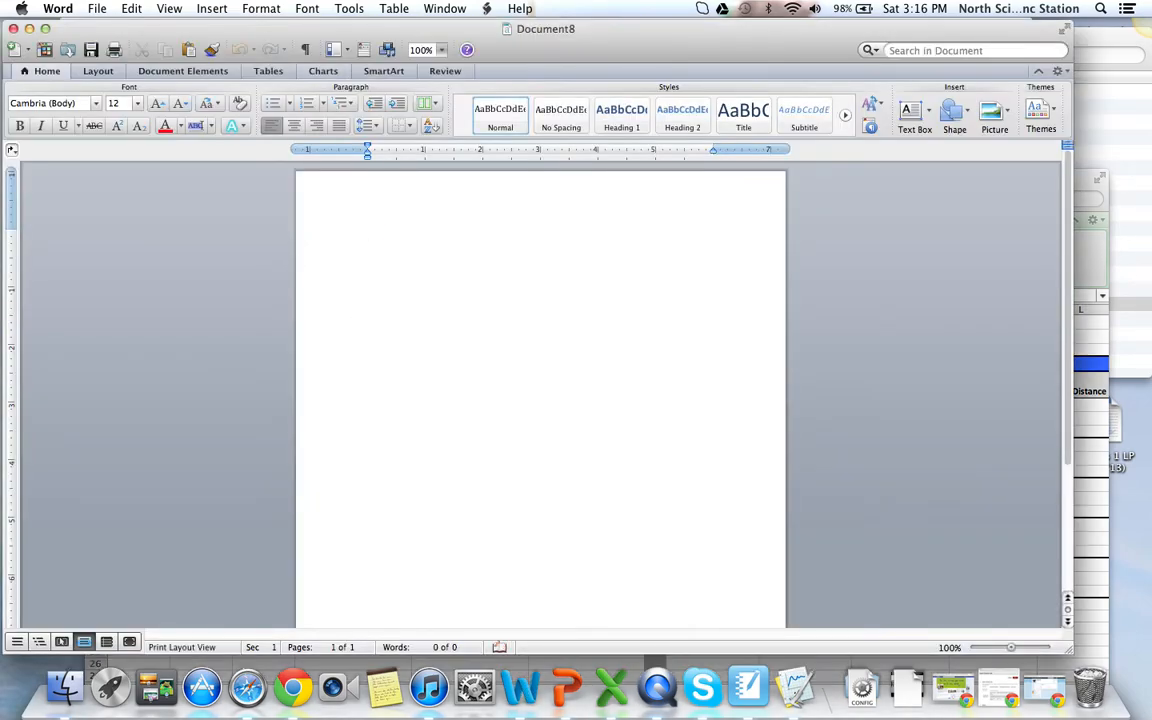
click(124, 8)
click(150, 121)
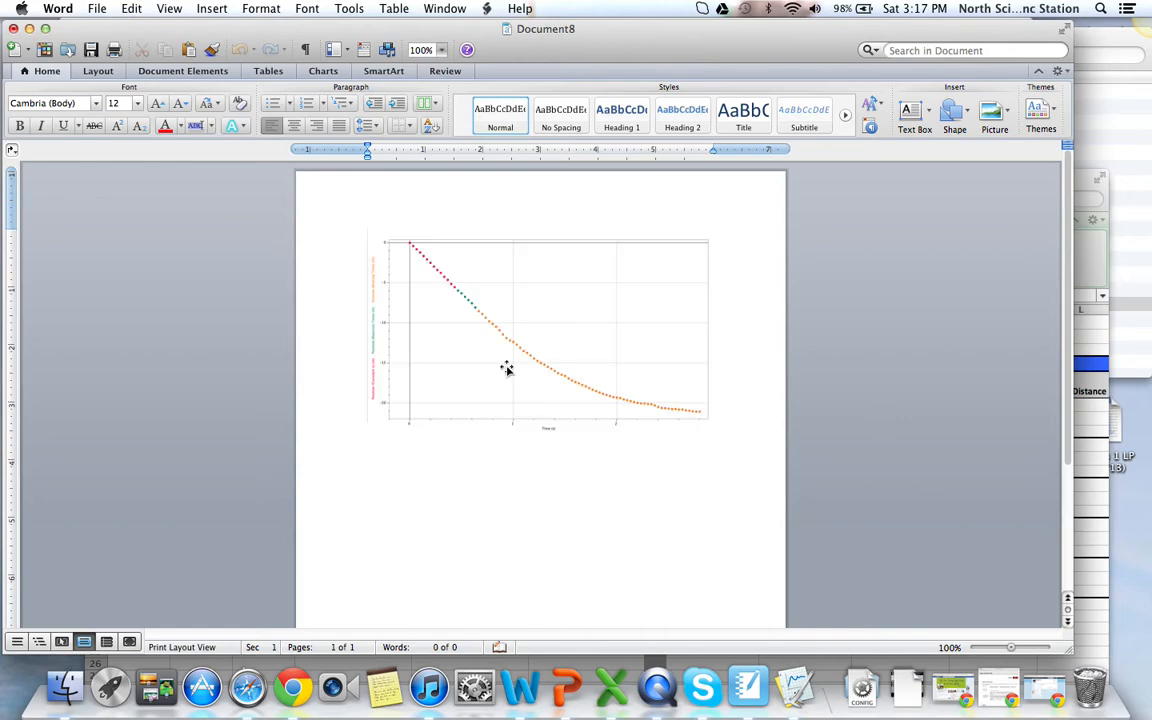
Close the Word document containing the graph without saving it
click(13, 28)
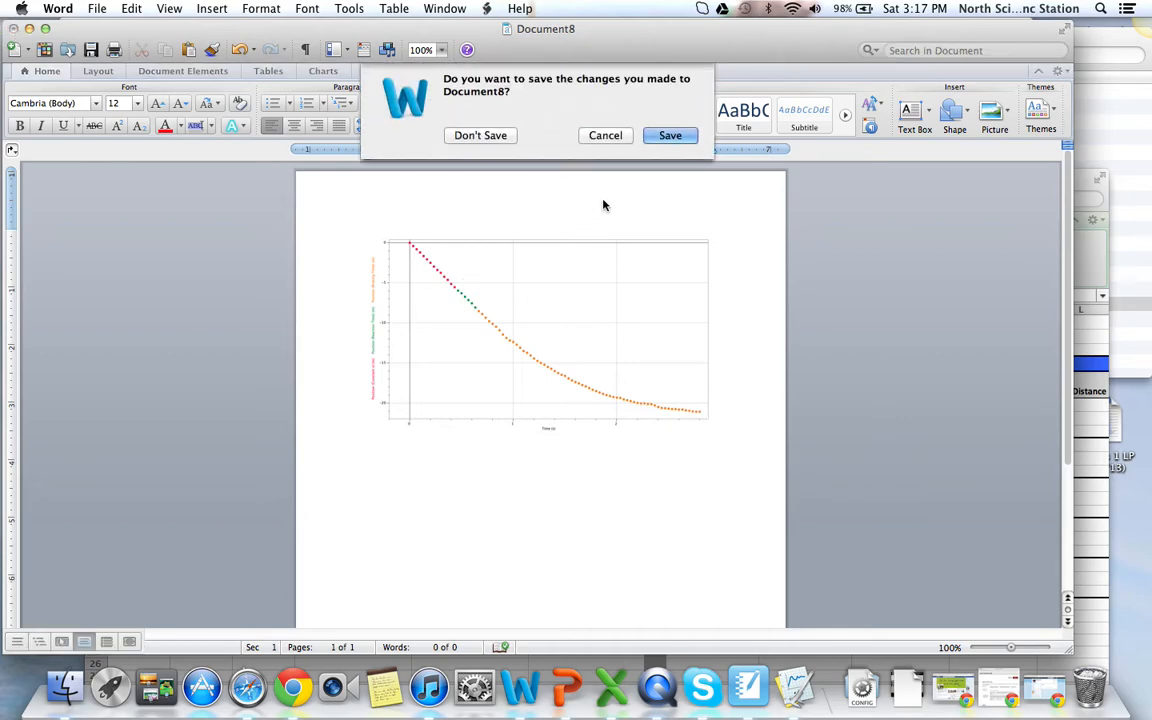
click(504, 143)
click(505, 144)
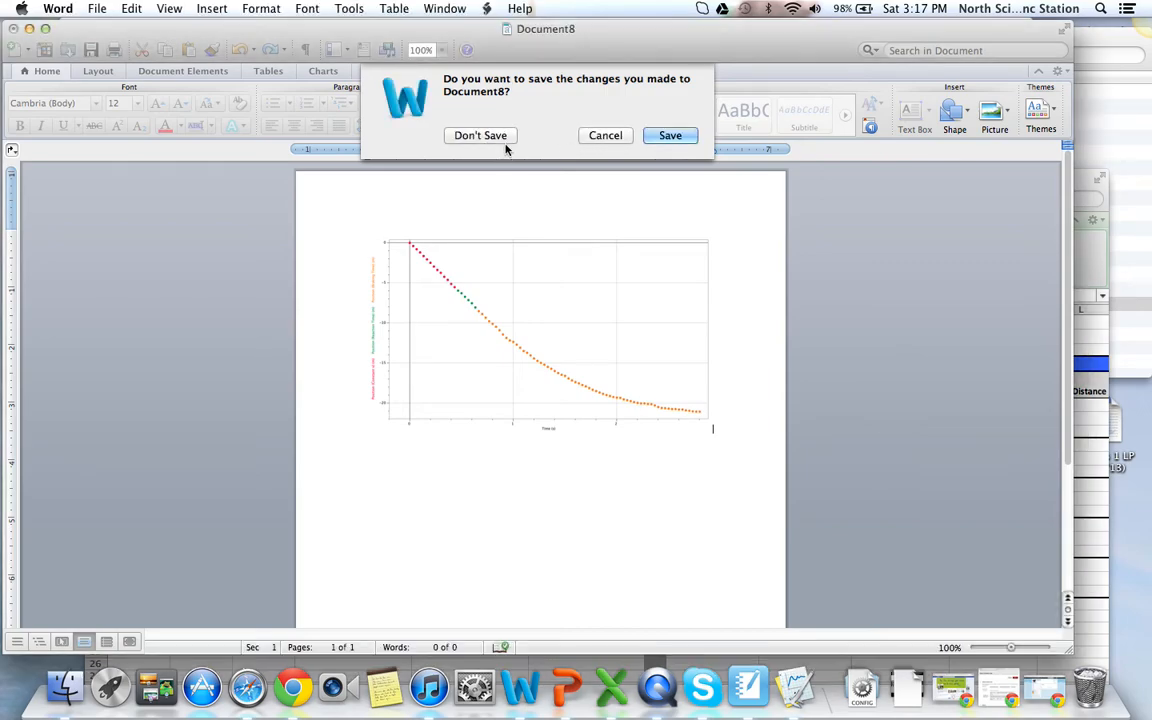
click(518, 75)
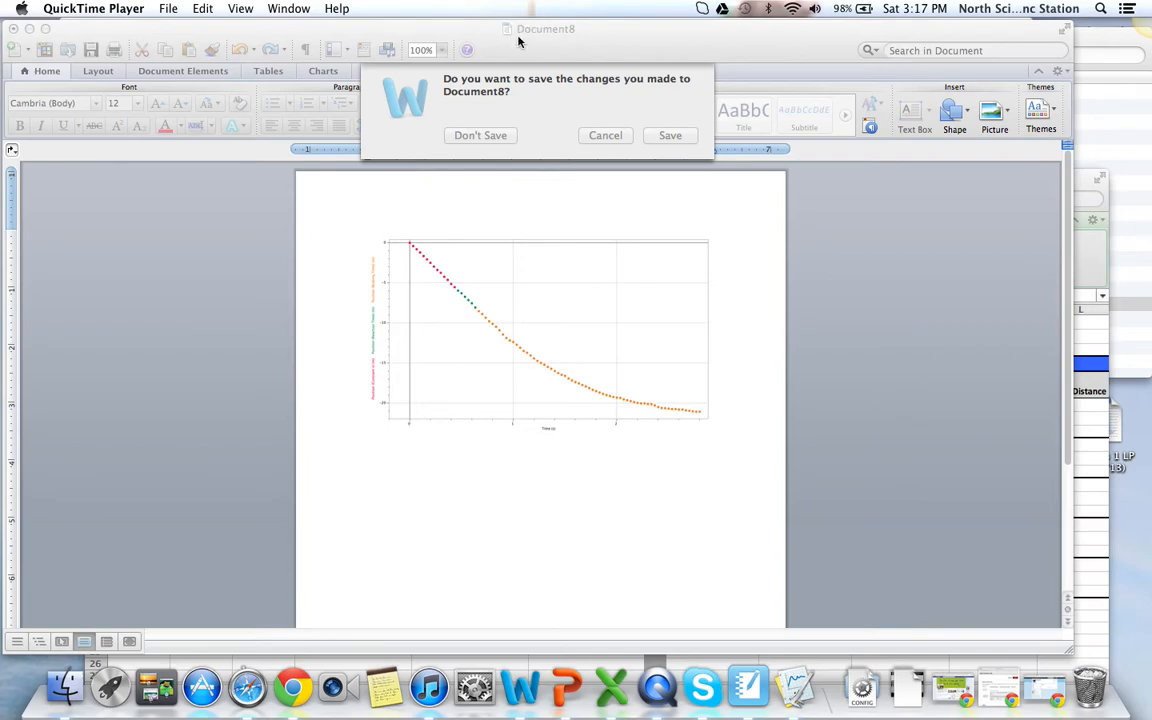
click(484, 135)
click(489, 140)
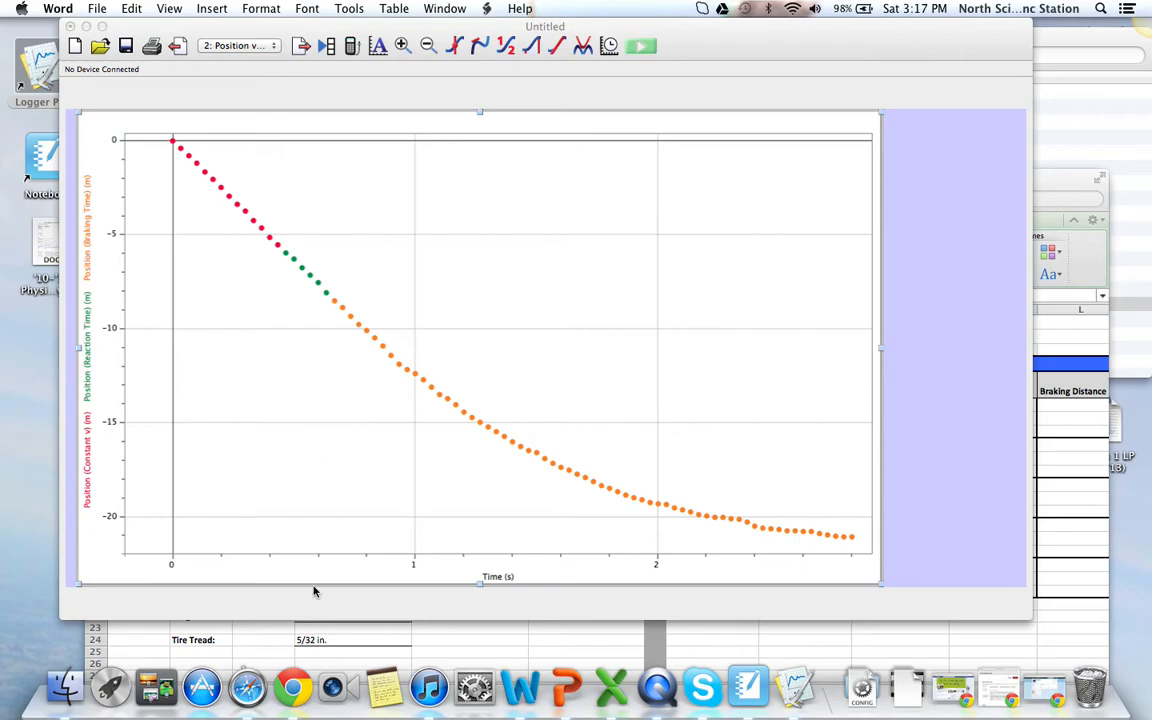
Switch to Chrome, open Google Drive from the school Gmail account and create a new document
click(293, 687)
drag(601, 298, 542, 25)
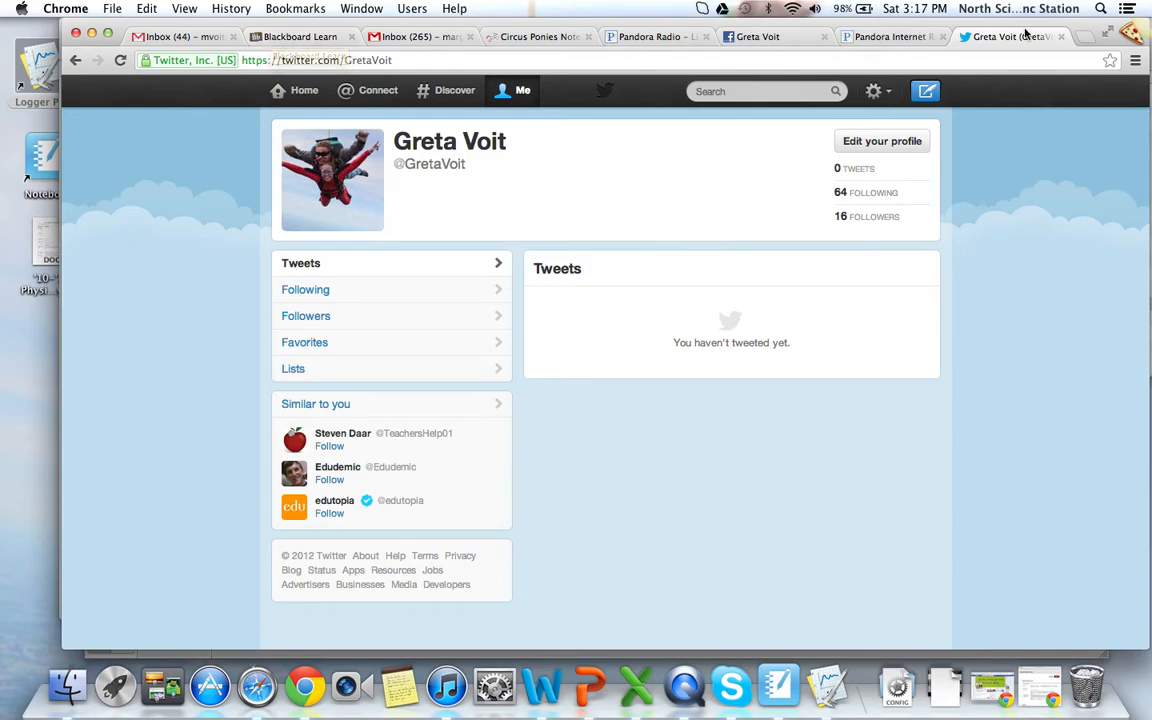
click(183, 34)
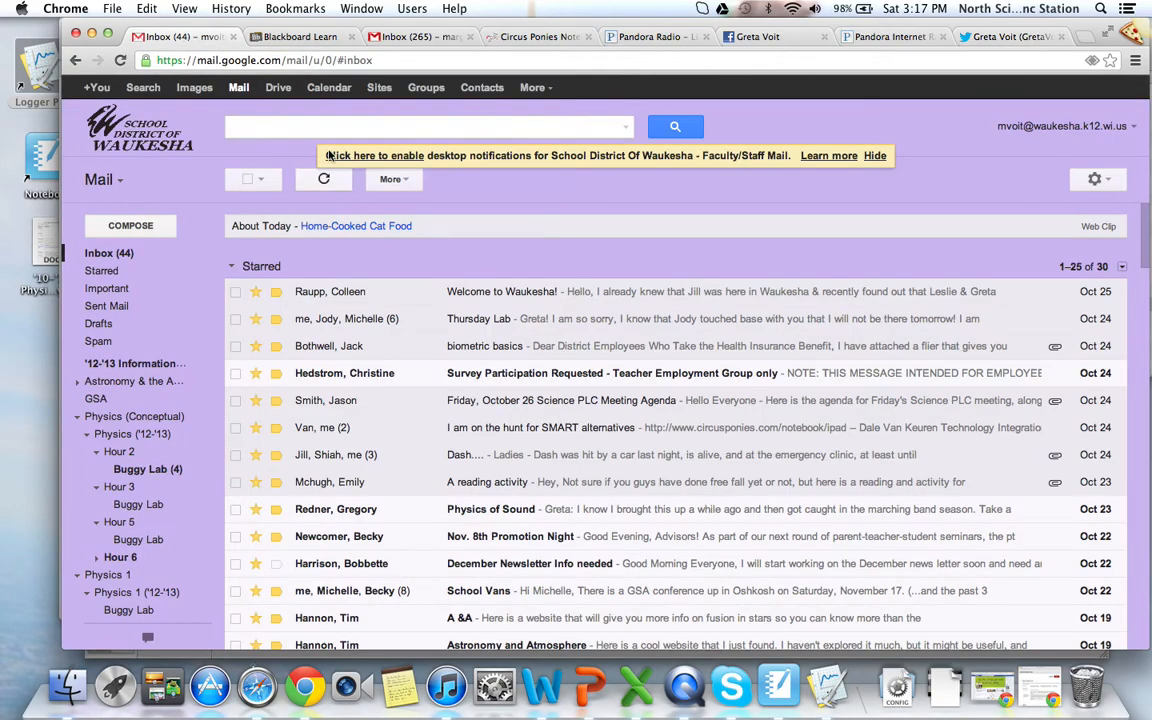
click(279, 88)
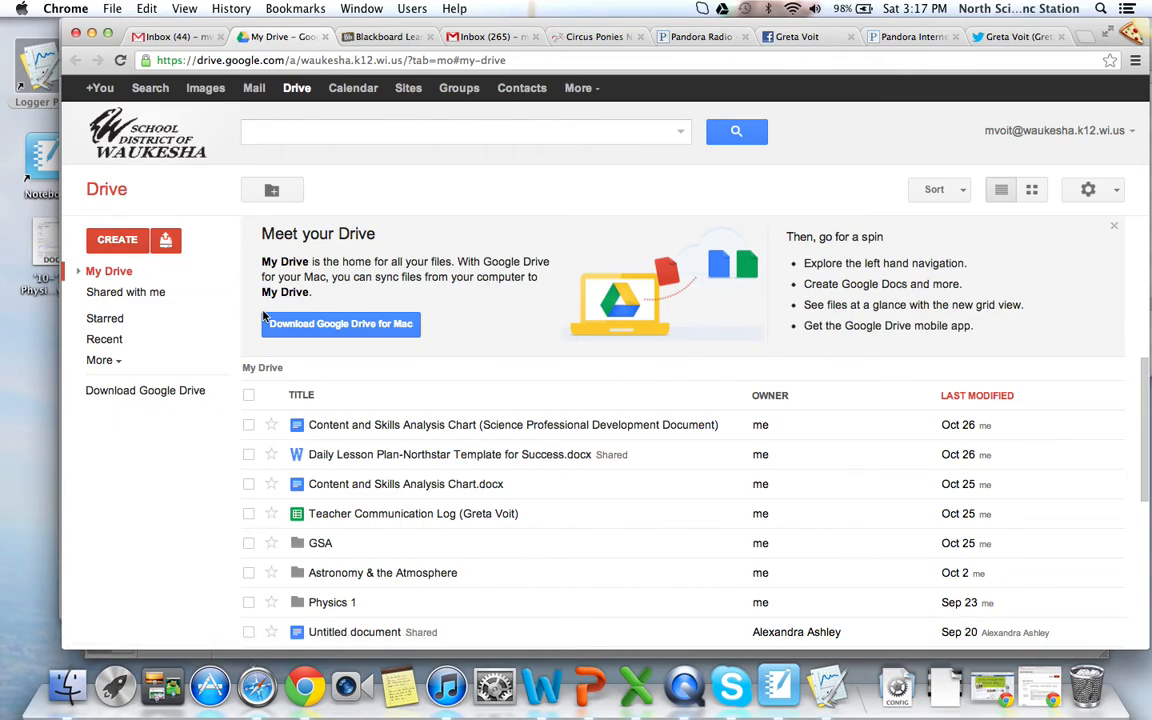
click(108, 238)
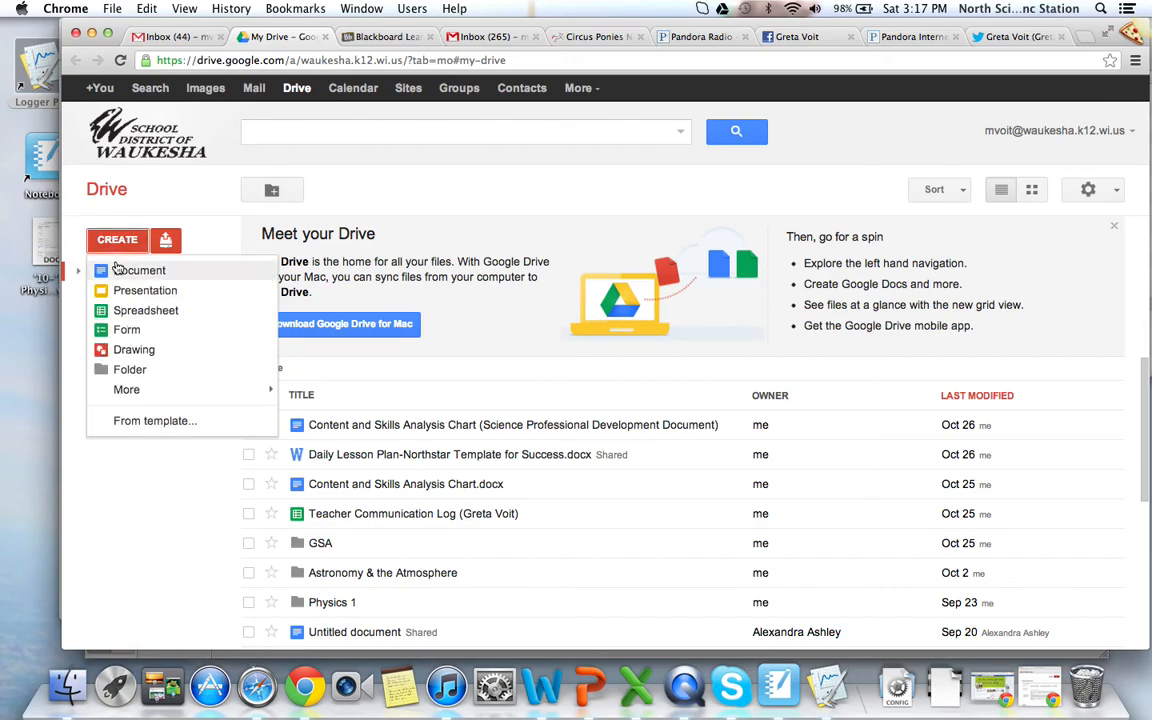
click(124, 276)
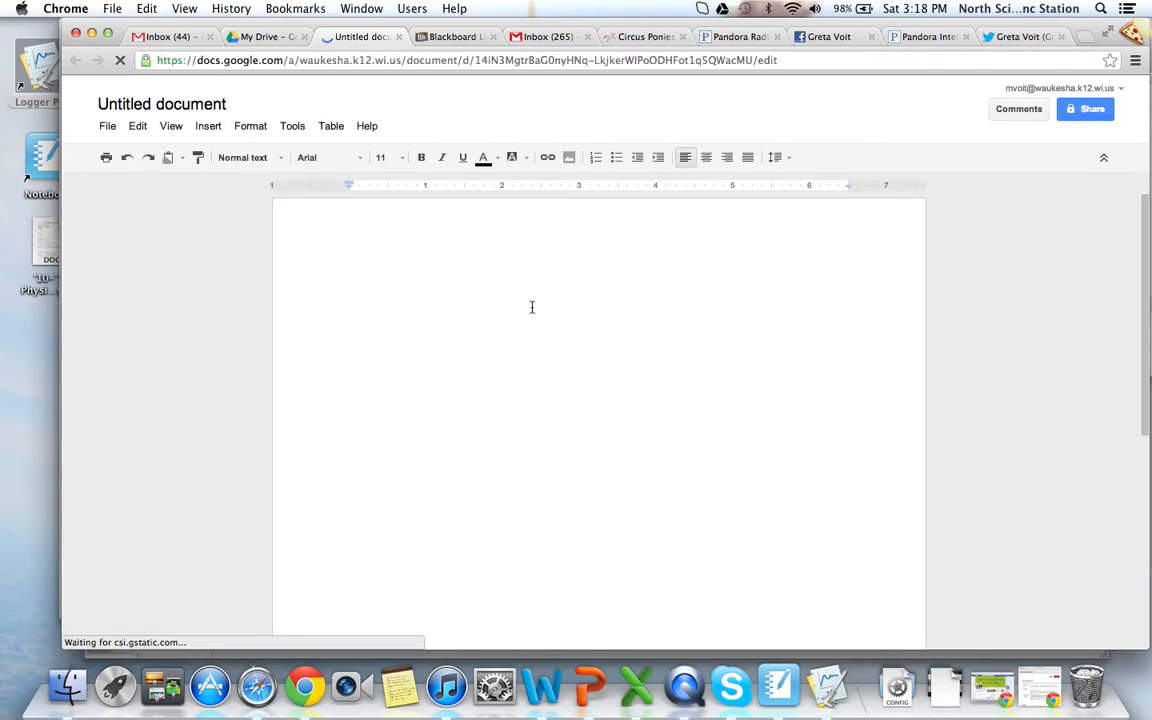
Rename the untitled document as "Braking Analysis Lab Write-up"
click(160, 101)
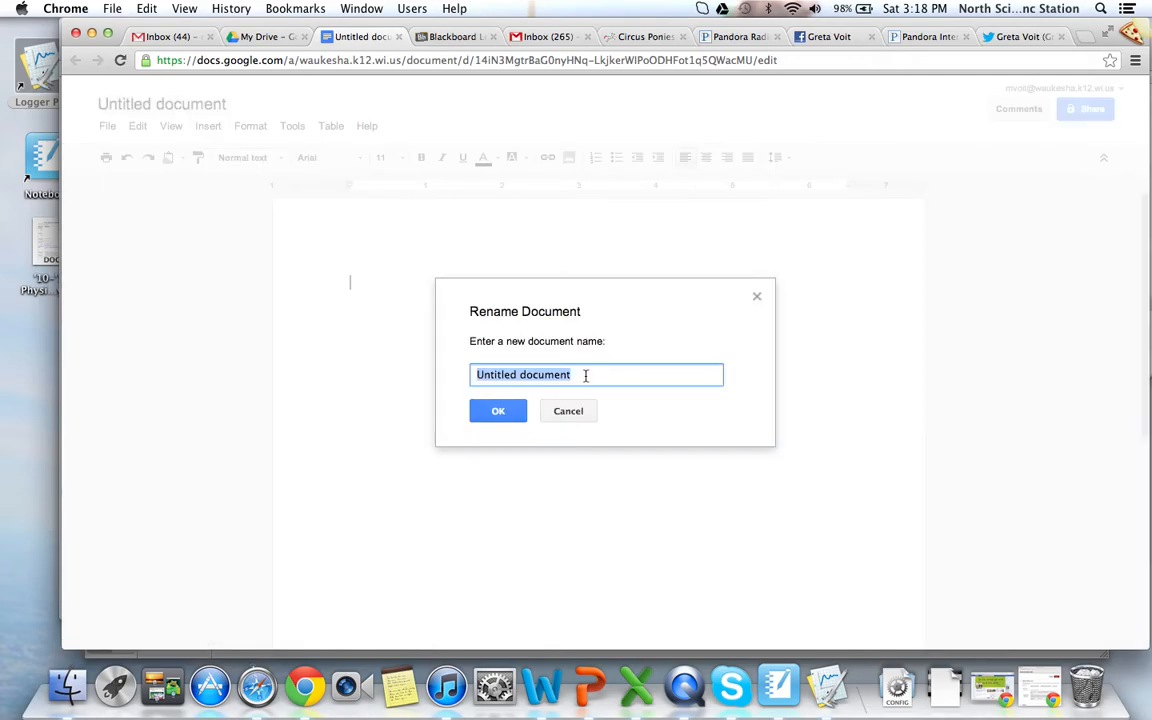
text(Braking )
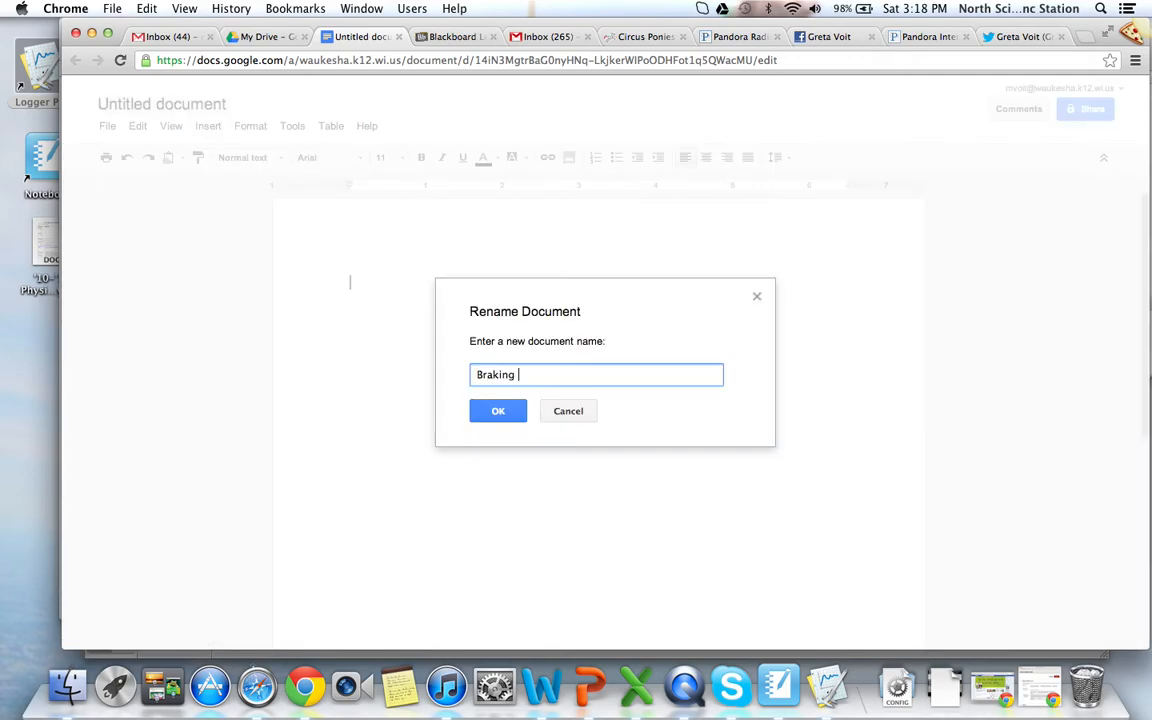
text(Analysis Lab Write-up)
click(494, 413)
Enter the placeholder line "jlkjasl;dkfjasd;lk" in the document and try to paste the copied graph below it
text(jlkjasl;dkfjasd;lk)
key(Return)
click(146, 9)
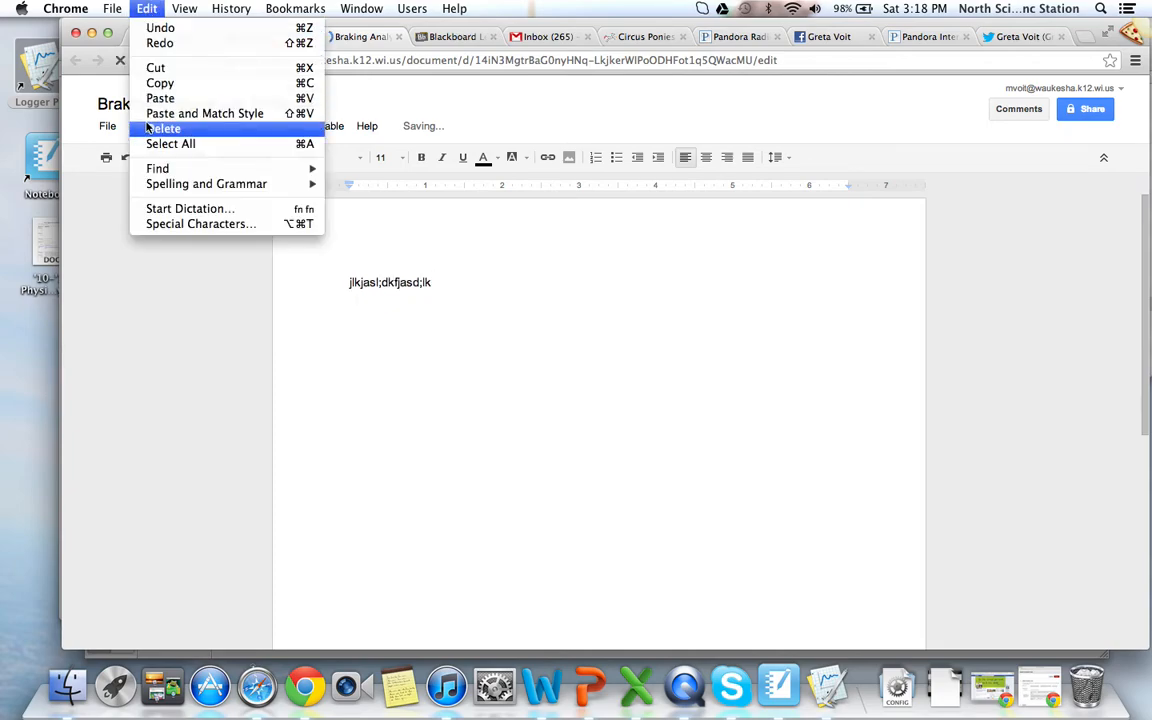
click(152, 98)
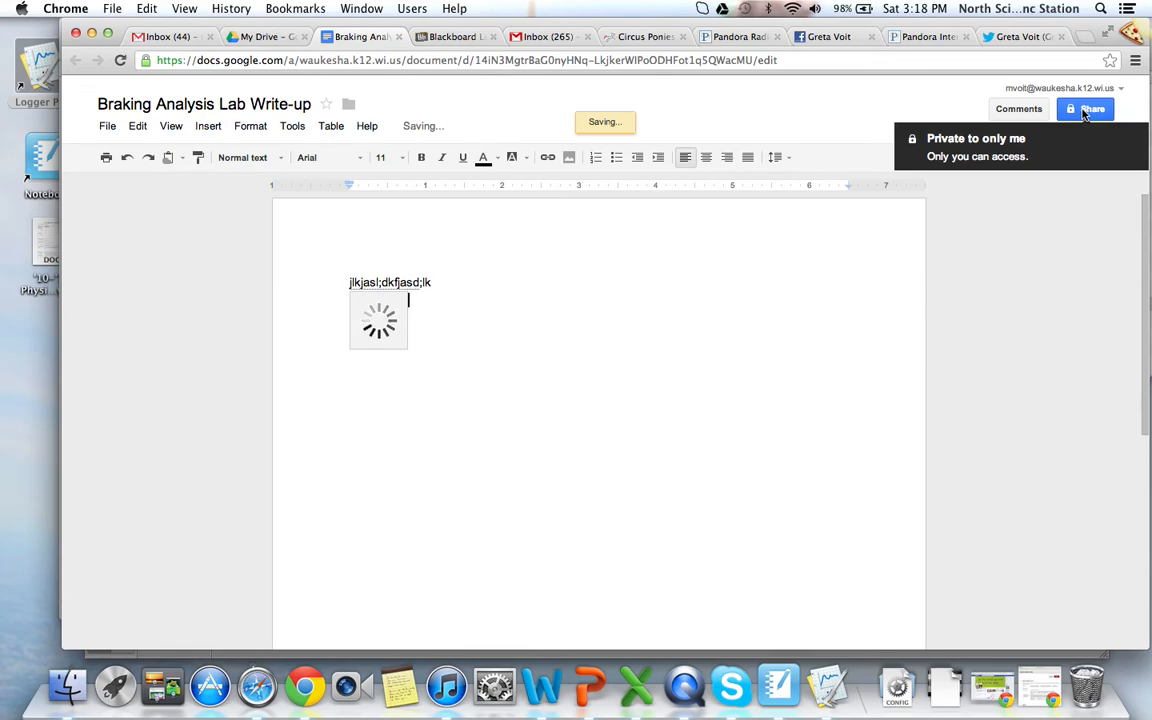
Open the write-up's sharing settings, dismiss the image-paste notice and start adding people
click(1085, 112)
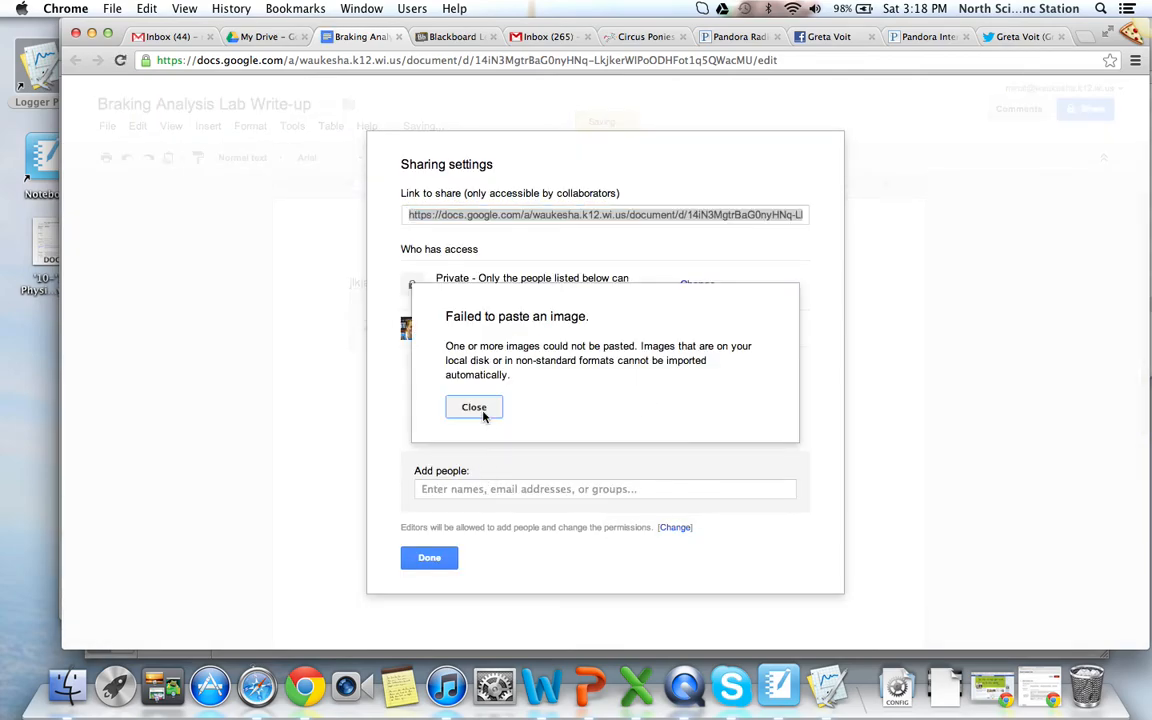
click(474, 409)
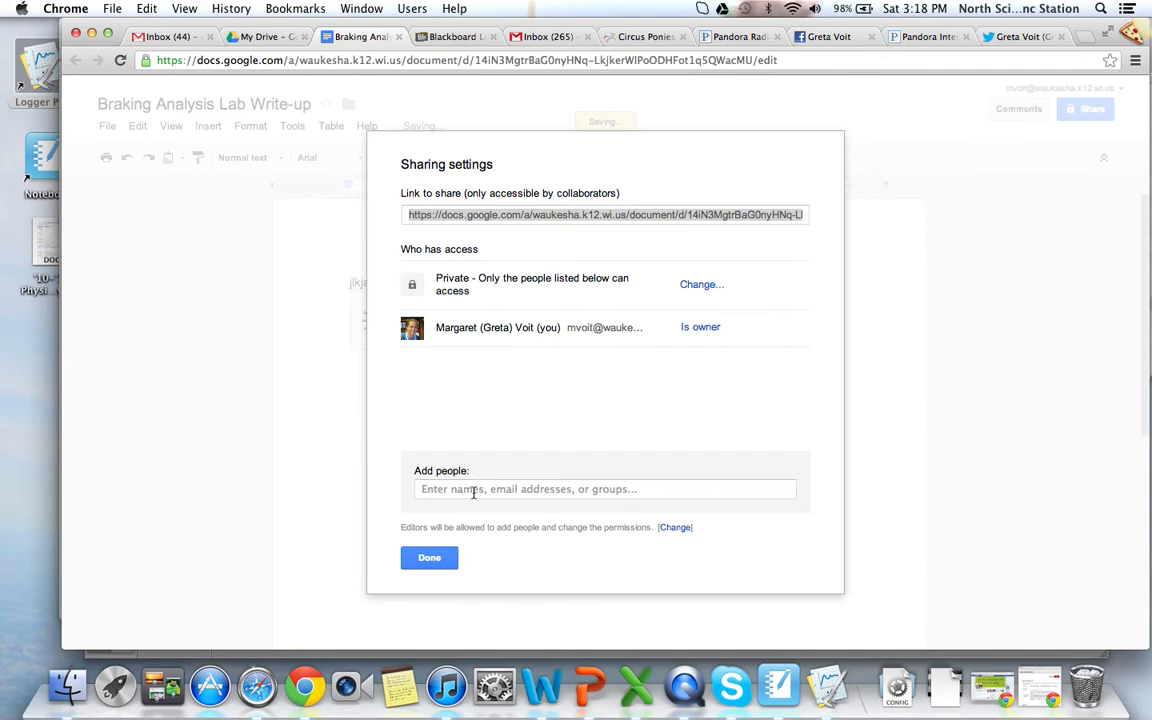
click(474, 489)
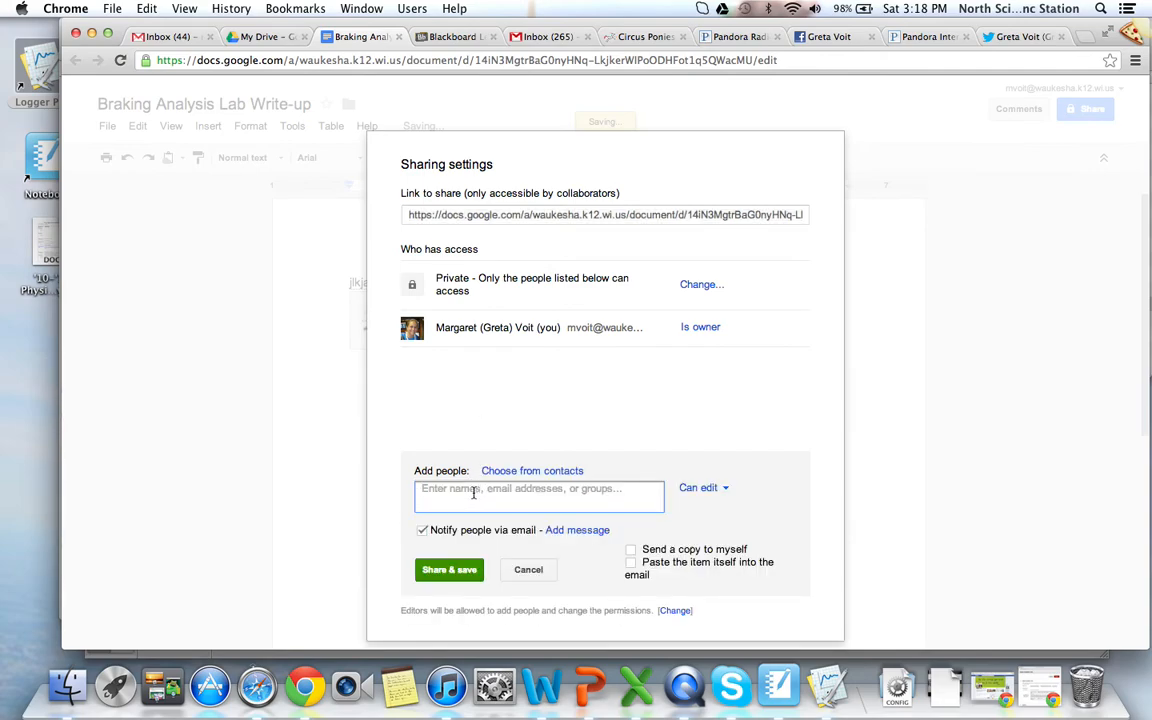
text(jand)
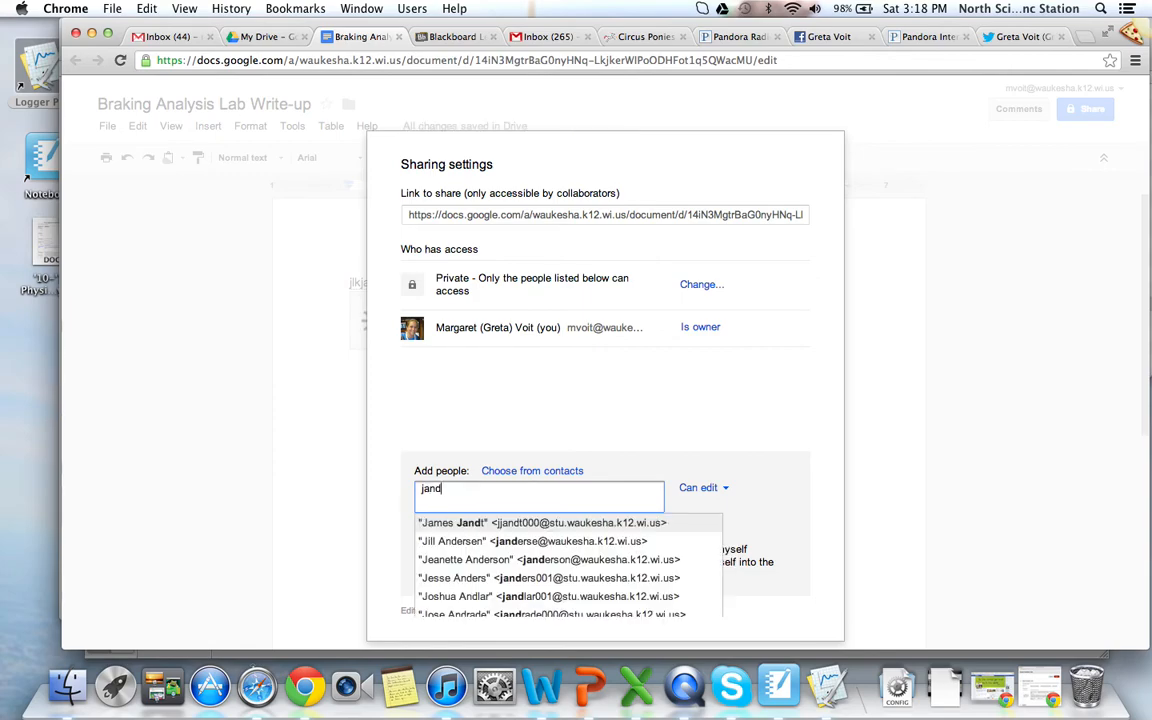
key(BackSpace)
key(BackSpace)
key(BackSpace)
key(BackSpace)
text(jandish)
key(BackSpace)
key(BackSpace)
key(BackSpace)
key(BackSpace)
key(BackSpace)
key(BackSpace)
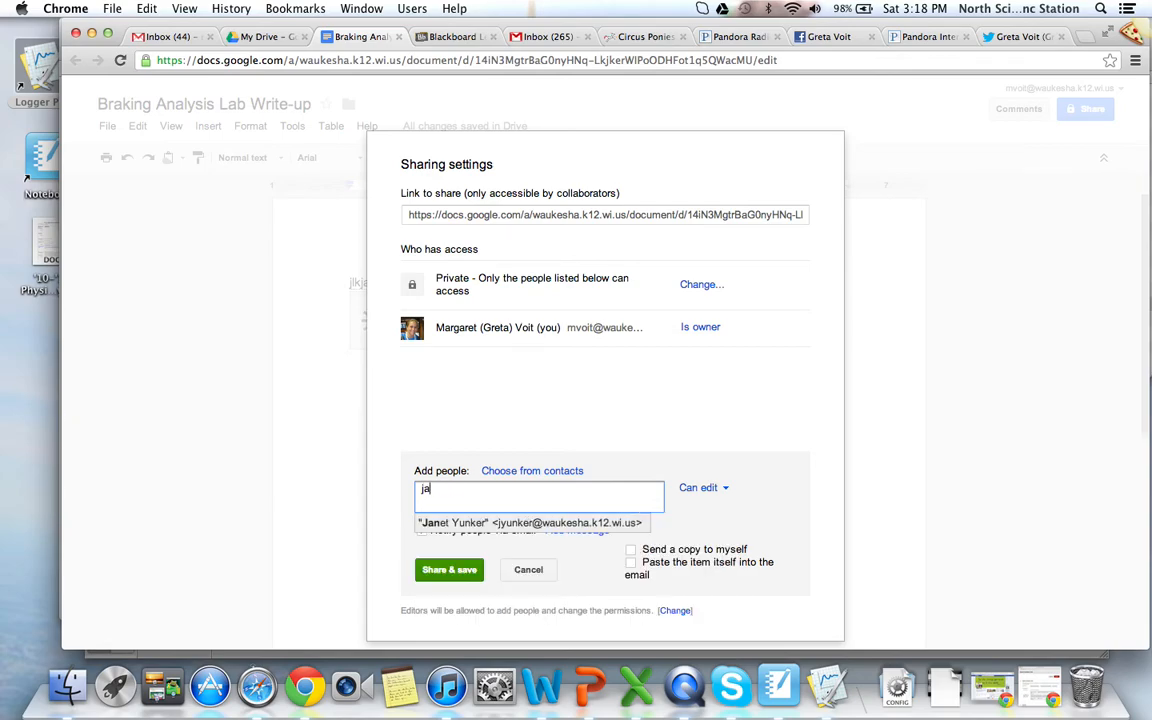
Find the colleague by last name and add them from the suggestions as a recipient of the shared document
text(land)
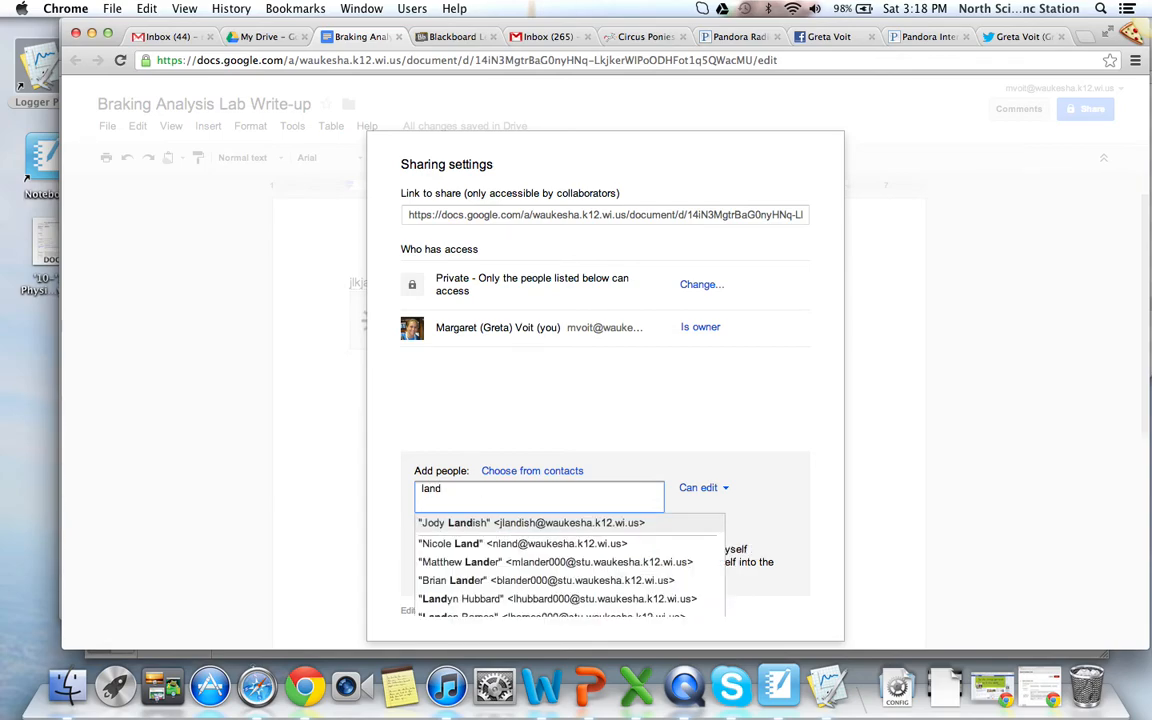
key(Down)
click(488, 522)
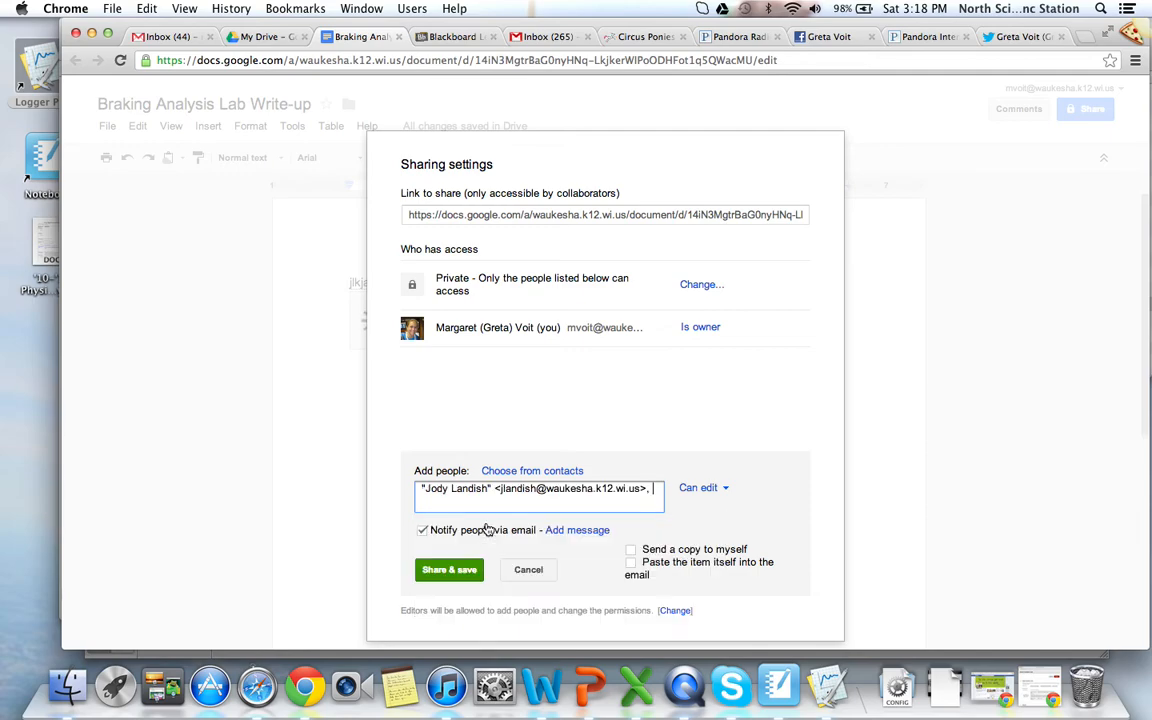
Include an optional message in the sharing invitation and view the access levels available for the recipient
click(579, 535)
click(722, 446)
click(701, 489)
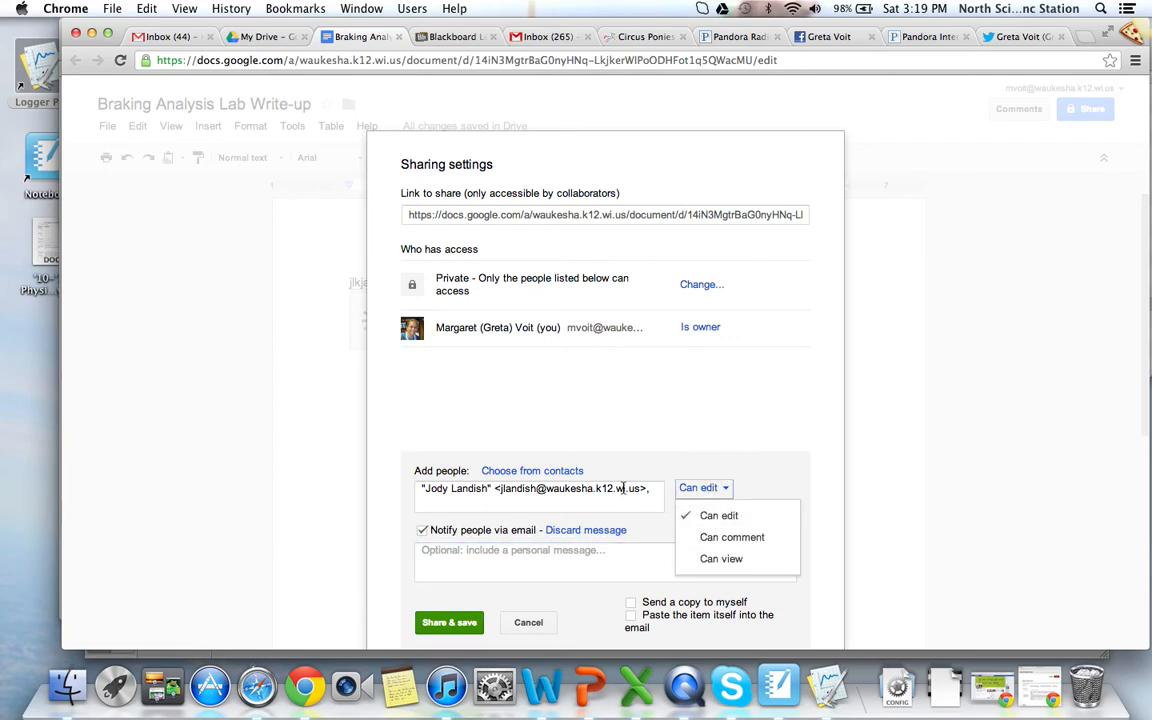
Replace the entered recipient with the teacher's suggested address and set the access level to Can comment
drag(650, 489, 356, 475)
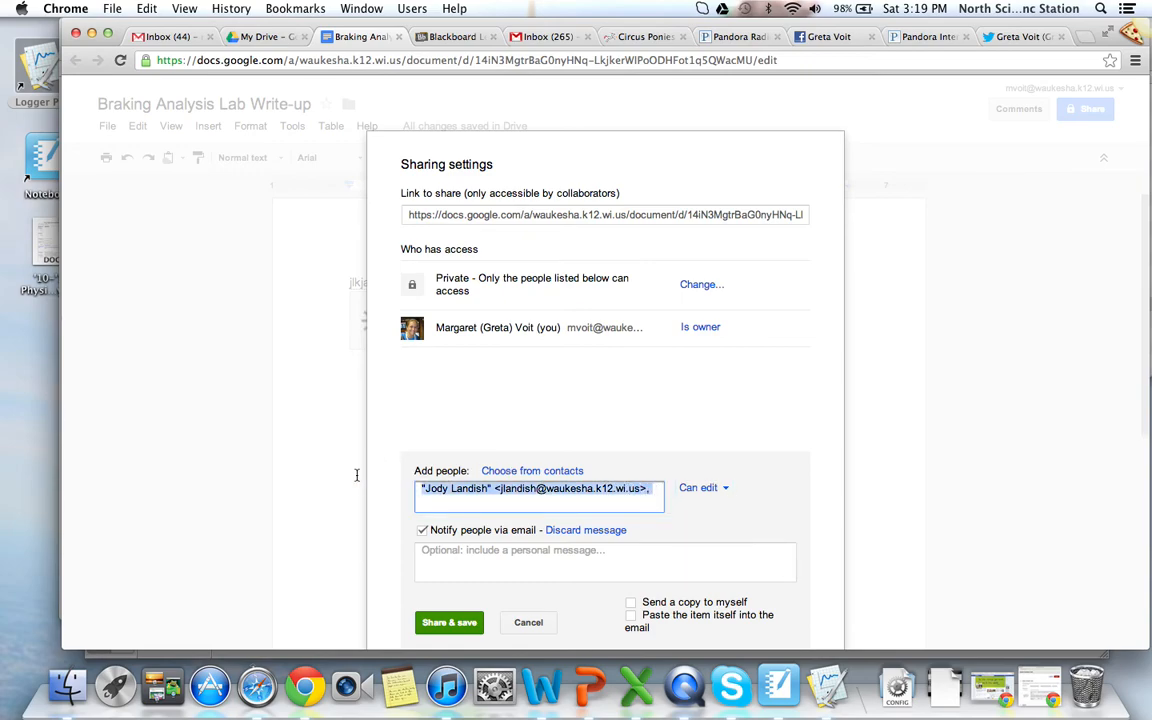
text(mv)
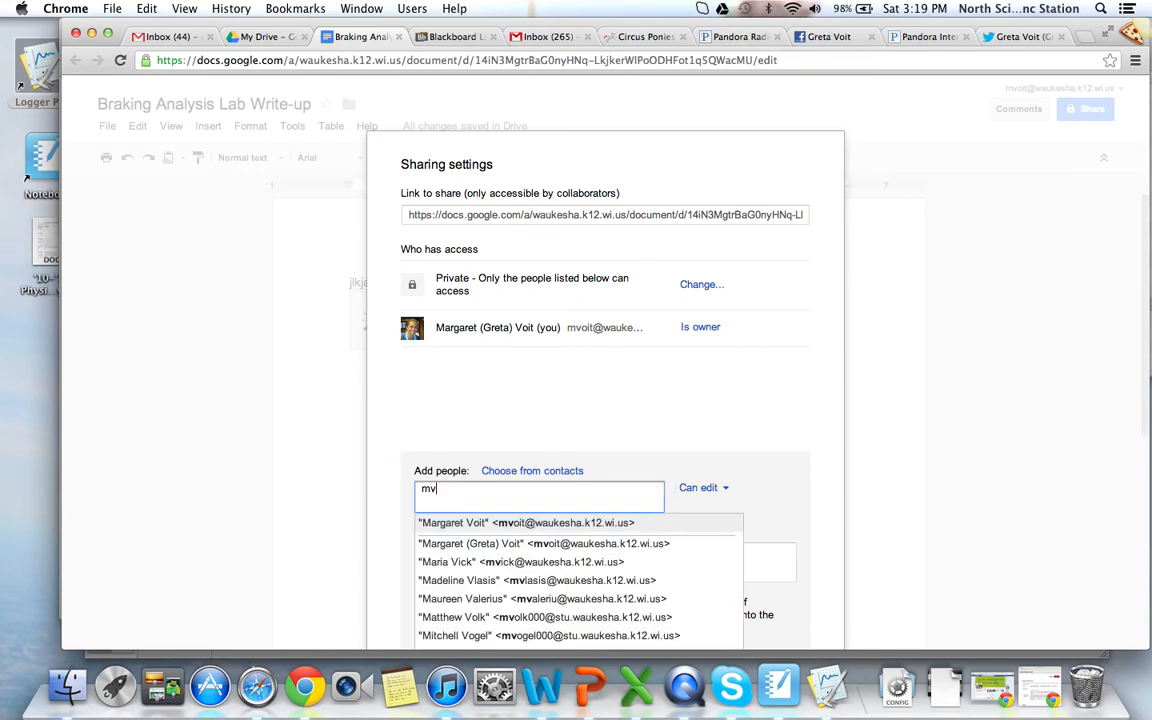
key(Return)
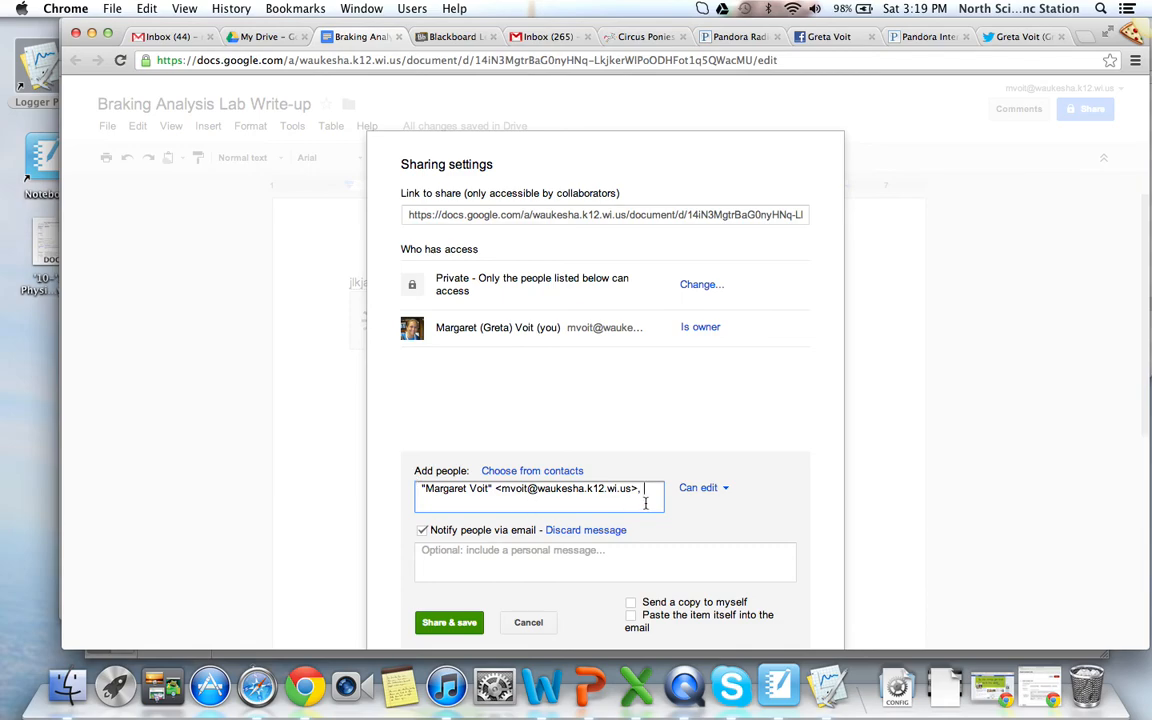
click(706, 488)
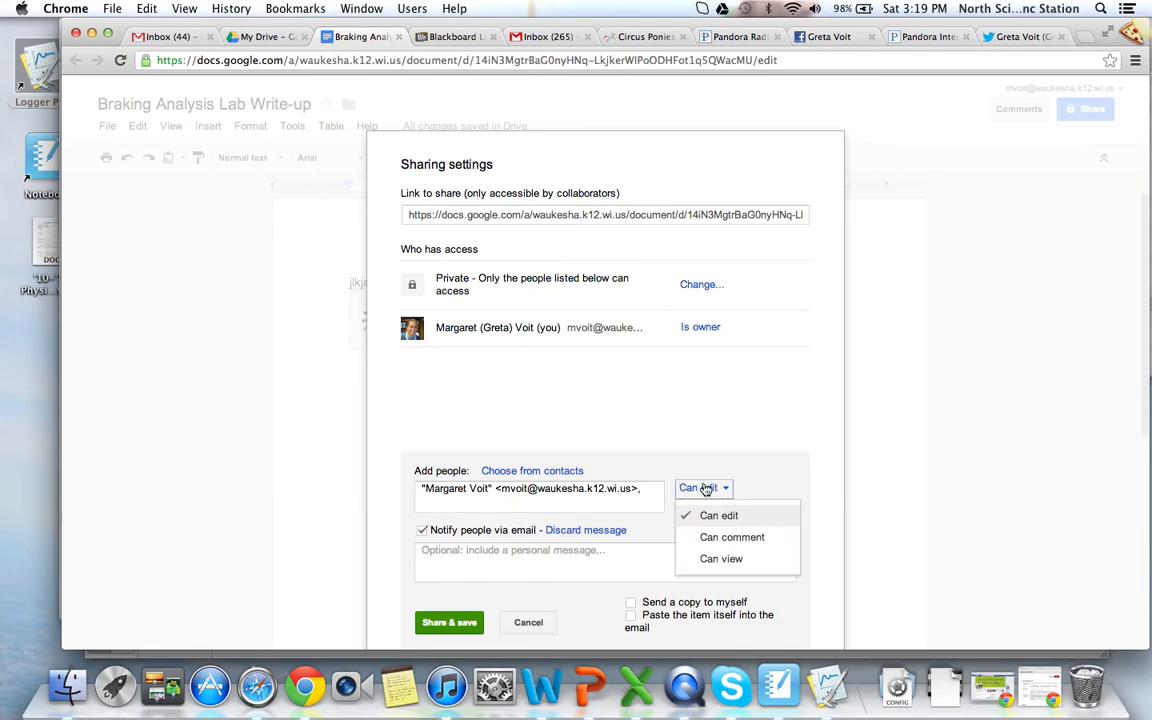
click(718, 540)
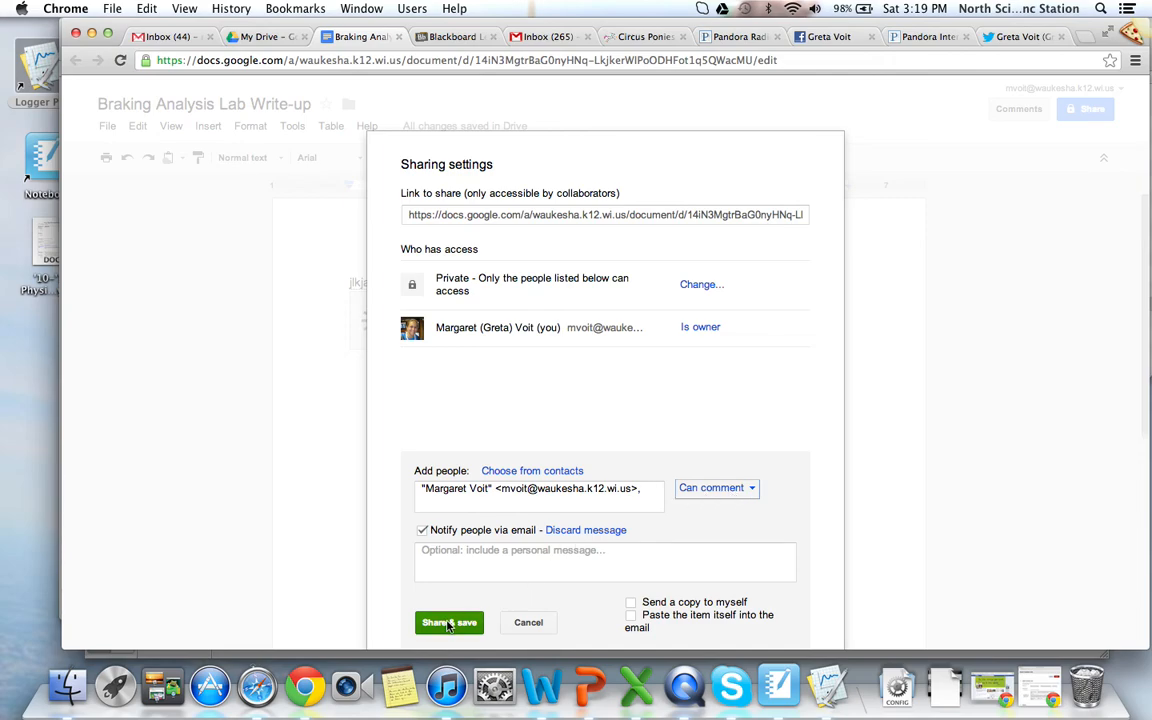
Add a student from the suggestions as a second recipient, check the access level options, and cancel the sharing invitation
click(655, 493)
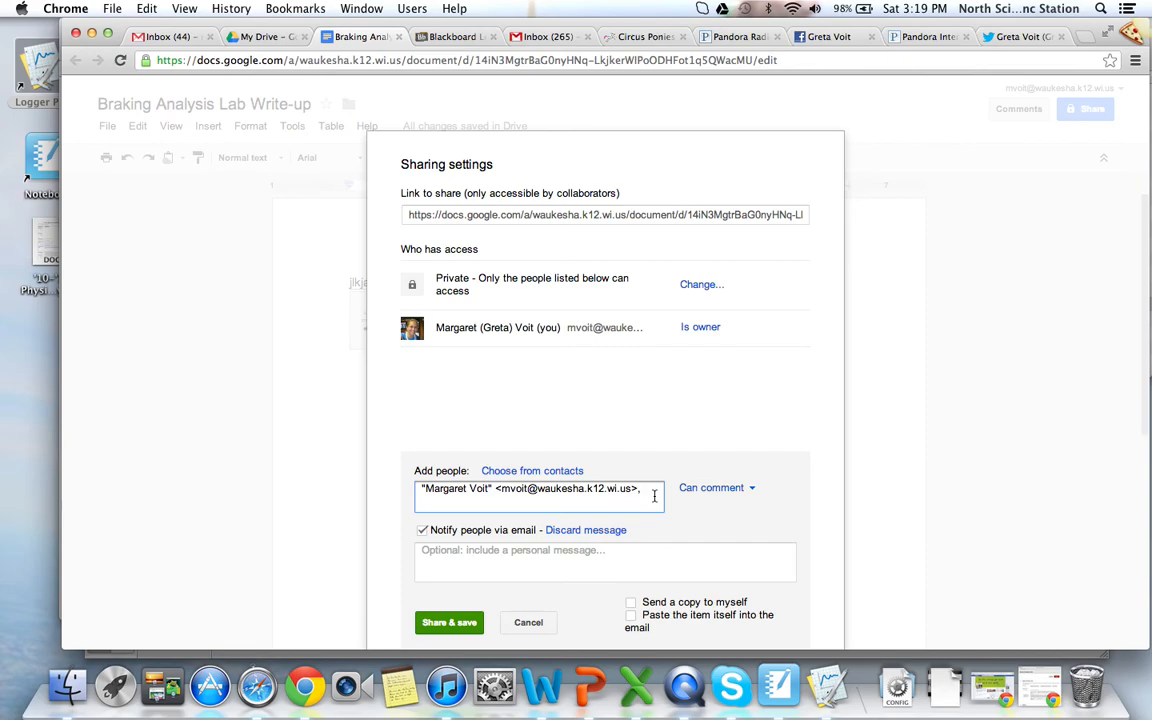
text(bri)
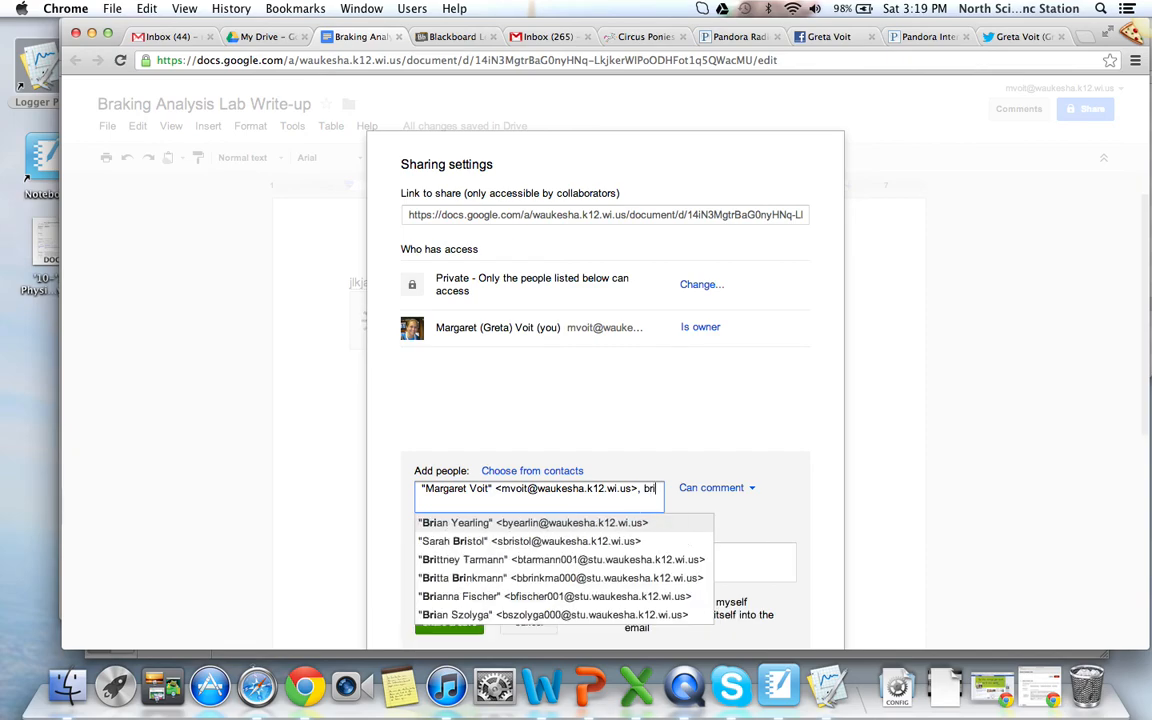
text(tta)
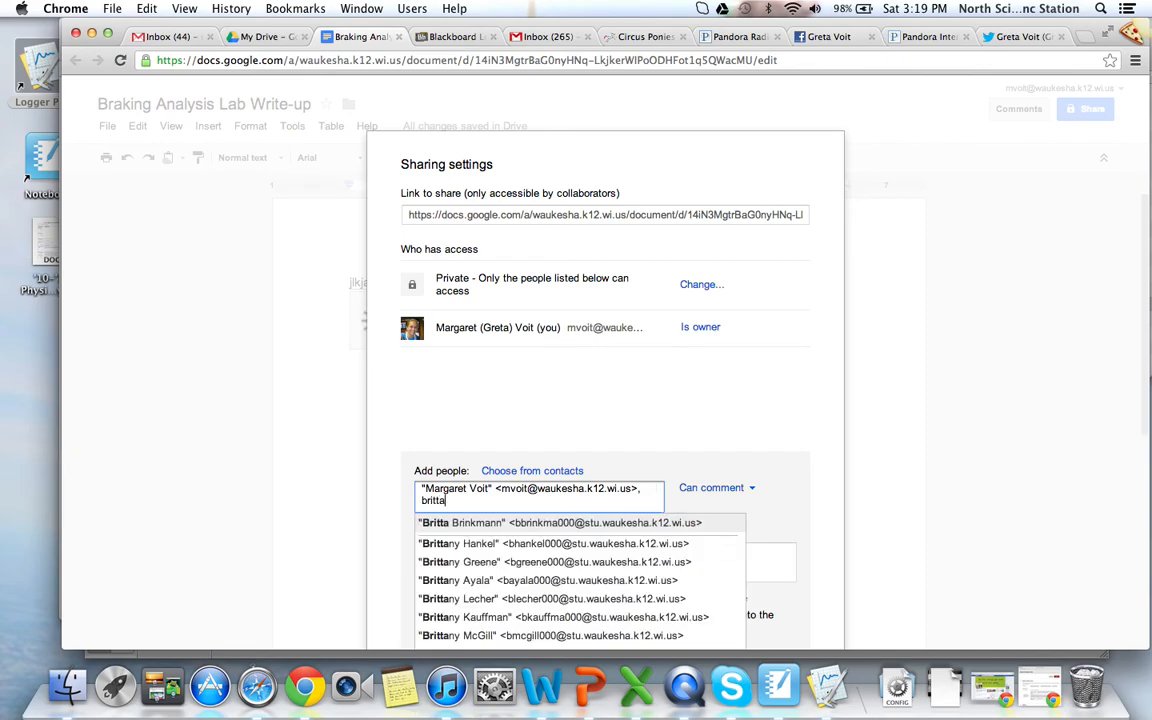
key(Return)
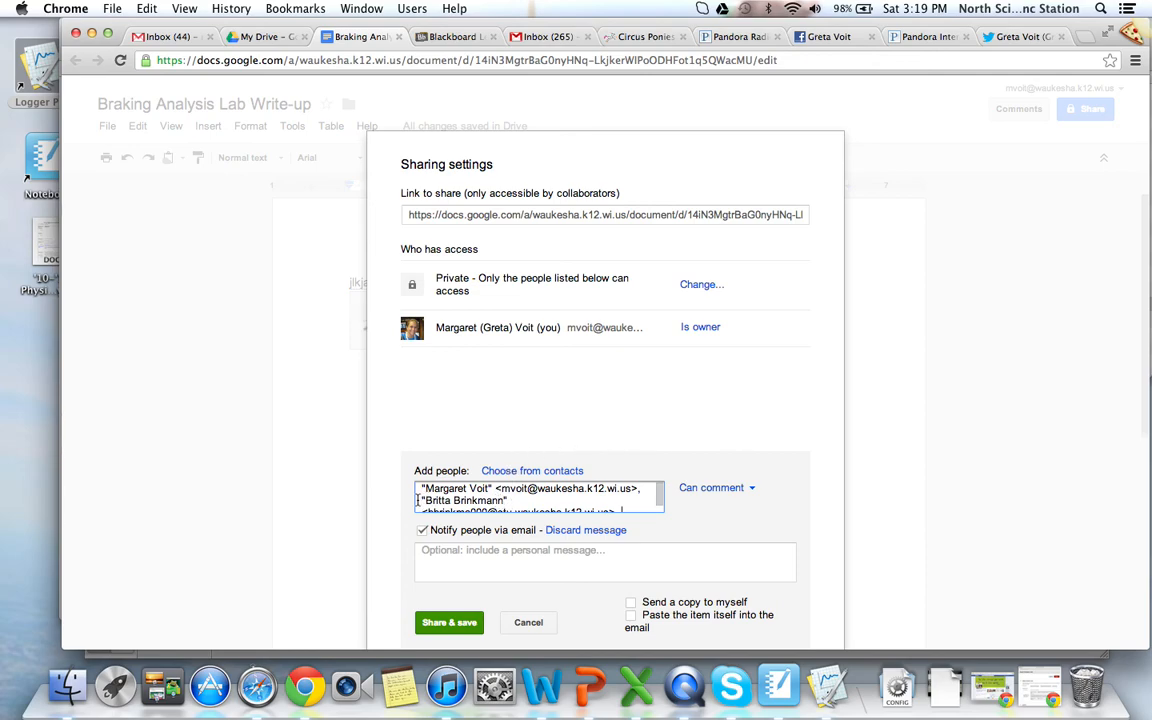
click(725, 490)
click(752, 488)
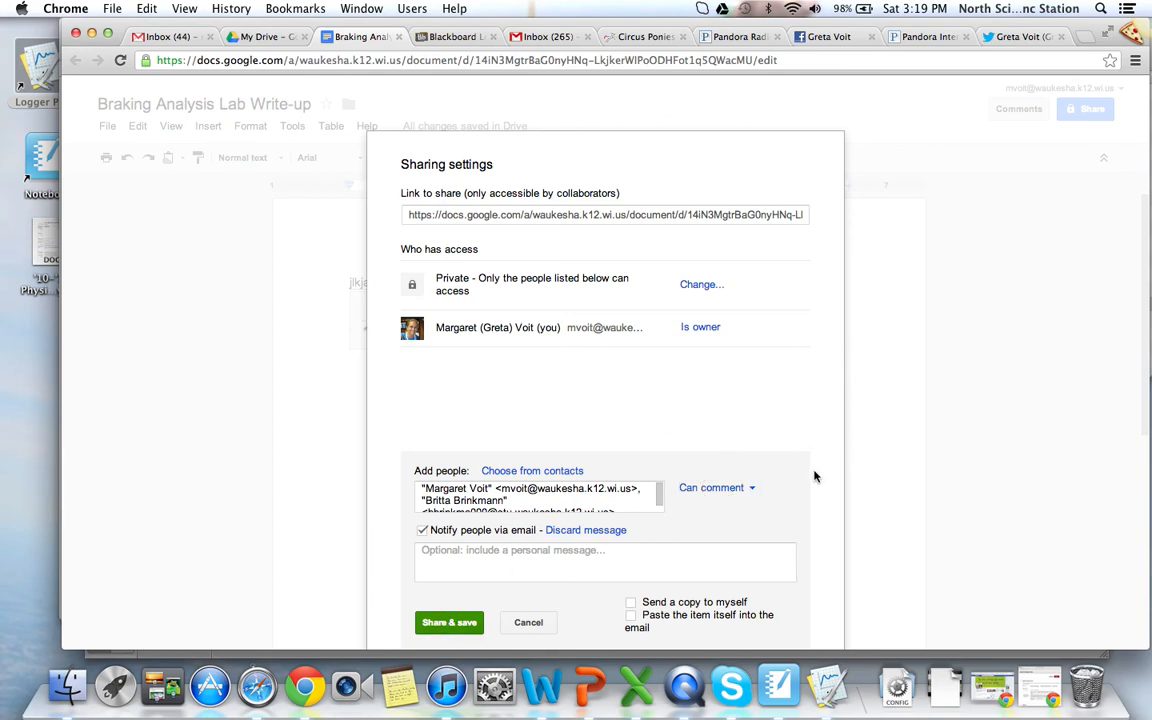
click(532, 623)
Delete the unloaded pasted image below the placeholder line in the document
click(429, 557)
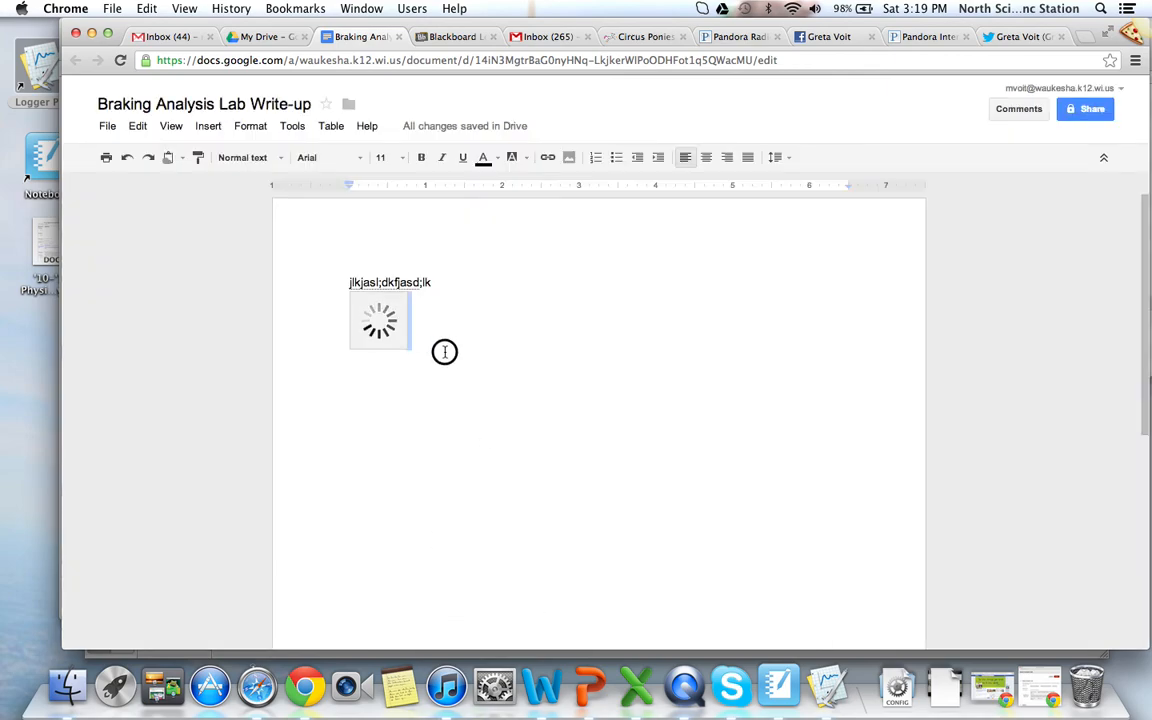
click(370, 329)
key(BackSpace)
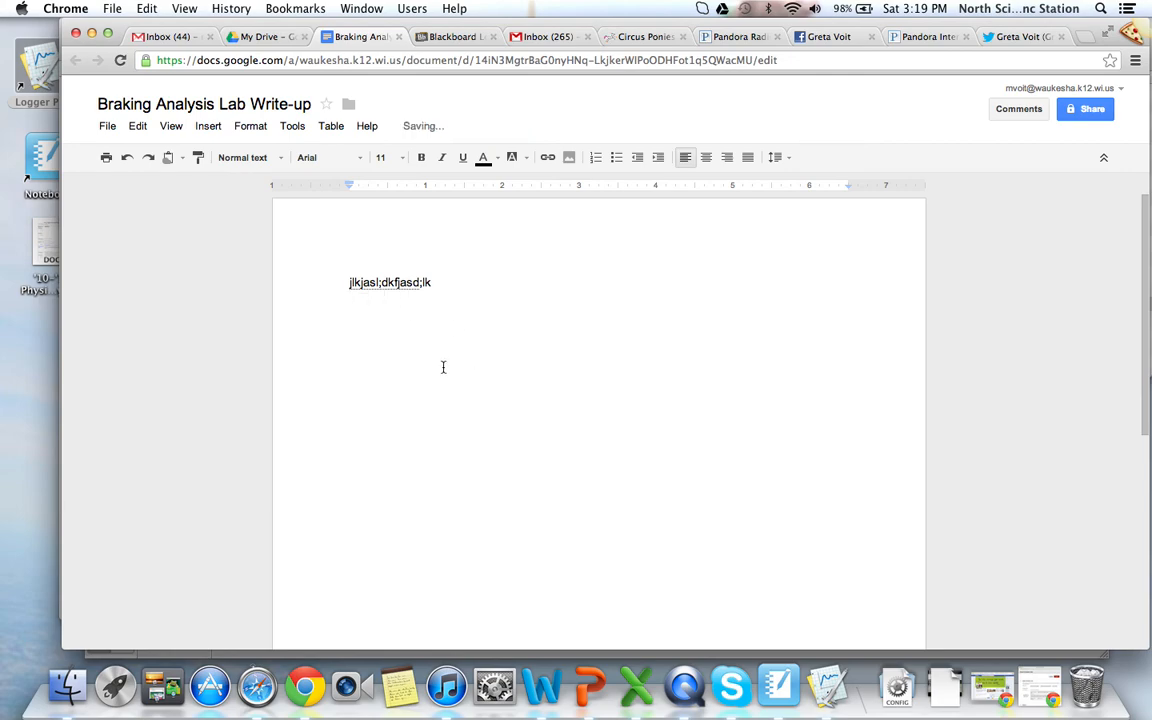